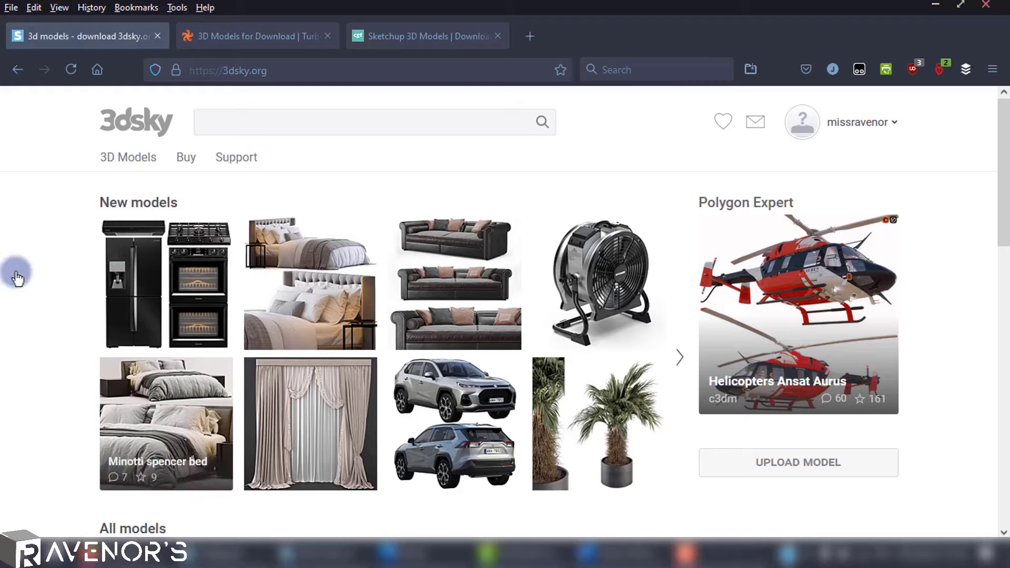
Open the Ikea Holmsund sleeper sofa from the 3dsky 3D models catalogue and check which platform formats it supports.
left_click(126, 158)
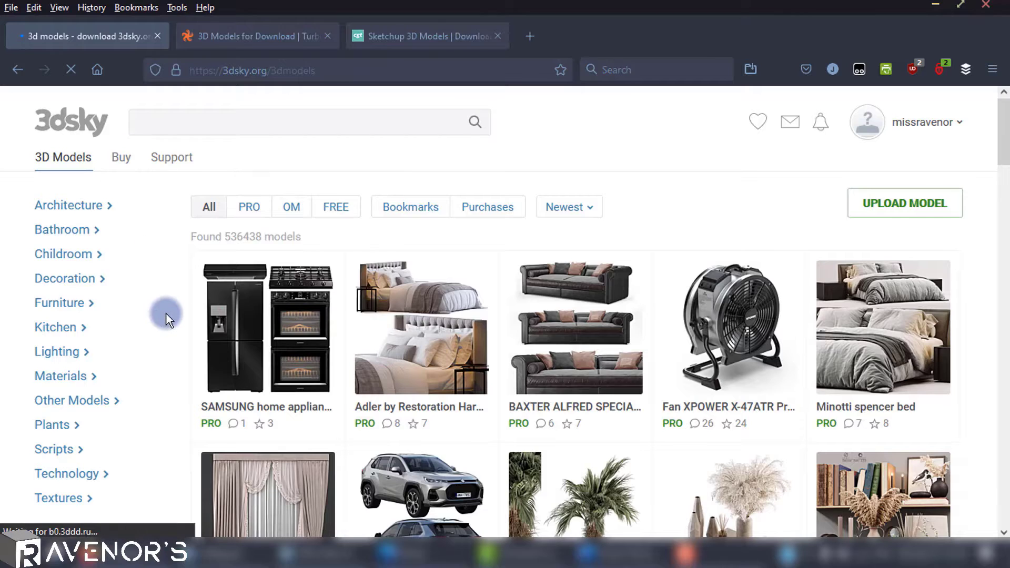
scroll(166, 316, "down", 4)
scroll(167, 318, "down", 4)
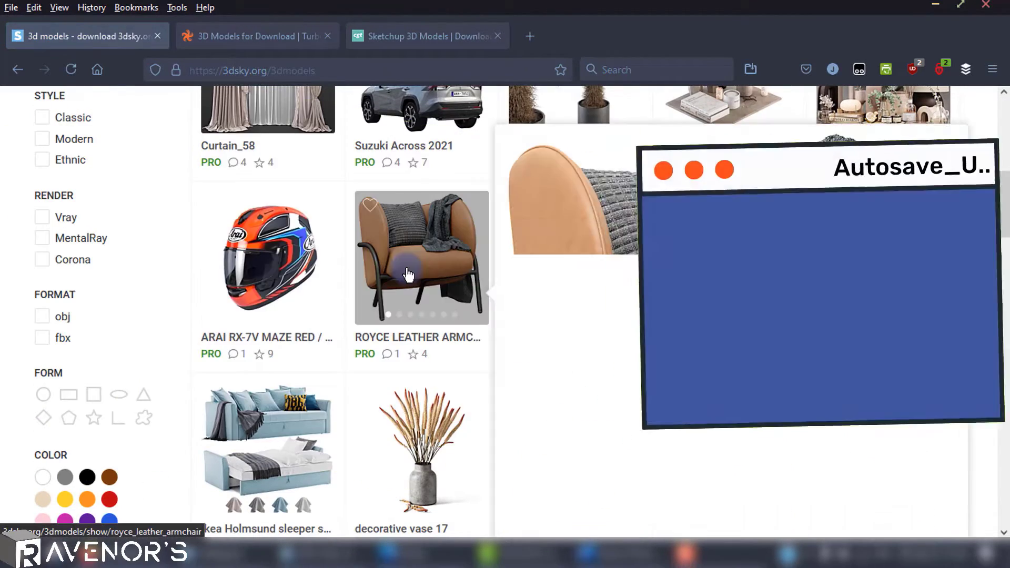
left_click(262, 453)
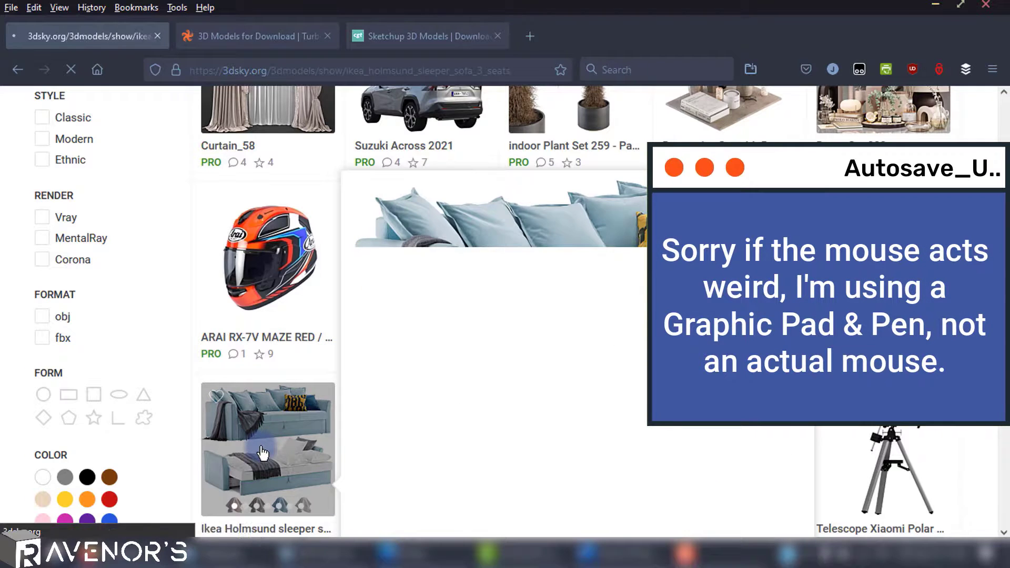
scroll(457, 426, "down", 3)
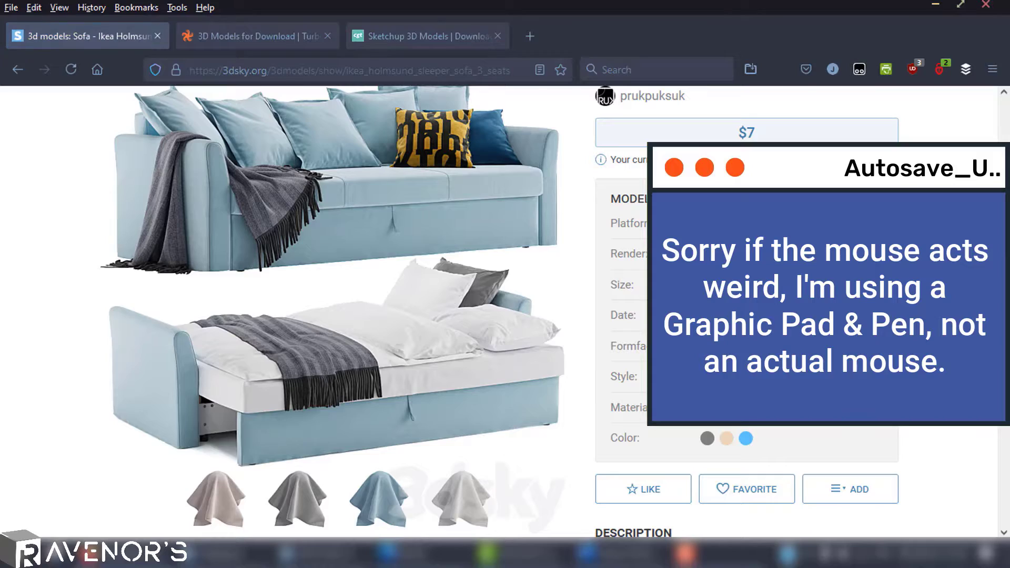
left_click_drag(700, 223, 814, 226)
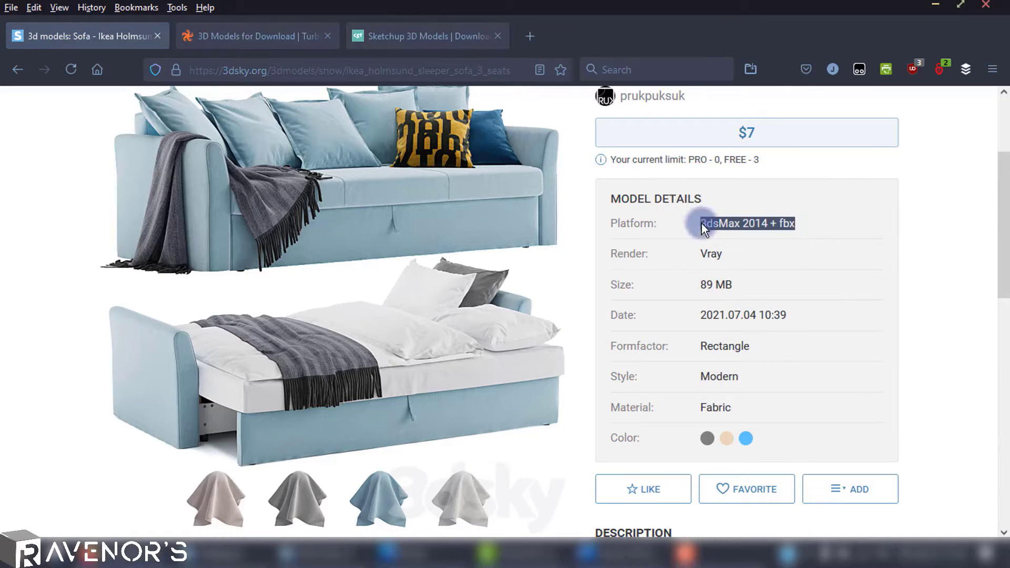
scroll(582, 416, "up", 5)
Switch to the TurboSquid page and look through its 3D model listings and categories.
left_click(224, 36)
scroll(987, 374, "down", 5)
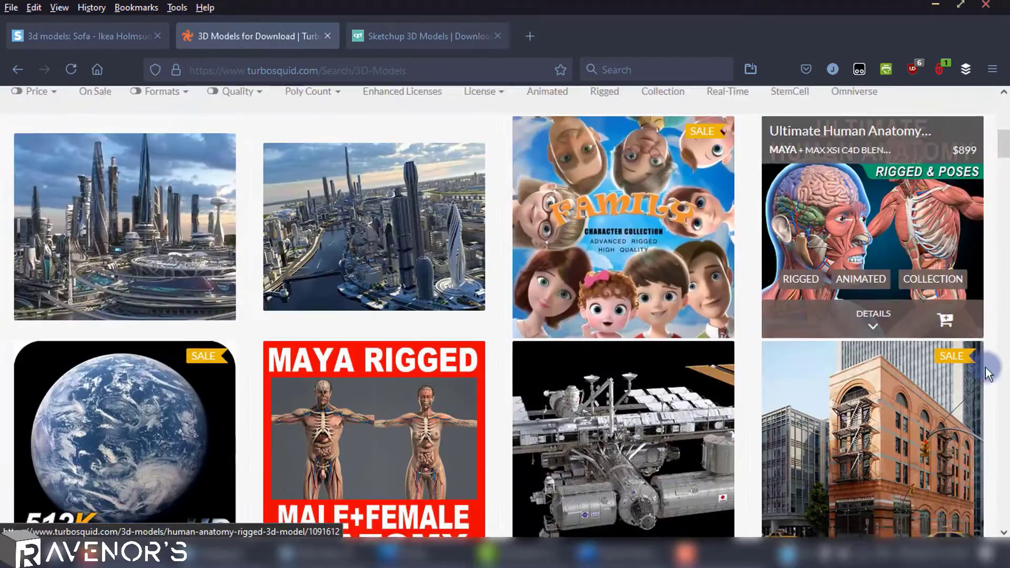
scroll(989, 374, "down", 5)
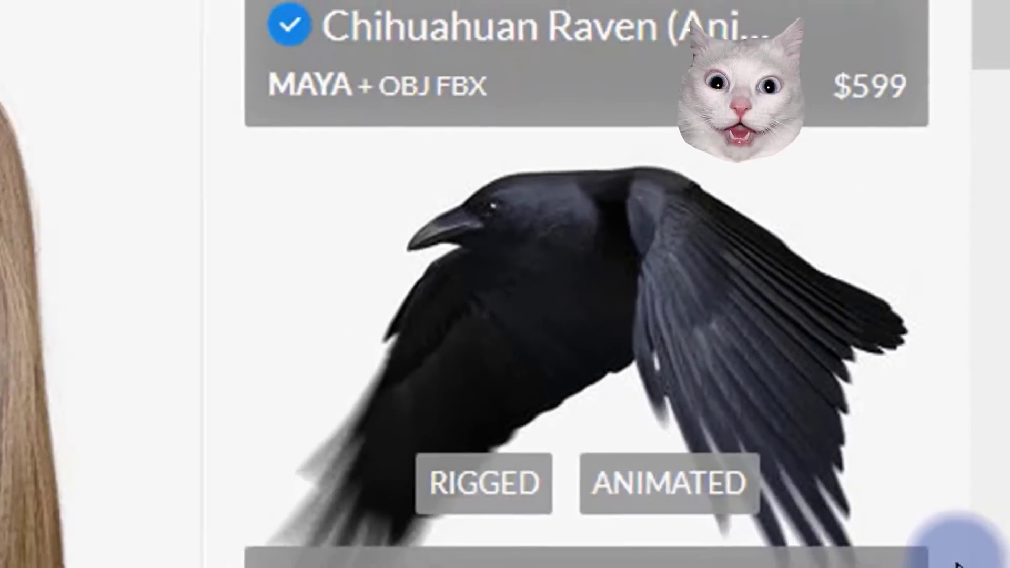
scroll(957, 564, "down", 5)
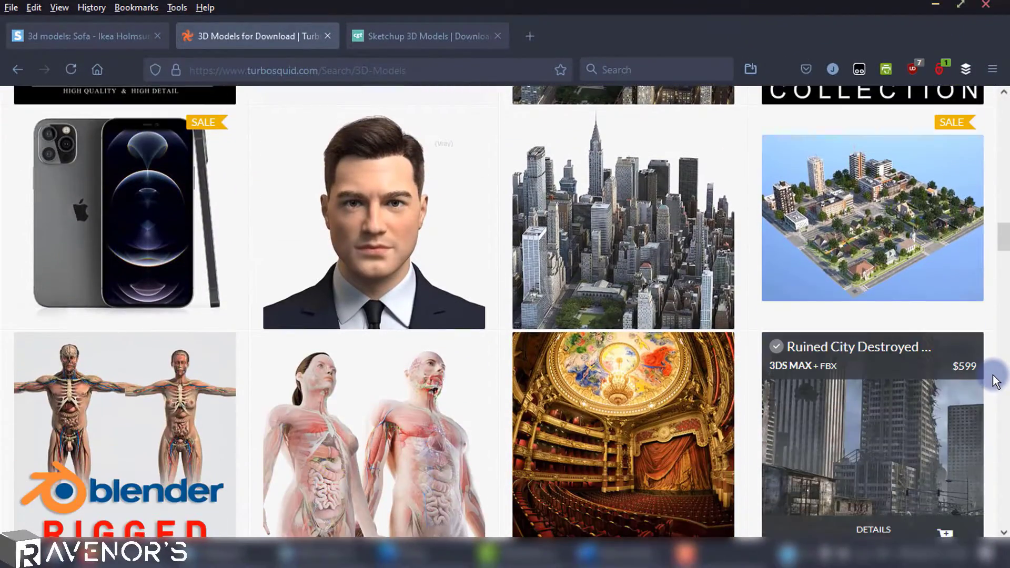
scroll(995, 378, "up", 15)
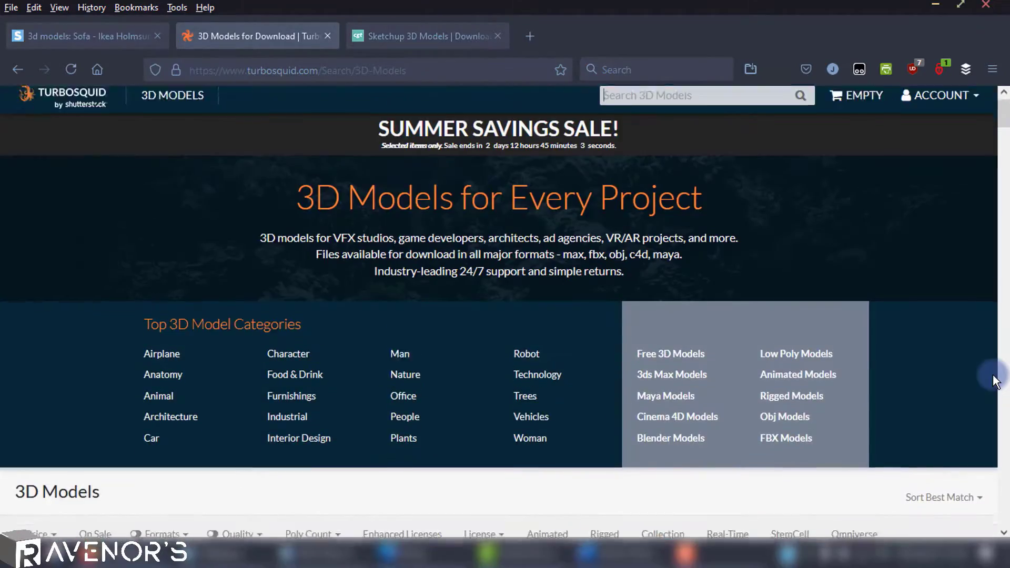
scroll(994, 379, "down", 5)
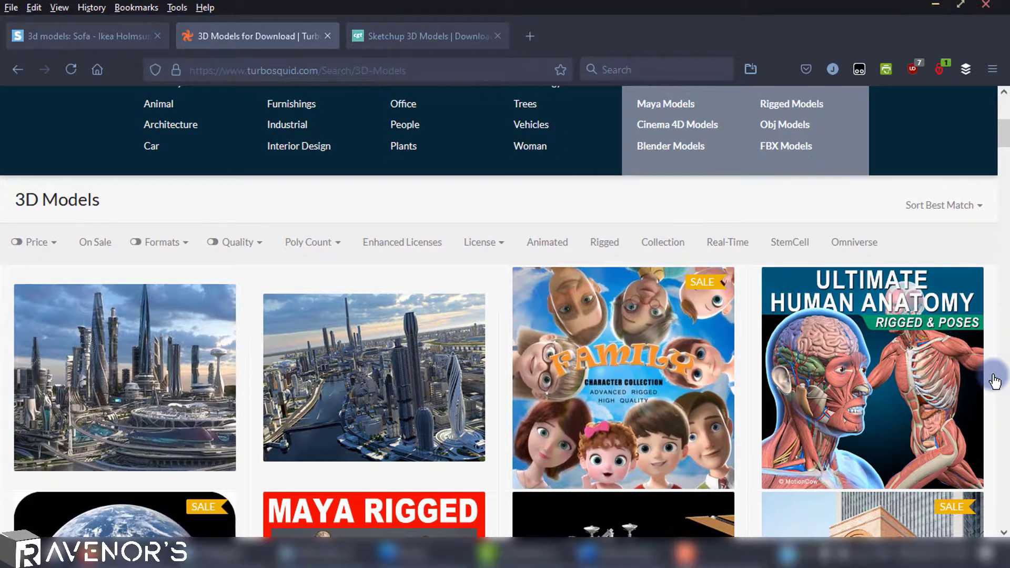
Filter the TurboSquid catalogue to the .skp (SketchUp) format and the Free price option.
left_click(187, 245)
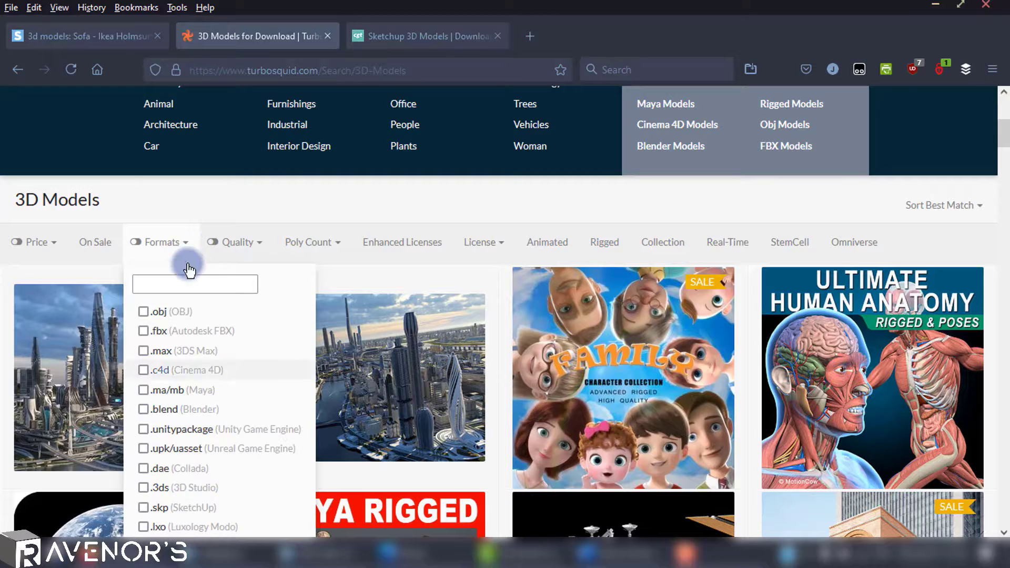
scroll(189, 478, "down", 1)
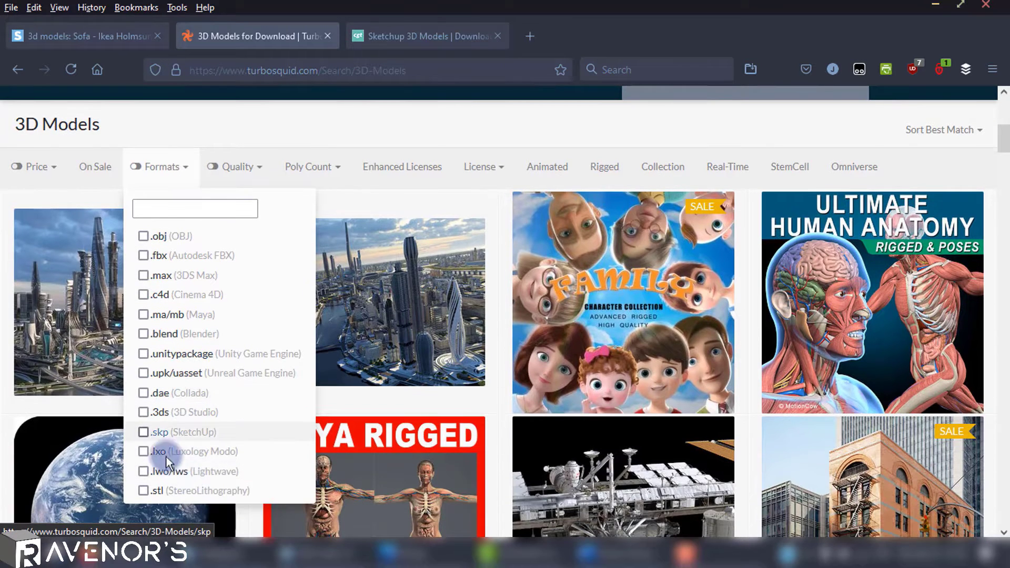
left_click(143, 435)
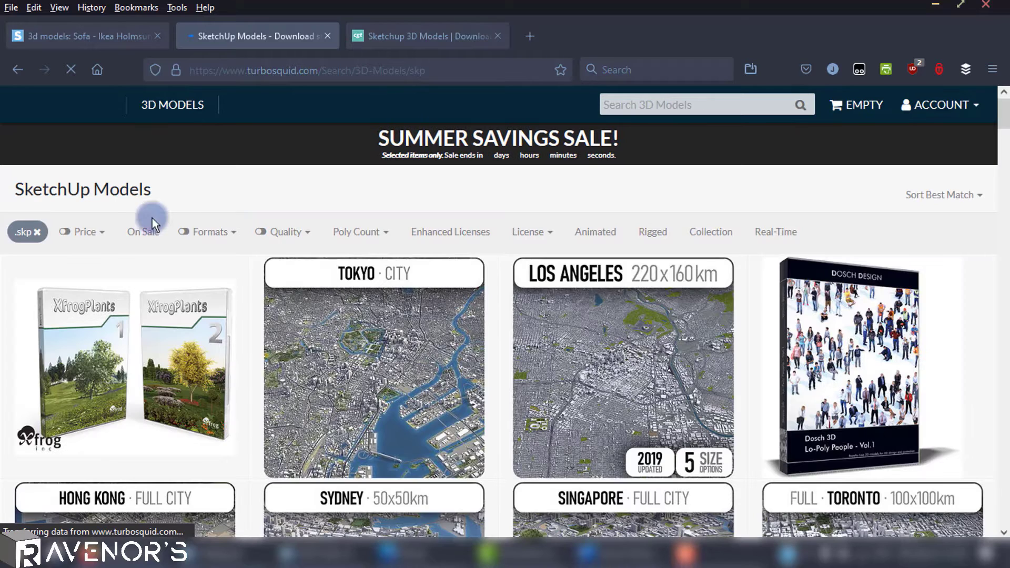
left_click(84, 232)
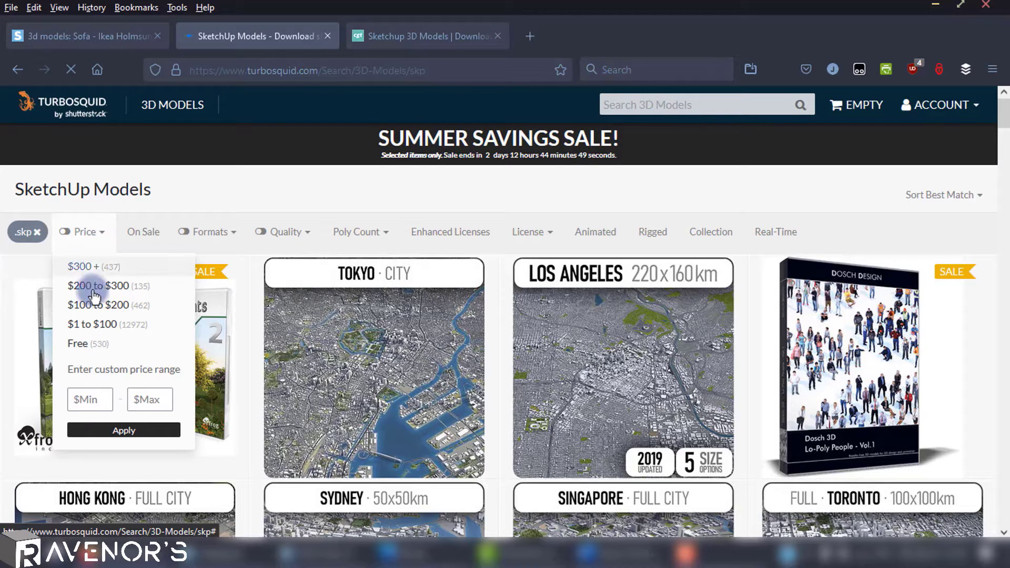
left_click(89, 348)
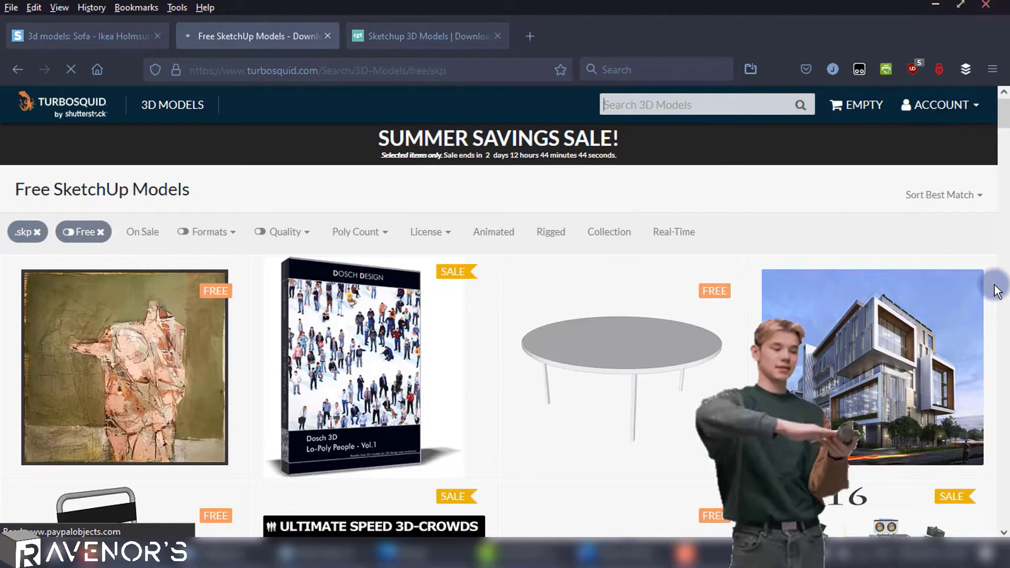
Examine the filtered TurboSquid listings to see which SketchUp models are offered for free.
scroll(996, 291, "down", 10)
scroll(998, 291, "down", 6)
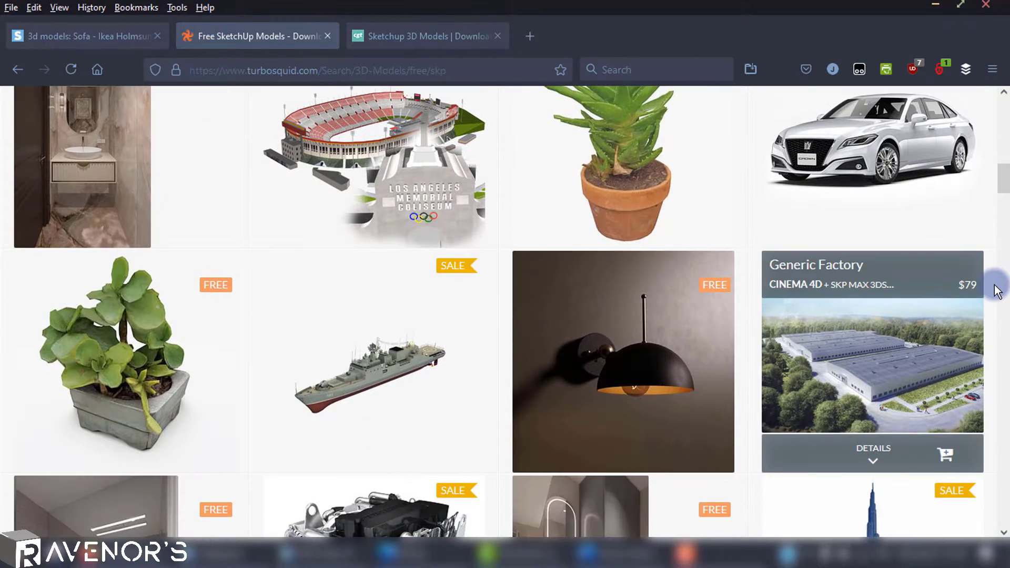
scroll(999, 291, "down", 7)
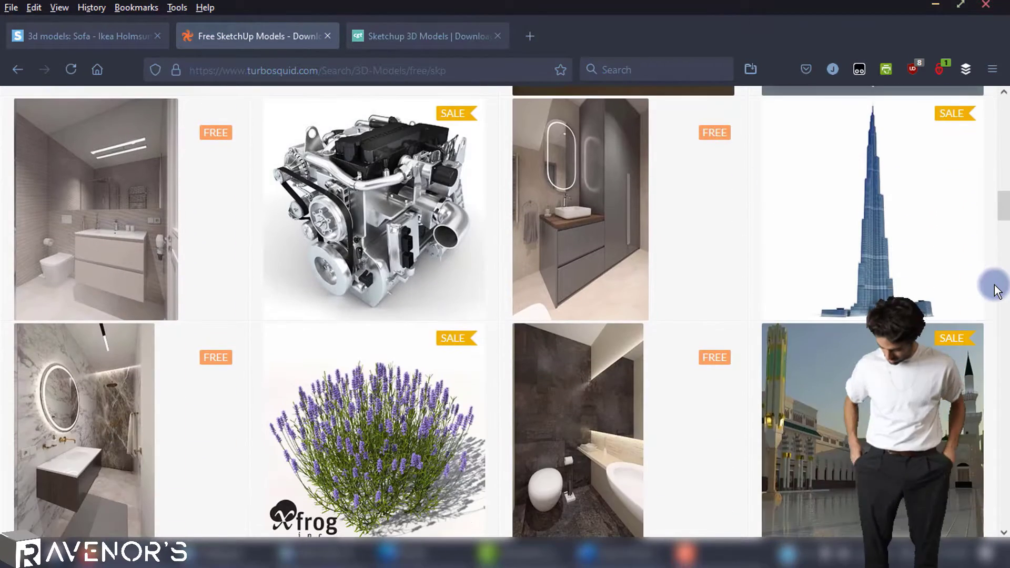
scroll(998, 291, "down", 6)
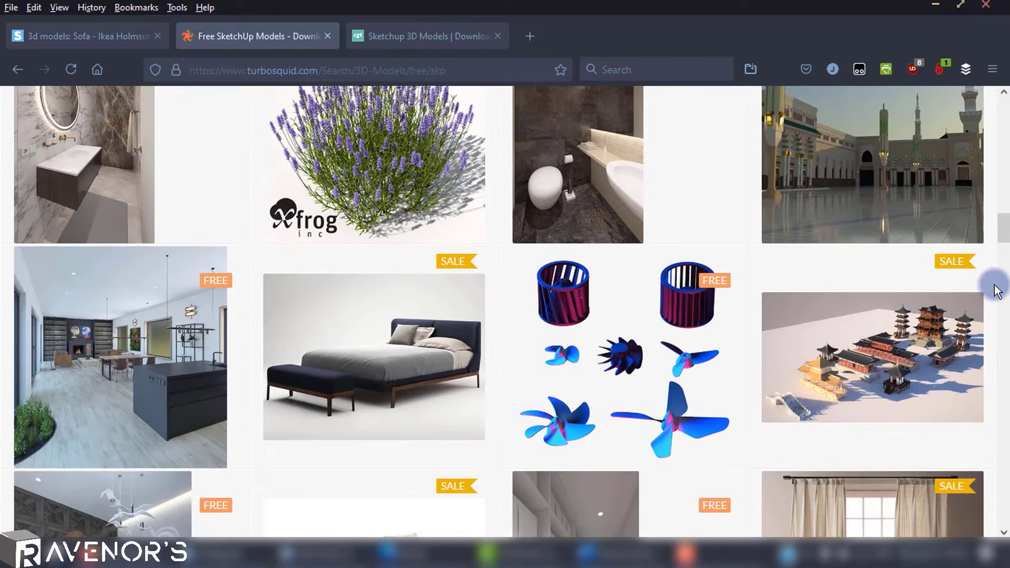
scroll(998, 291, "down", 7)
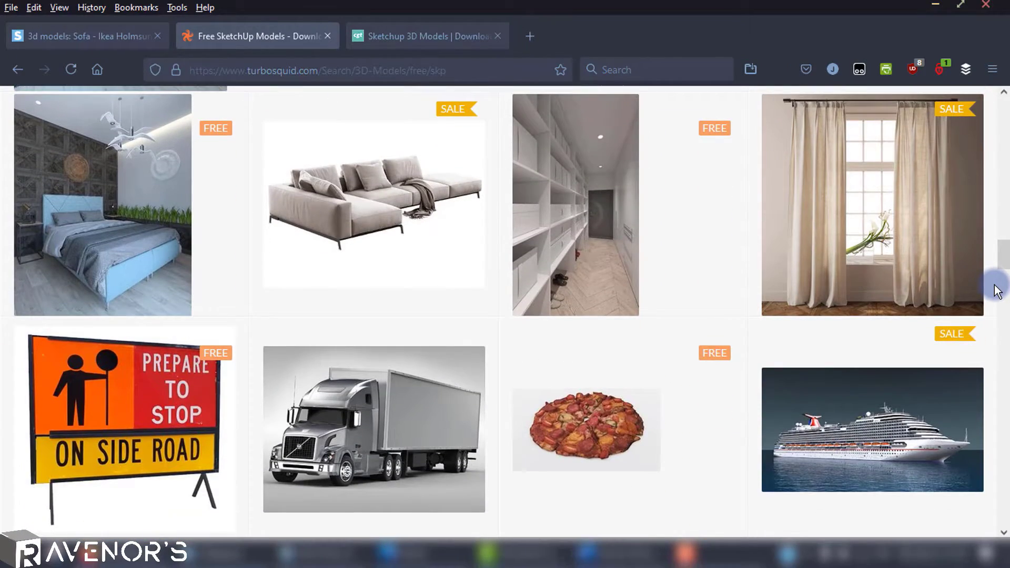
scroll(999, 292, "down", 8)
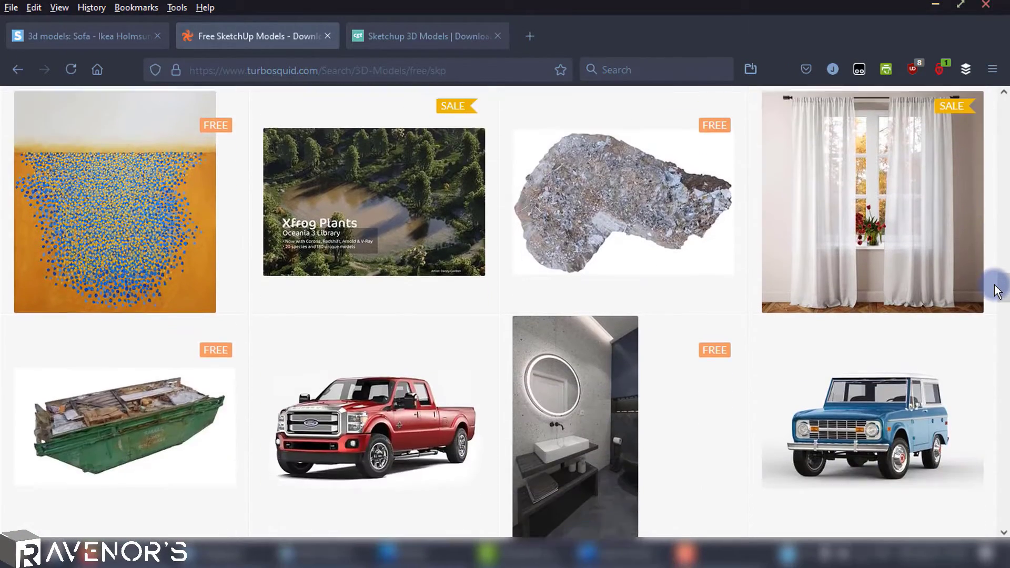
scroll(998, 291, "down", 4)
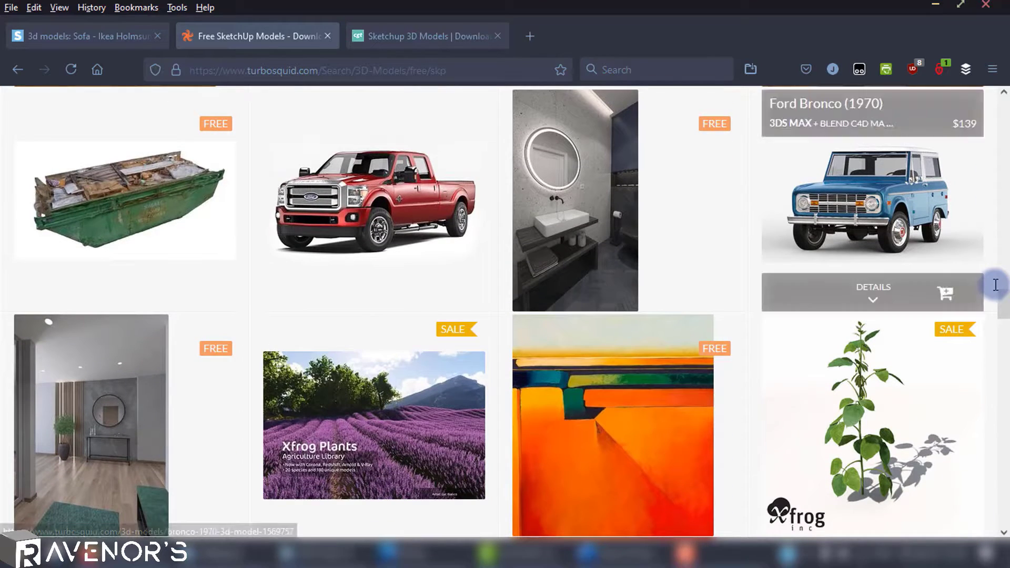
Switch to the CGTrader SketchUp listings and apply the Free filter.
left_click(432, 44)
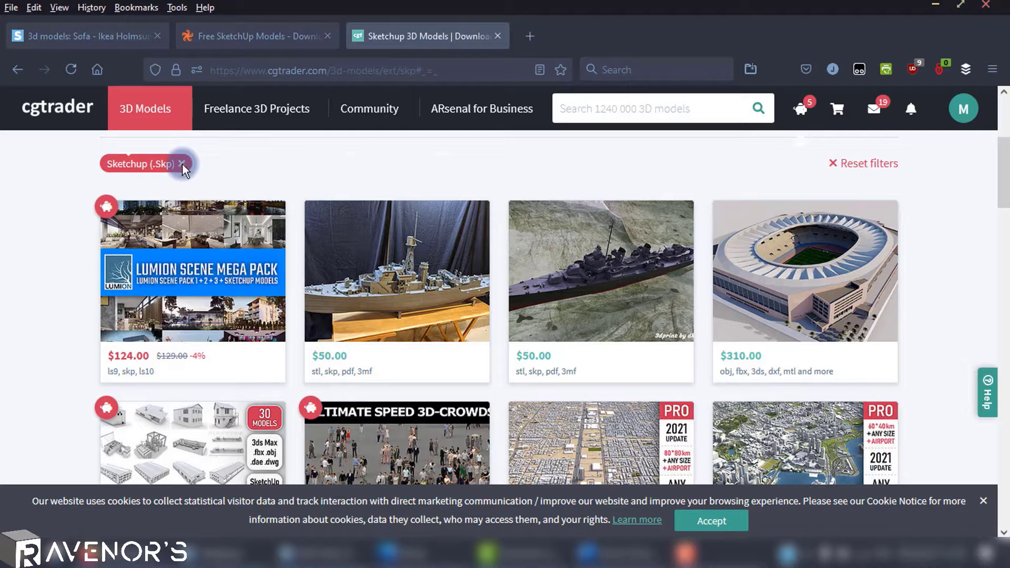
scroll(961, 273, "up", 4)
scroll(962, 274, "down", 3)
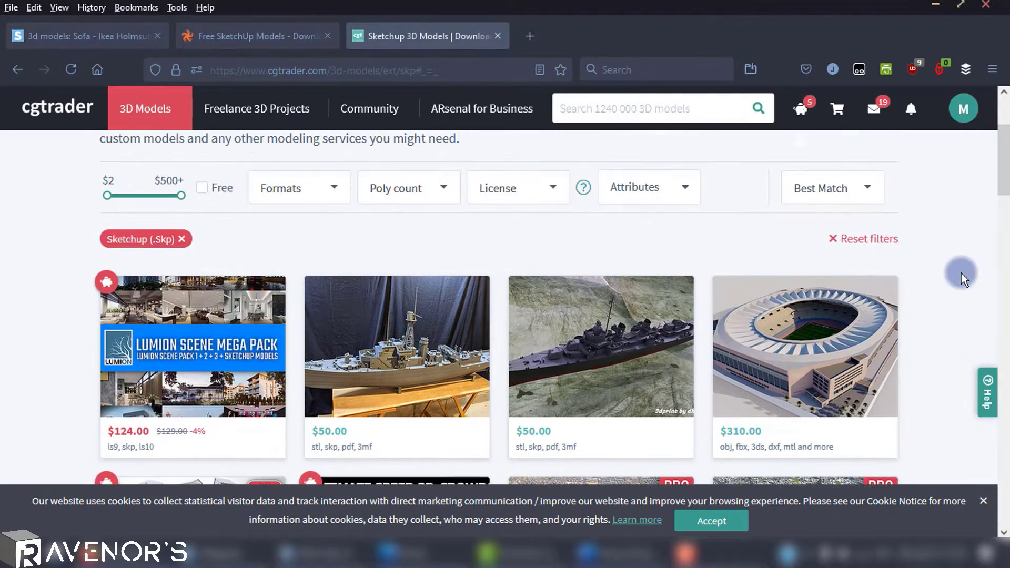
left_click(205, 190)
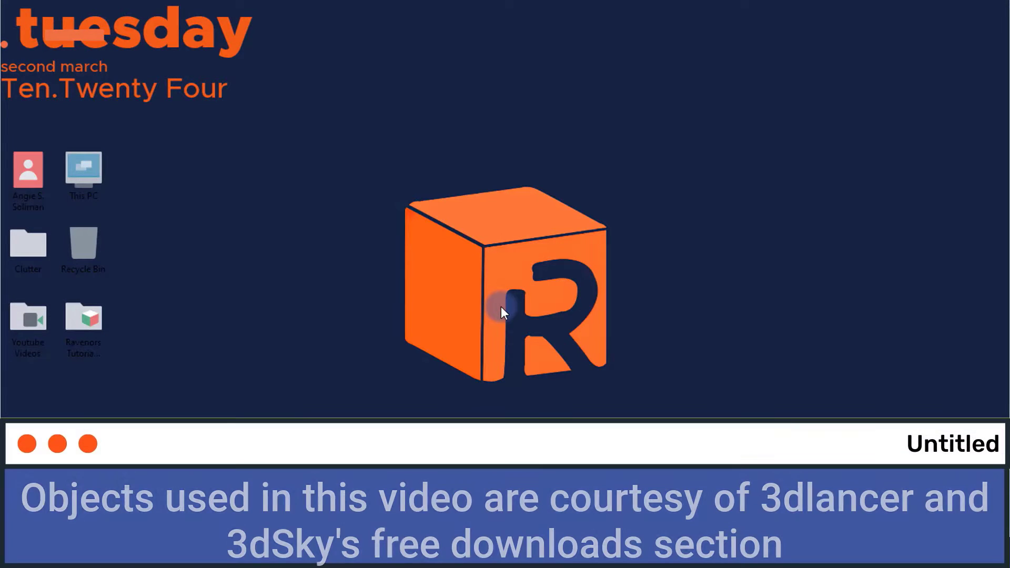
Open the ikea daybed folder in Objects to Convert and check its files, selecting model_krovat_detskaya_01.max.
right_click(489, 193)
left_click(510, 257)
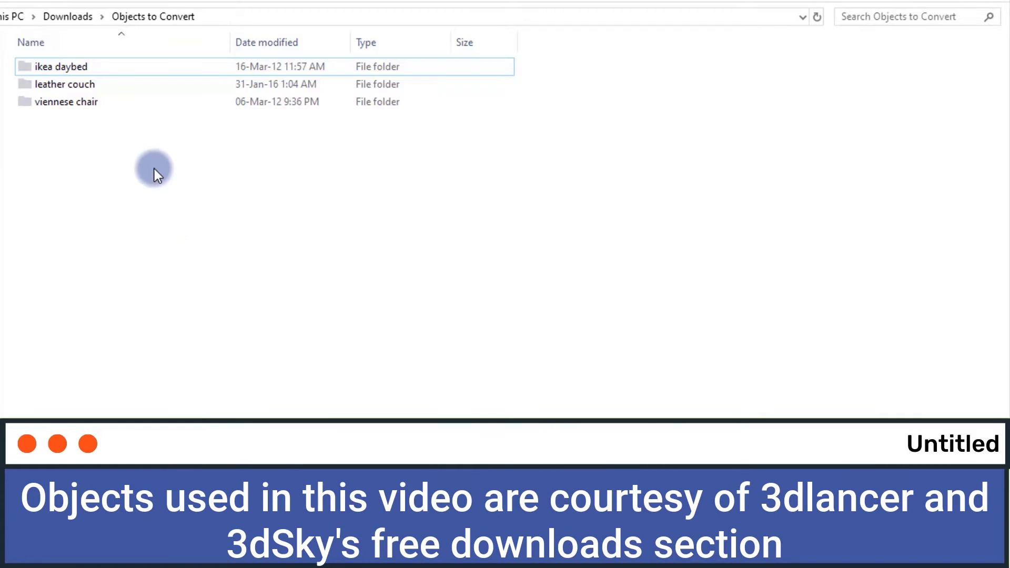
left_click(61, 70)
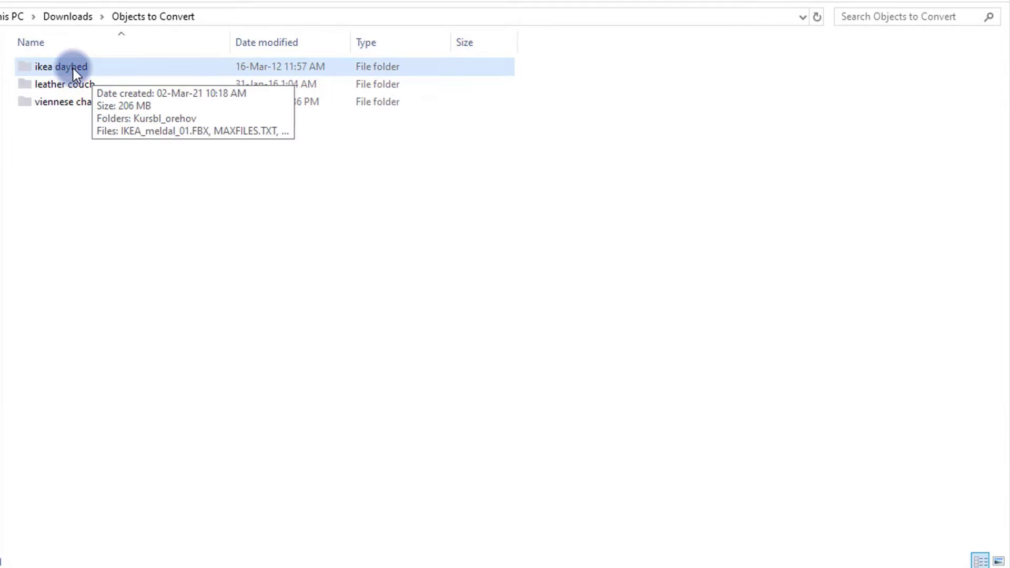
double_click(73, 69)
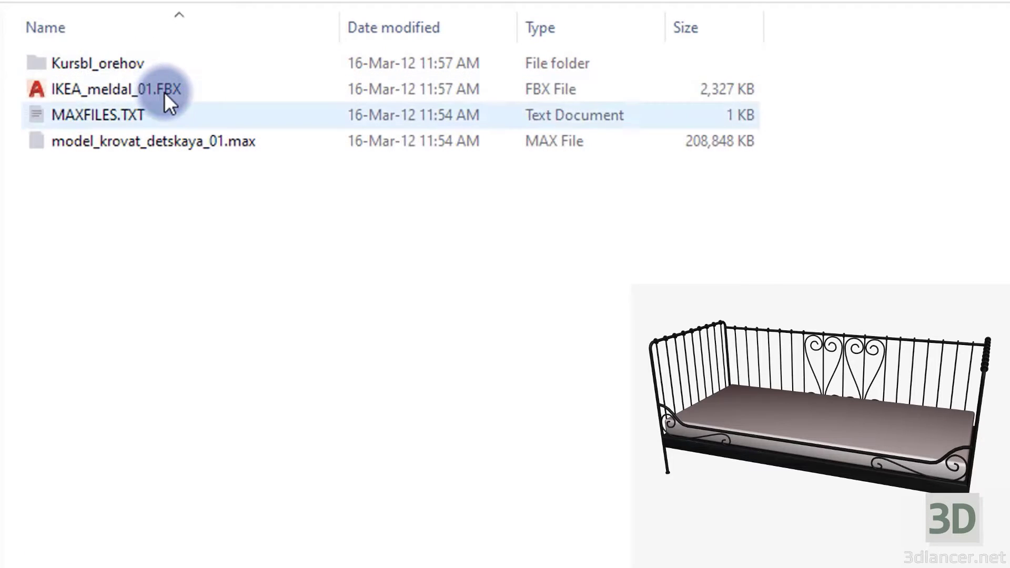
left_click(169, 140)
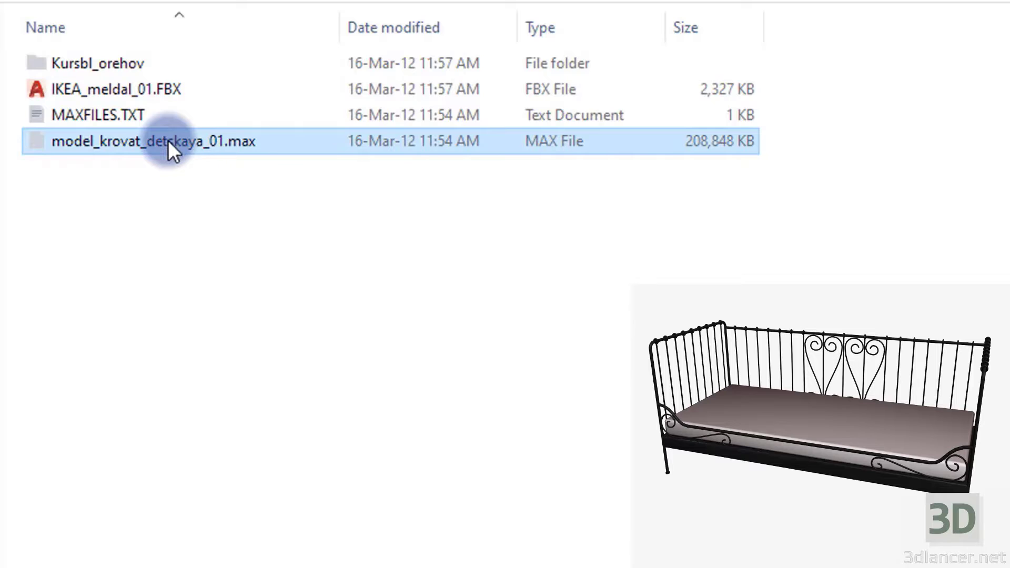
Go back to Objects to Convert, open the leather couch folder and check its leather couch.obj and leather couch.max files.
left_click(221, 6)
double_click(118, 90)
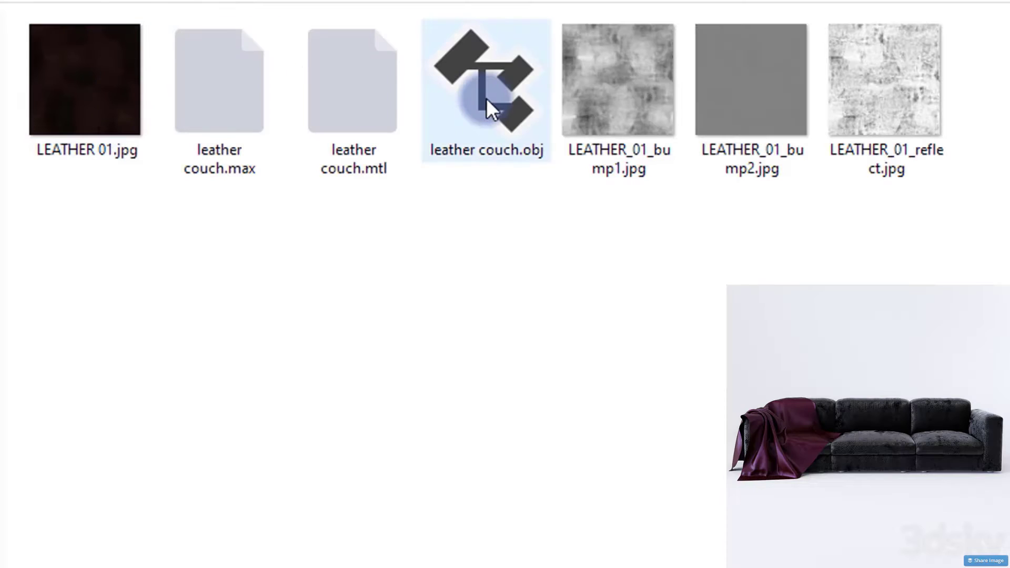
left_click(488, 100)
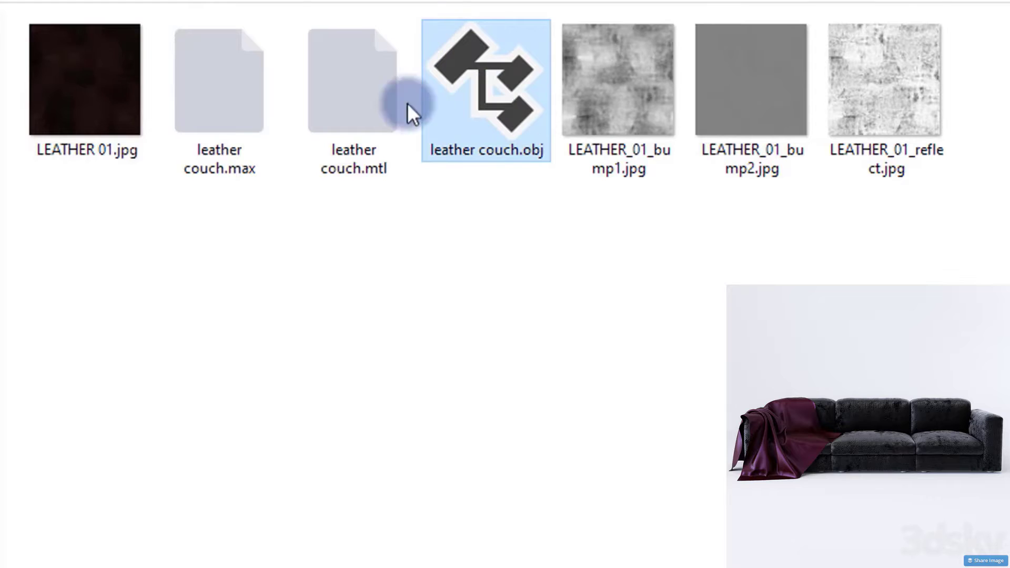
left_click(193, 117)
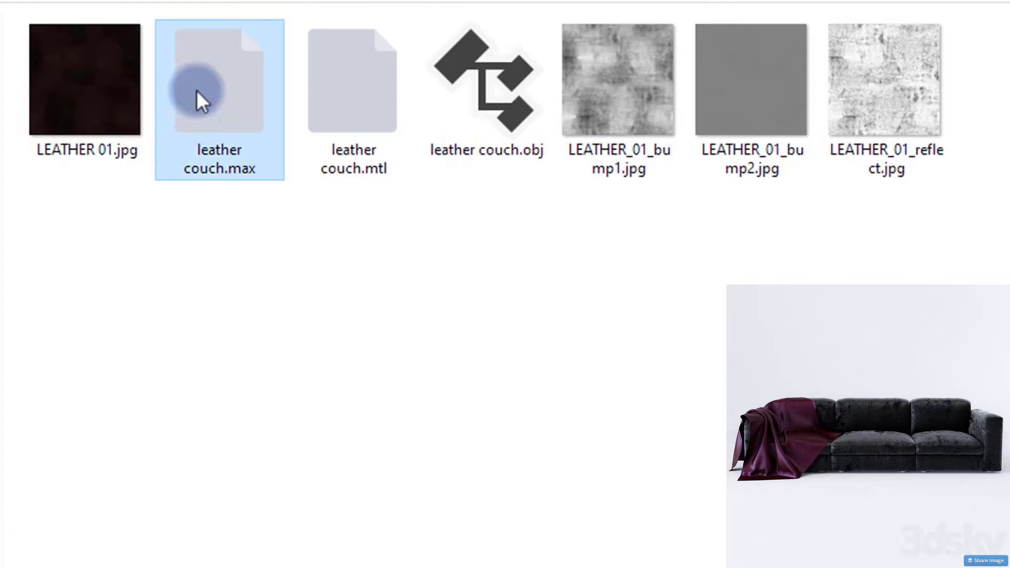
Check the тонет.FBX and пр стул кож 2.max files in the viennese chair folder and return to Objects to Convert.
left_click(216, 4)
left_click(97, 116)
double_click(95, 127)
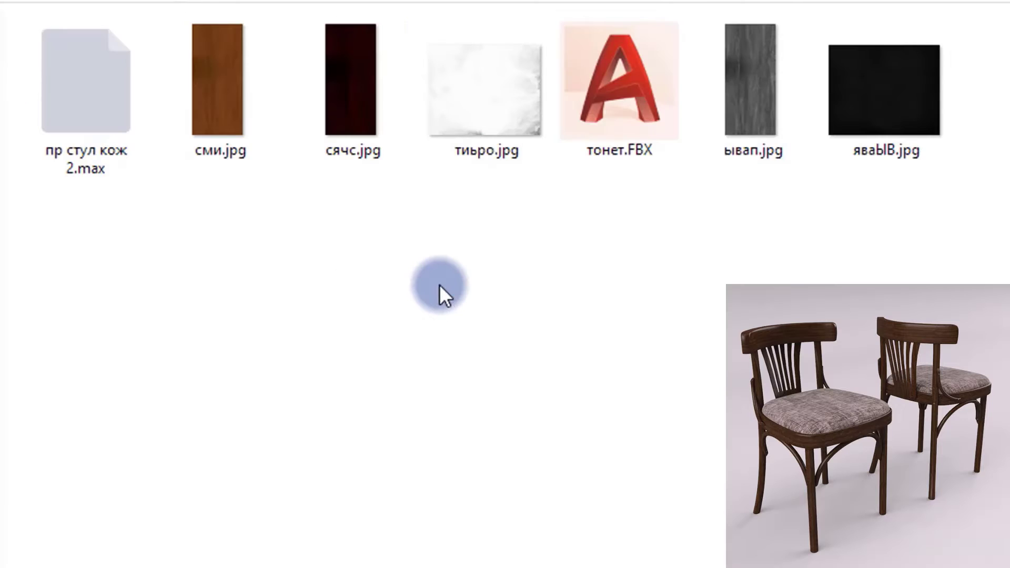
left_click(647, 86)
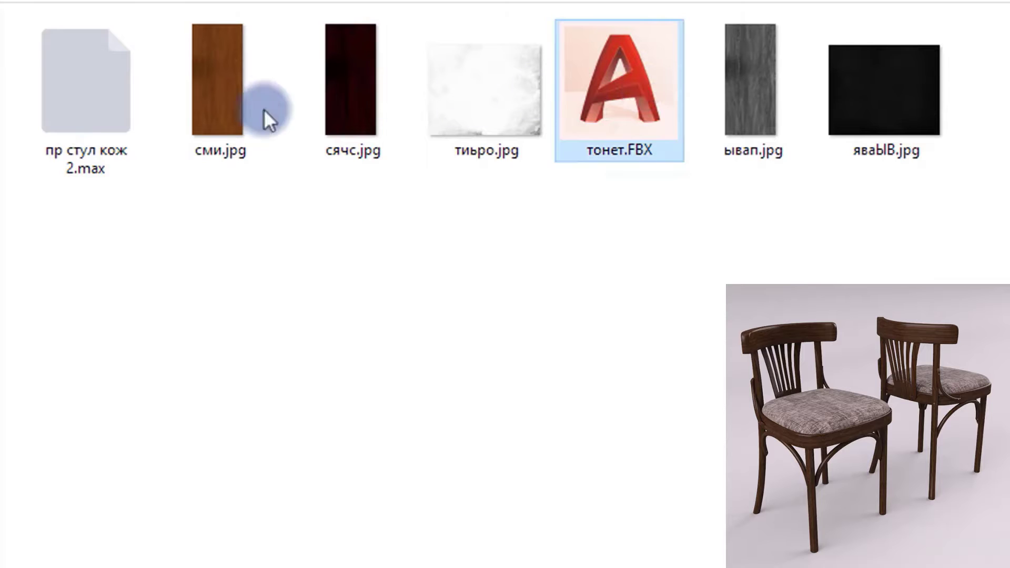
left_click(97, 128)
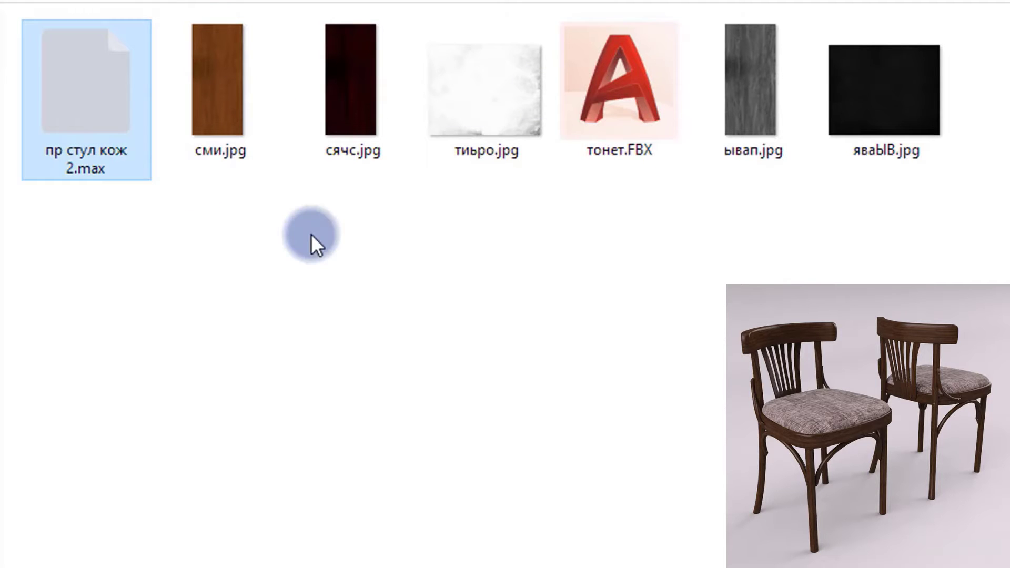
left_click(245, 4)
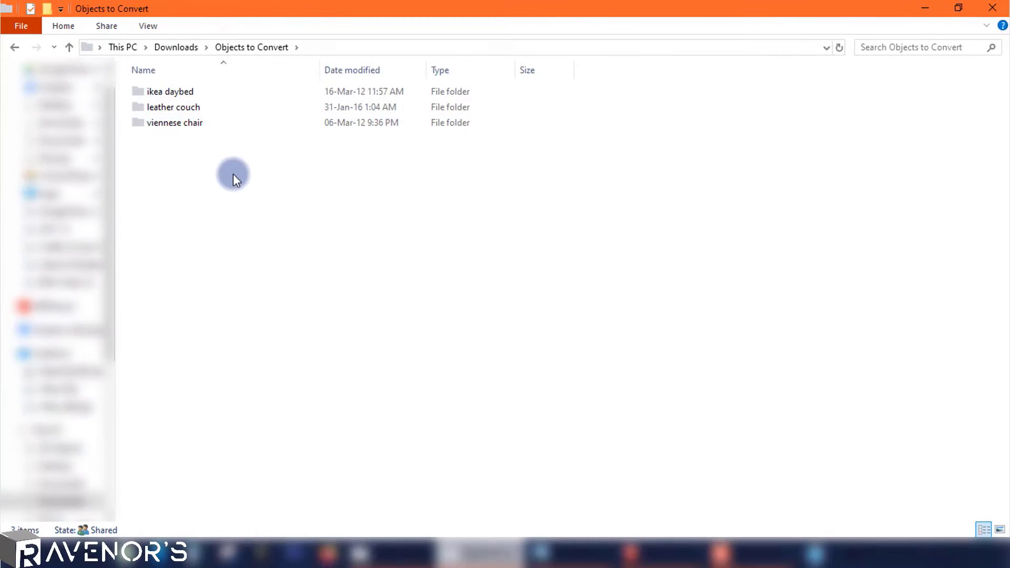
Launch Spin 3D Mesh Converter and position its window so the Objects to Convert folder list stays visible.
right_click(233, 174)
left_click(260, 246)
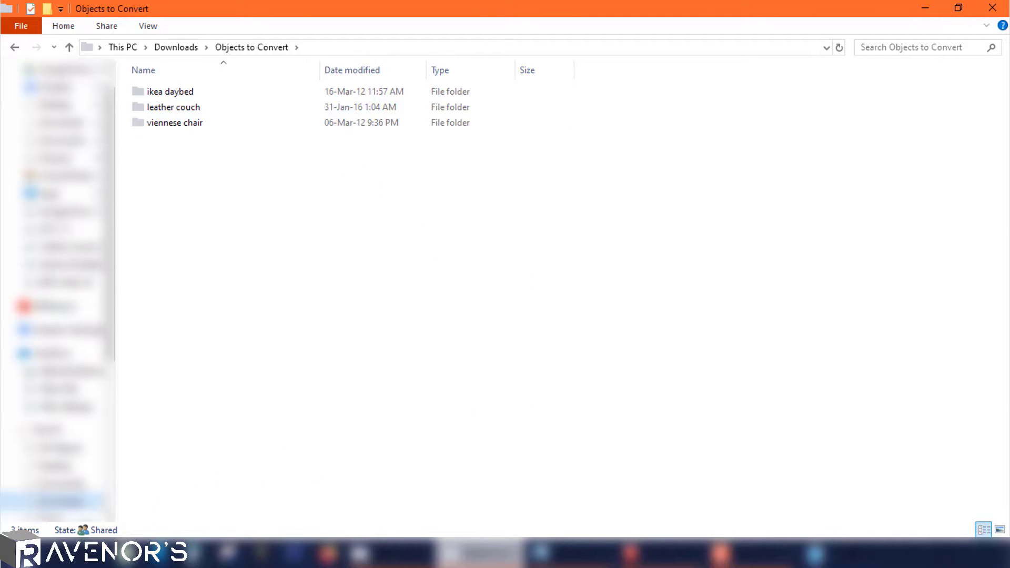
key("super")
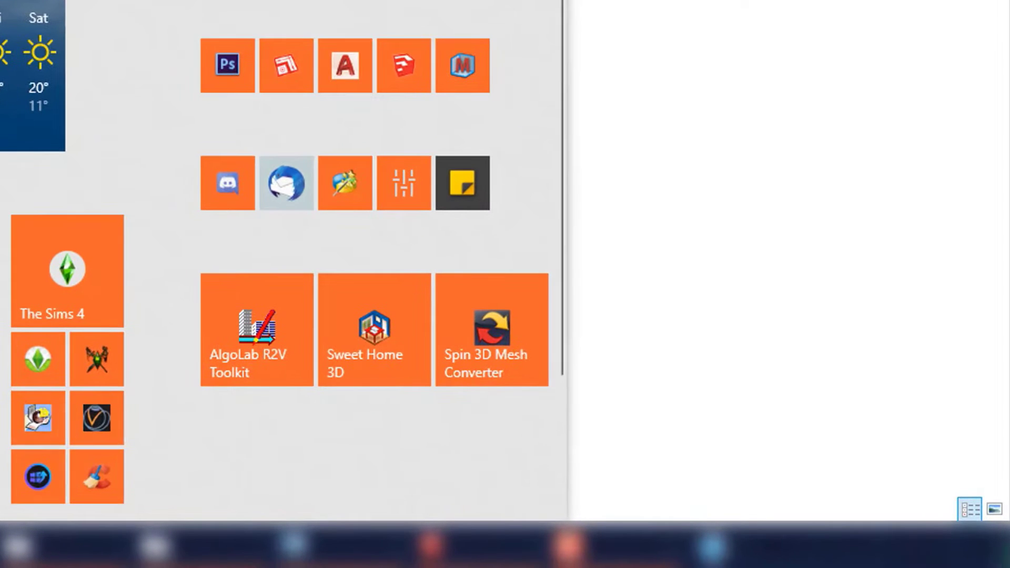
left_click(484, 352)
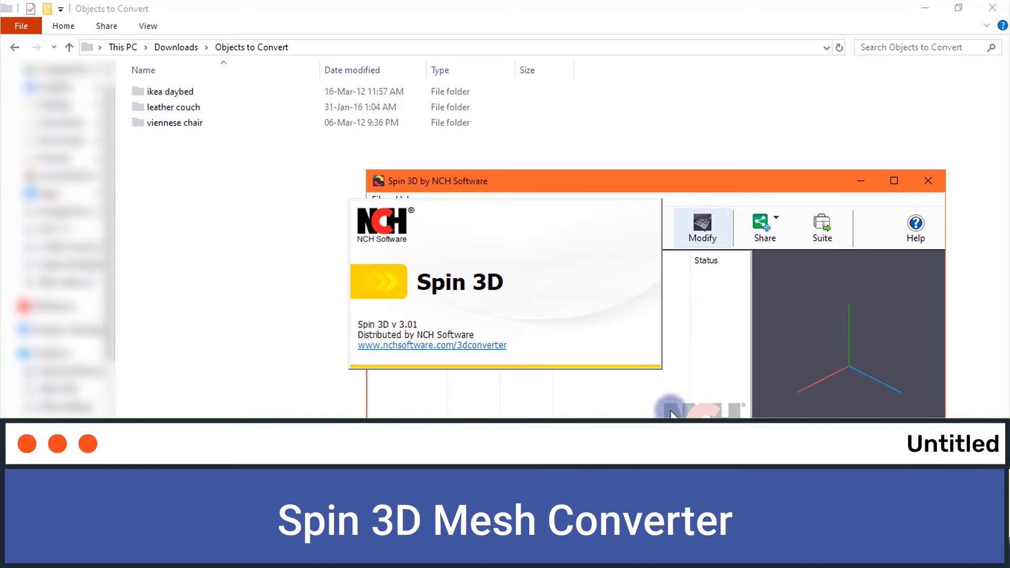
left_click_drag(733, 182, 551, 109)
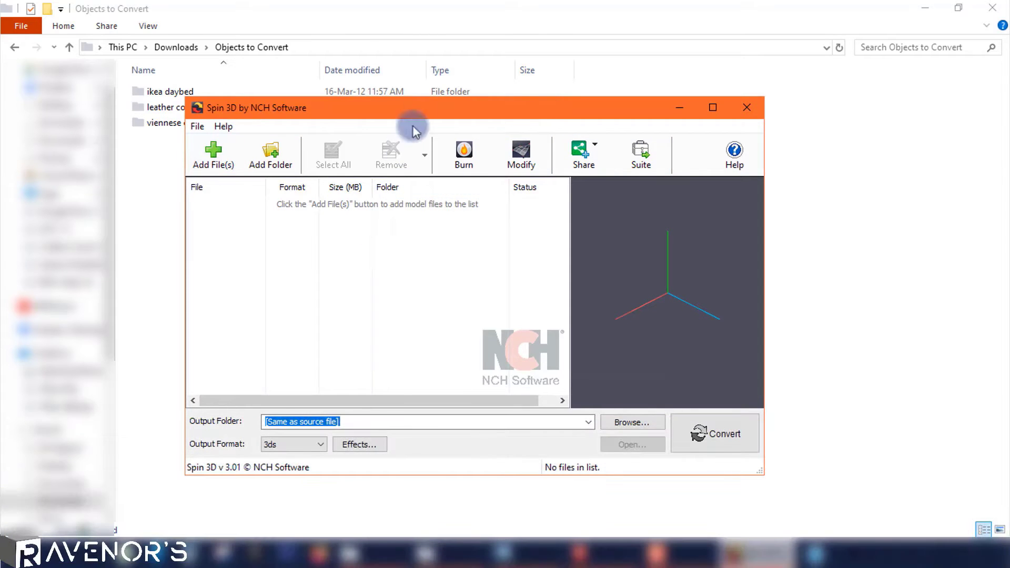
left_click_drag(420, 108, 538, 95)
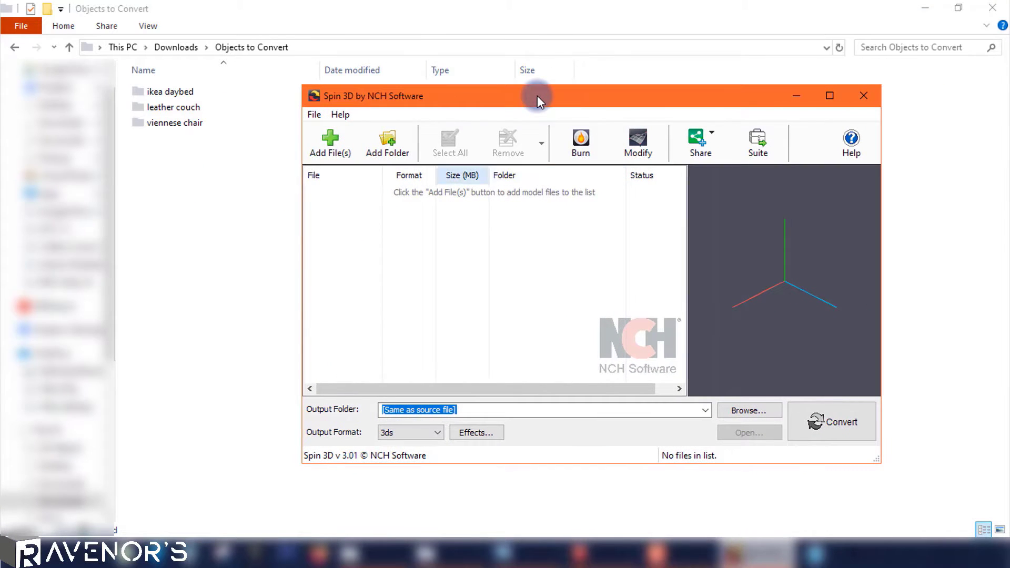
Open the ikea daybed folder and add IKEA_meldal_01.FBX to the Spin 3D conversion list.
left_click(192, 93)
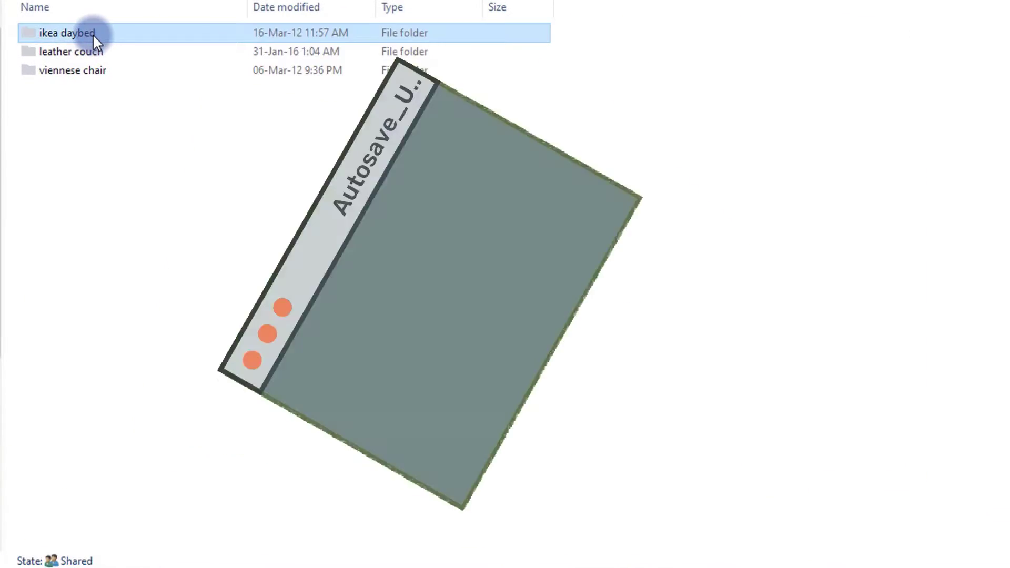
double_click(93, 33)
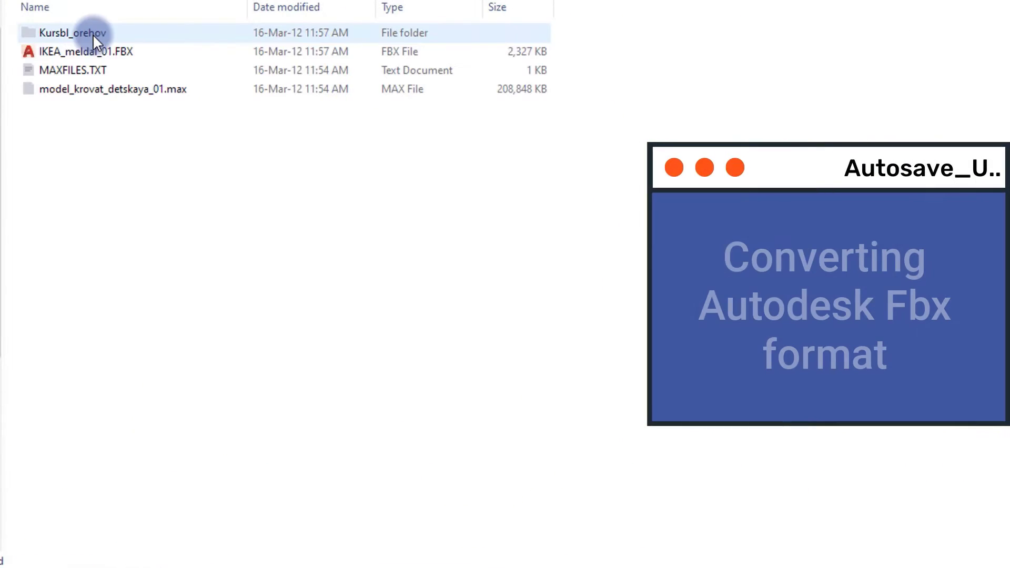
left_click(91, 54)
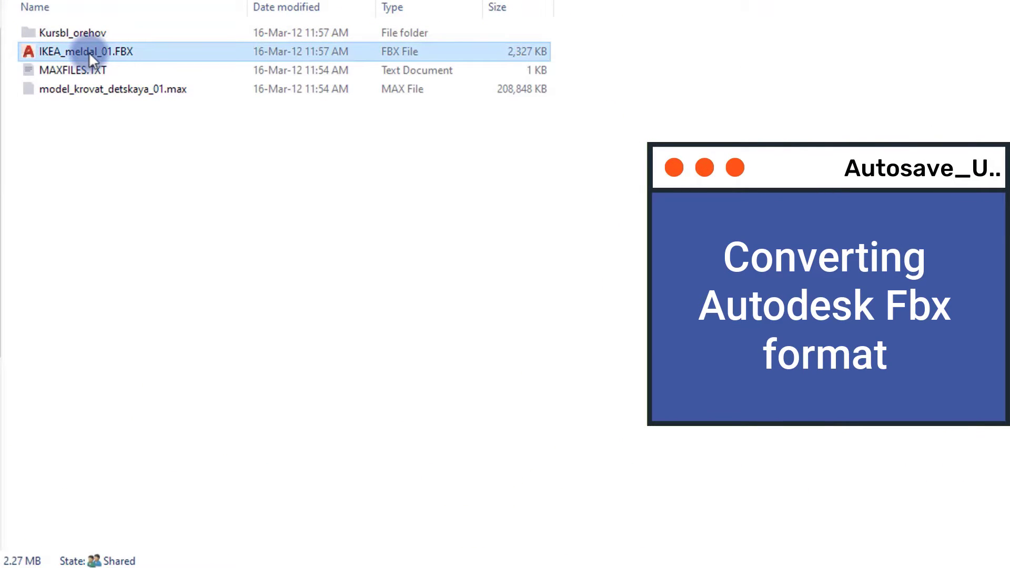
left_click_drag(87, 51, 415, 216)
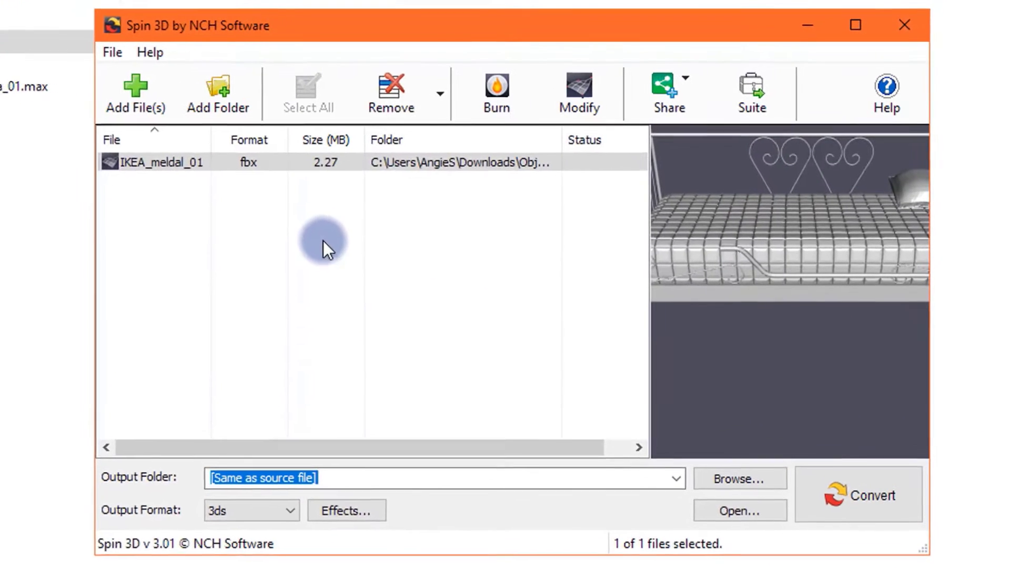
Inspect the IKEA_meldal_01 daybed in the 3D preview from different angles, ending with the file selected in the list.
left_click(278, 162)
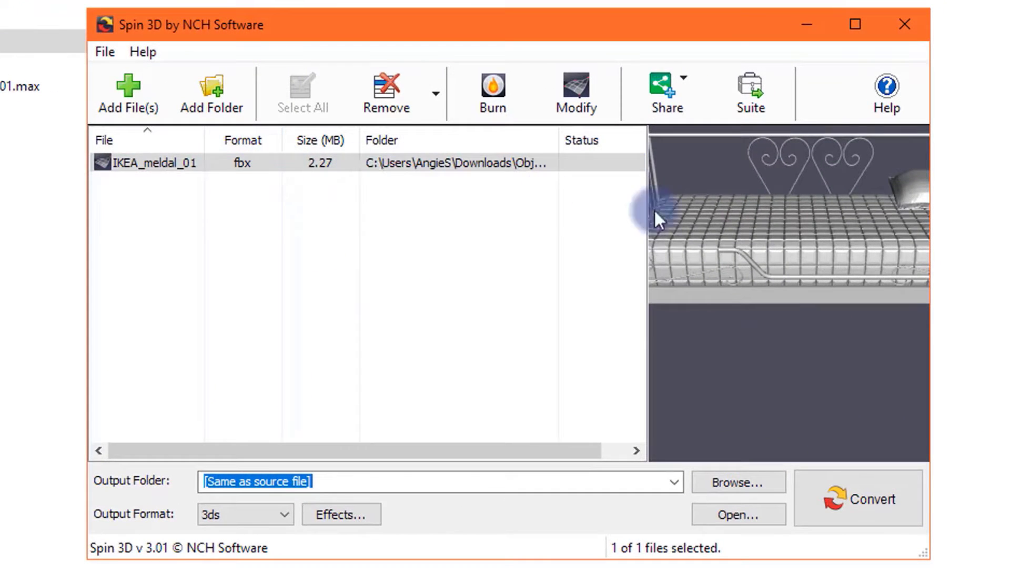
left_click_drag(655, 210, 827, 262)
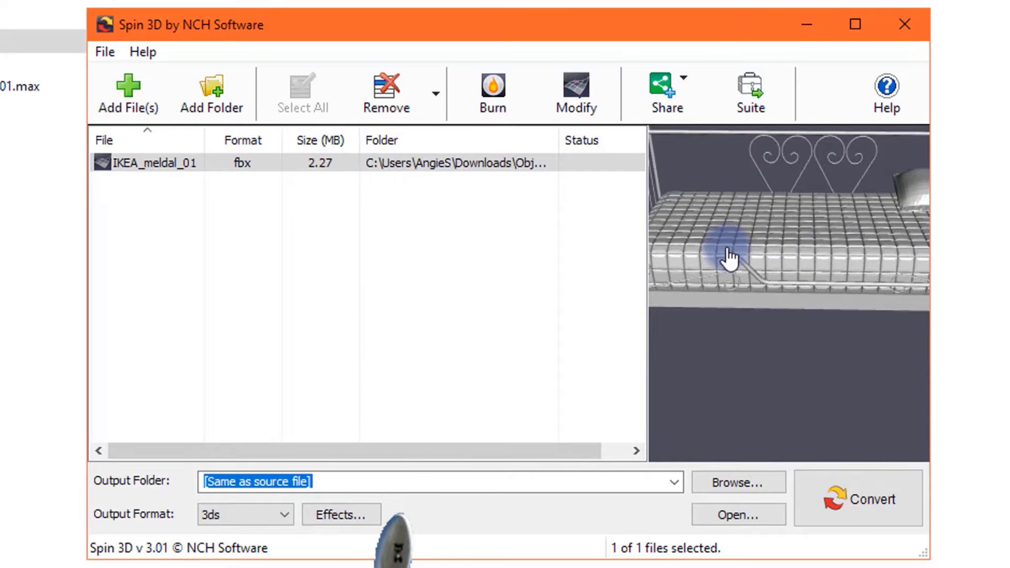
left_click_drag(729, 258, 844, 253)
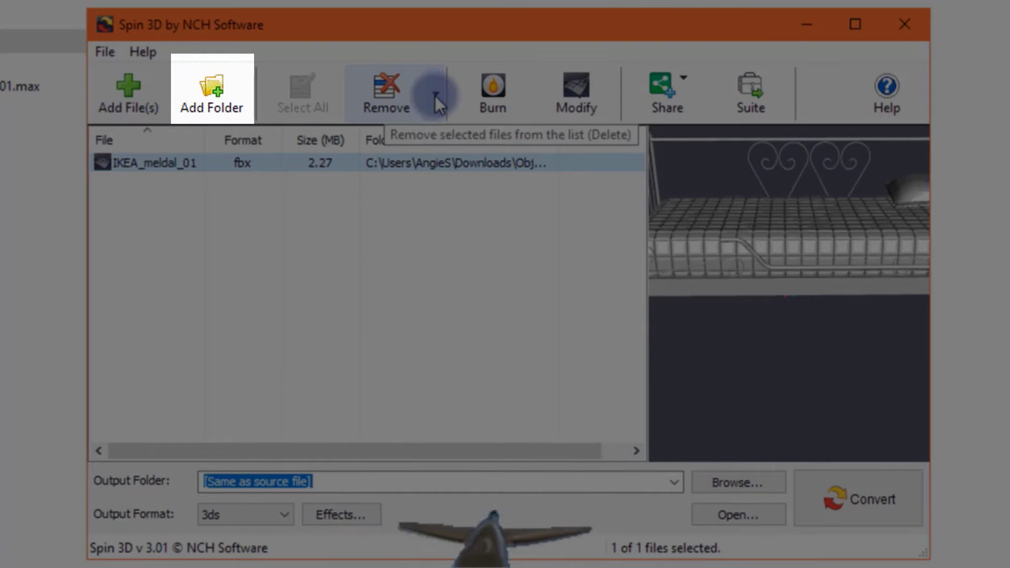
left_click(435, 96)
left_click(460, 161)
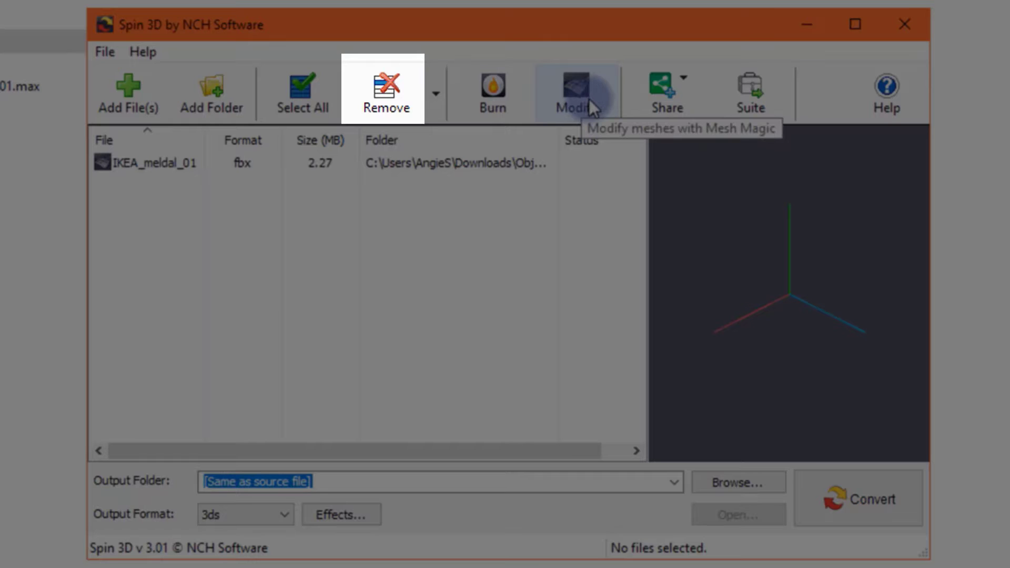
left_click(372, 163)
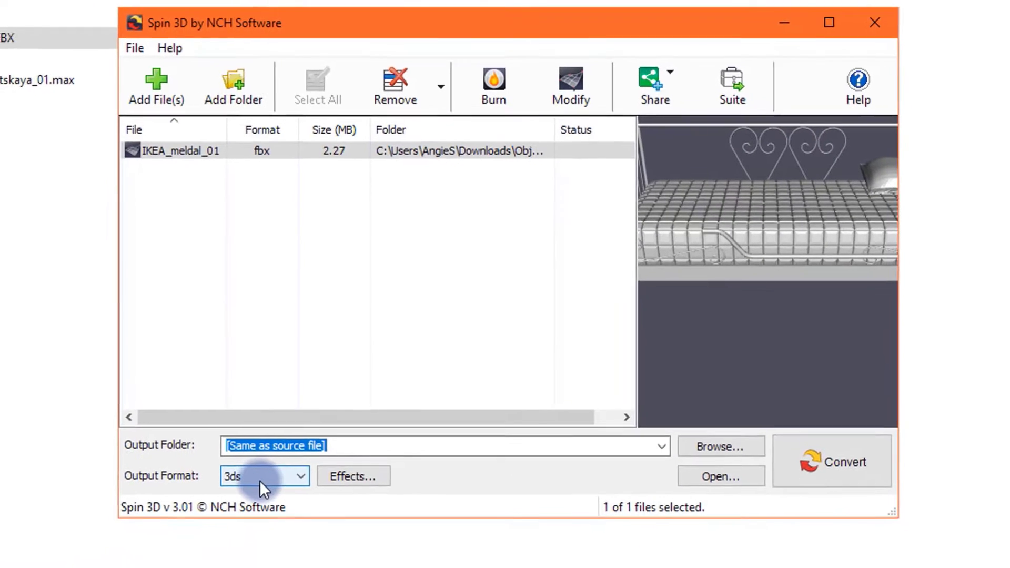
Look through the available output formats and set the output format to 3ds.
left_click(240, 519)
key("Up")
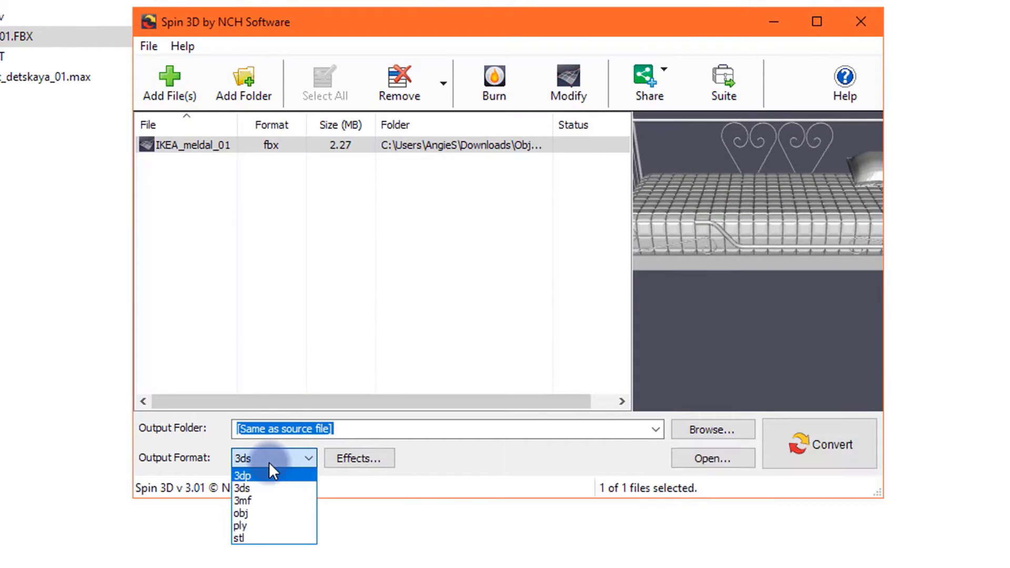
key("Down")
key("Down")
key("Down")
key("Down")
key("Down")
key("Up")
key("Up")
key("Up")
key("Up")
key("Up")
key("End")
key("Up")
key("Home")
key("Down")
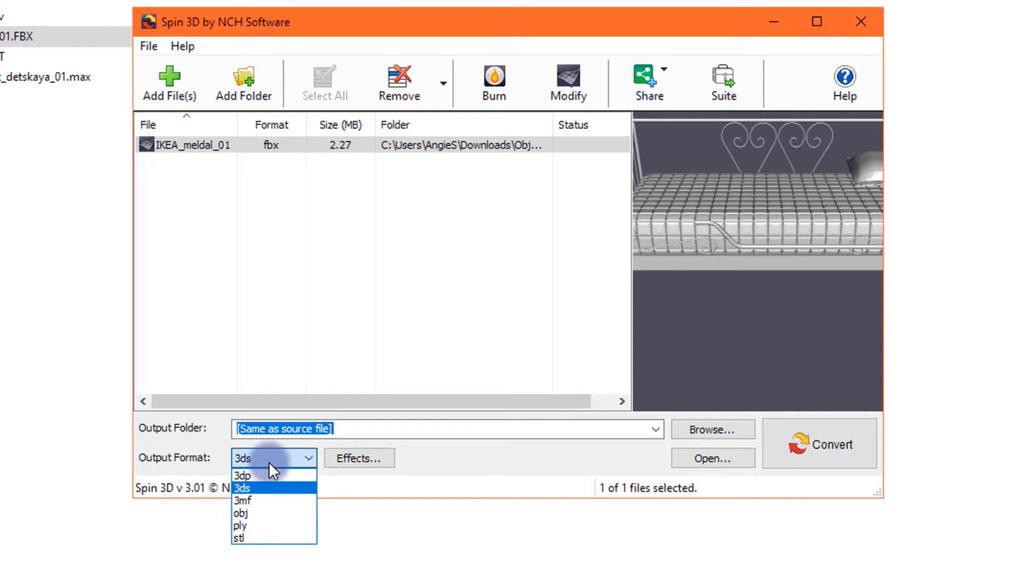
left_click(258, 490)
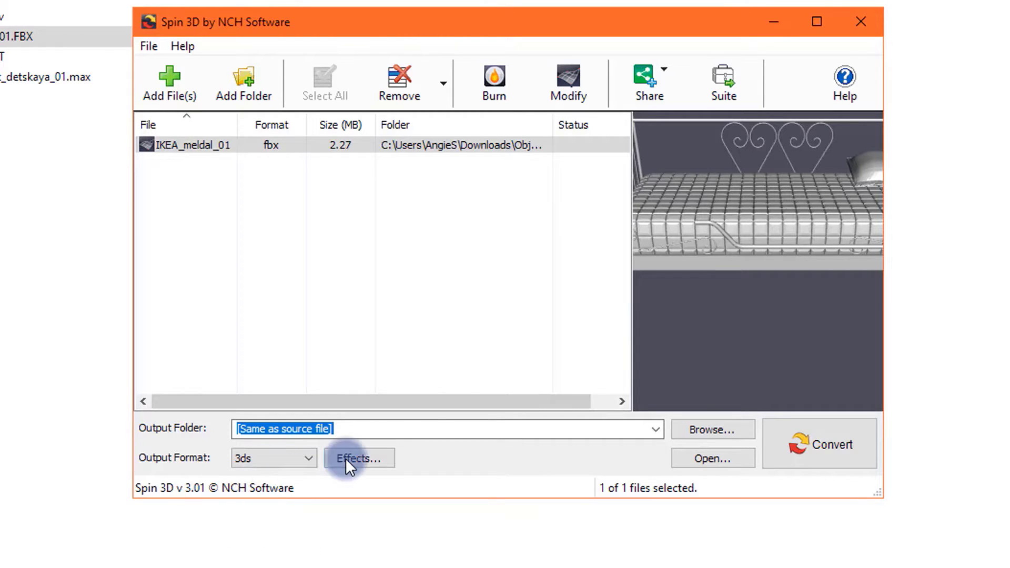
Review the conversion Effects settings without changing them and check the output folder choices.
left_click(346, 459)
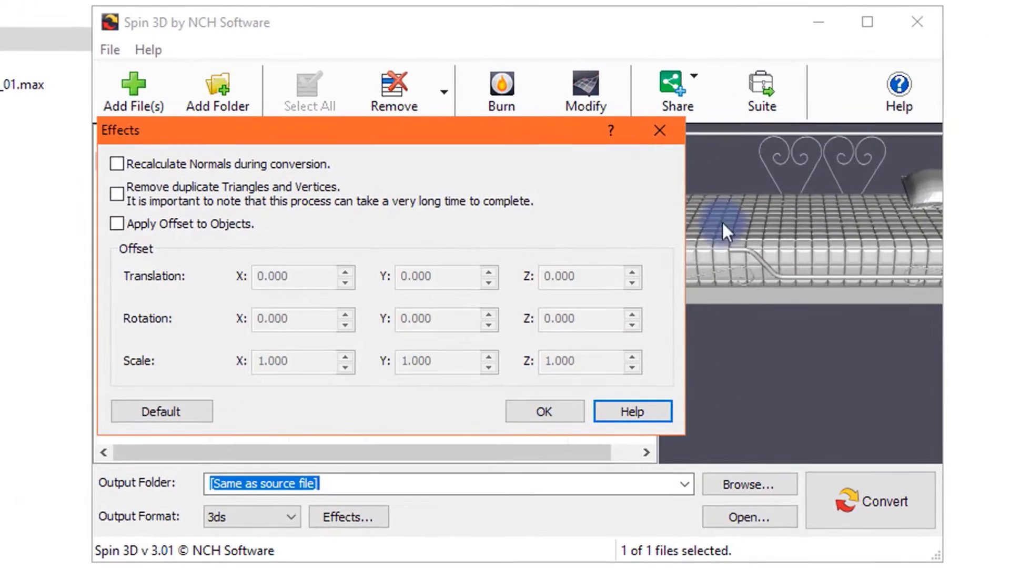
left_click(660, 131)
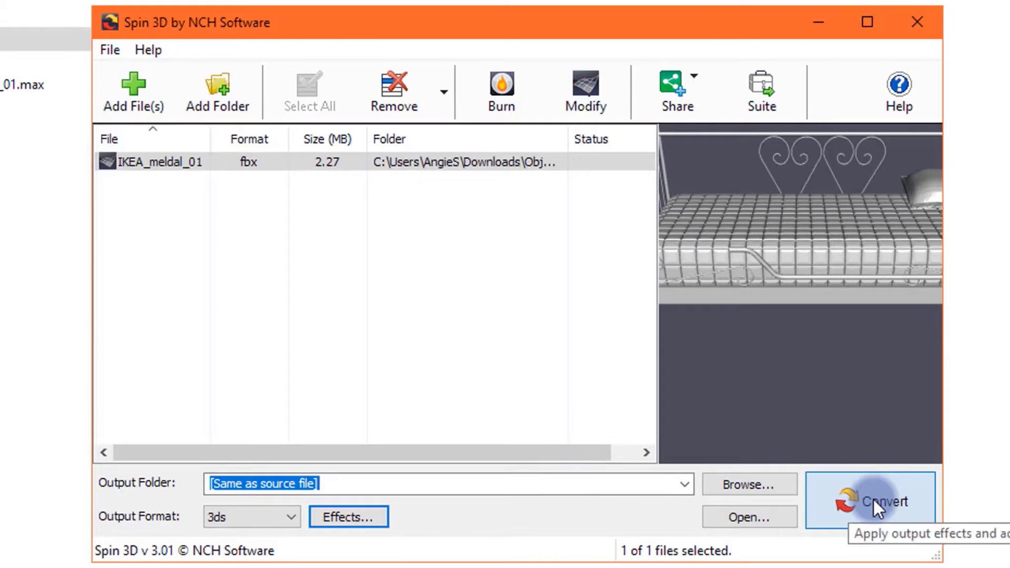
left_click(690, 483)
left_click(690, 483)
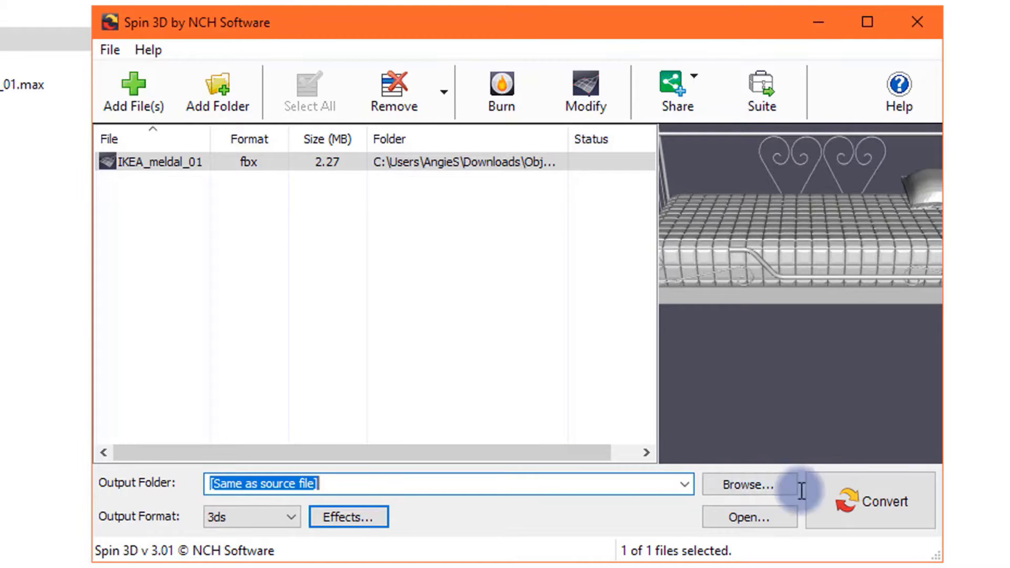
Convert the daybed FBX file, minimize the converter and check for IKEA_meldal_01.3ds in the ikea daybed folder.
left_click(866, 495)
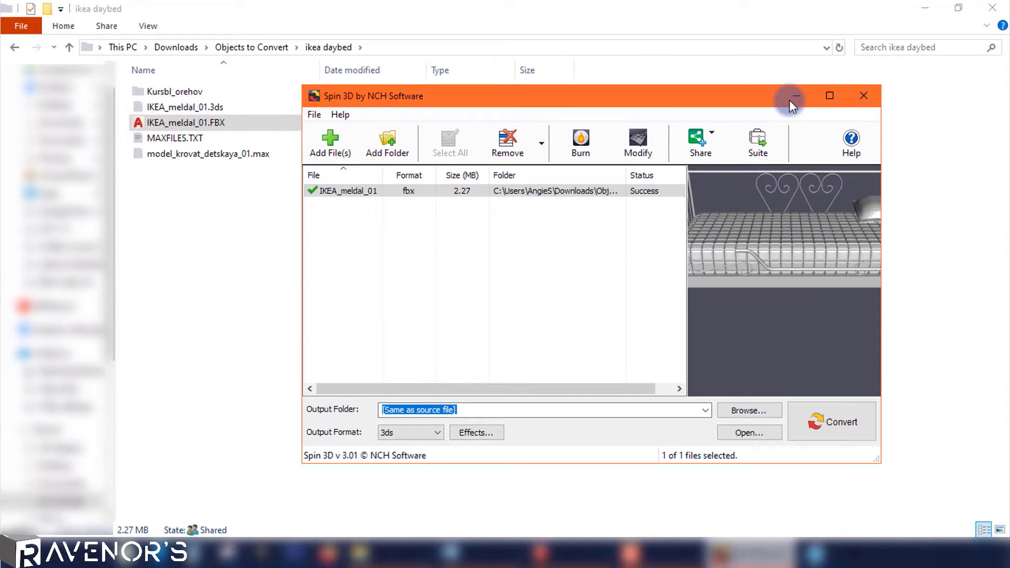
left_click(791, 101)
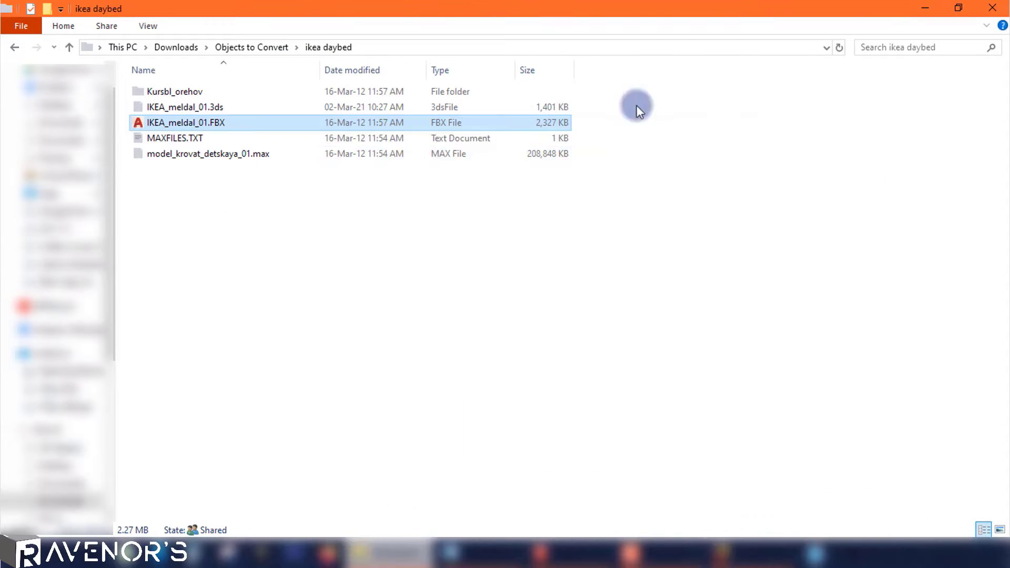
left_click(216, 103)
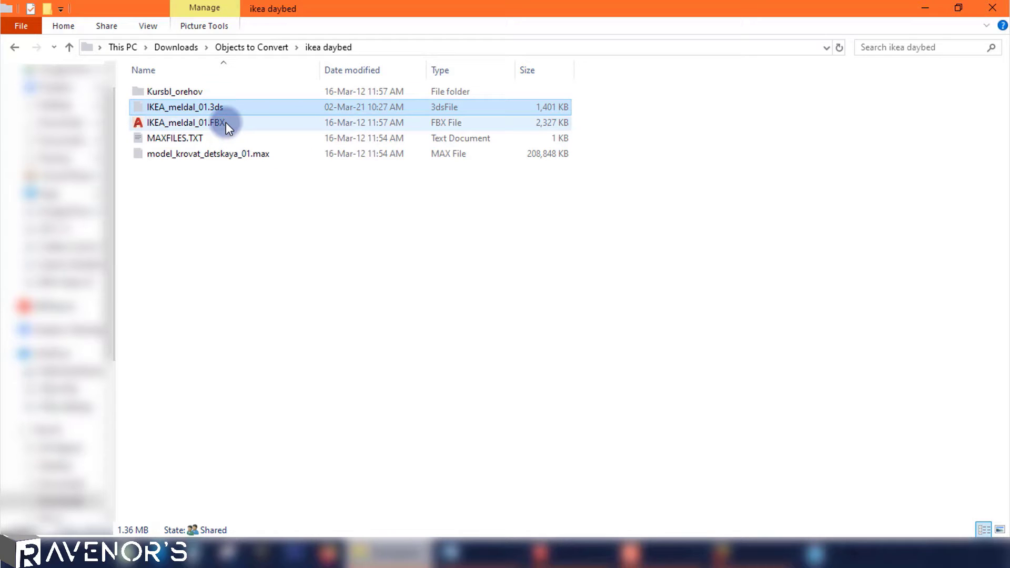
left_click(226, 122)
left_click(213, 110)
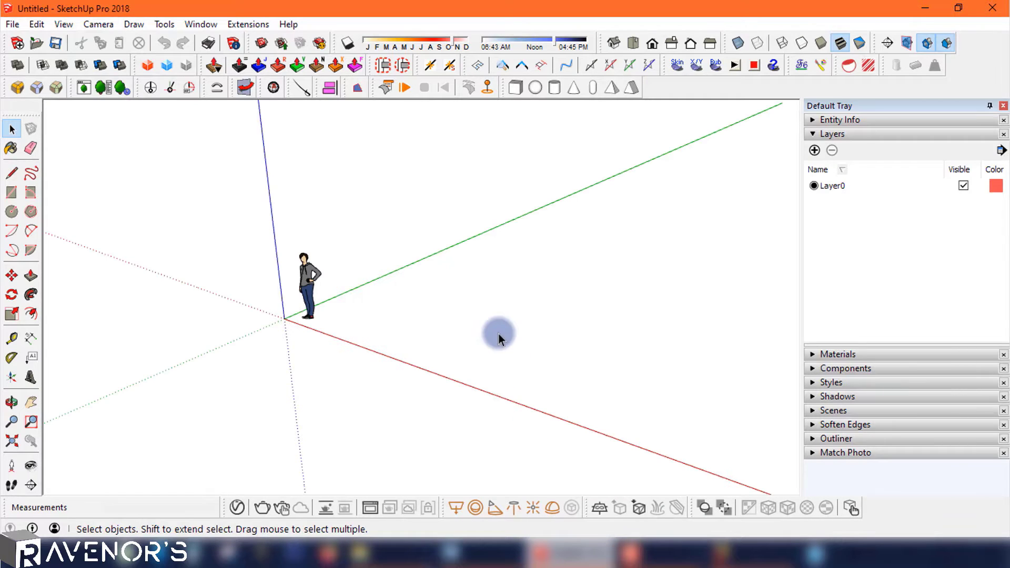
In SketchUp, start an import and set the file type to 3DS Files (*.3ds).
left_click(12, 24)
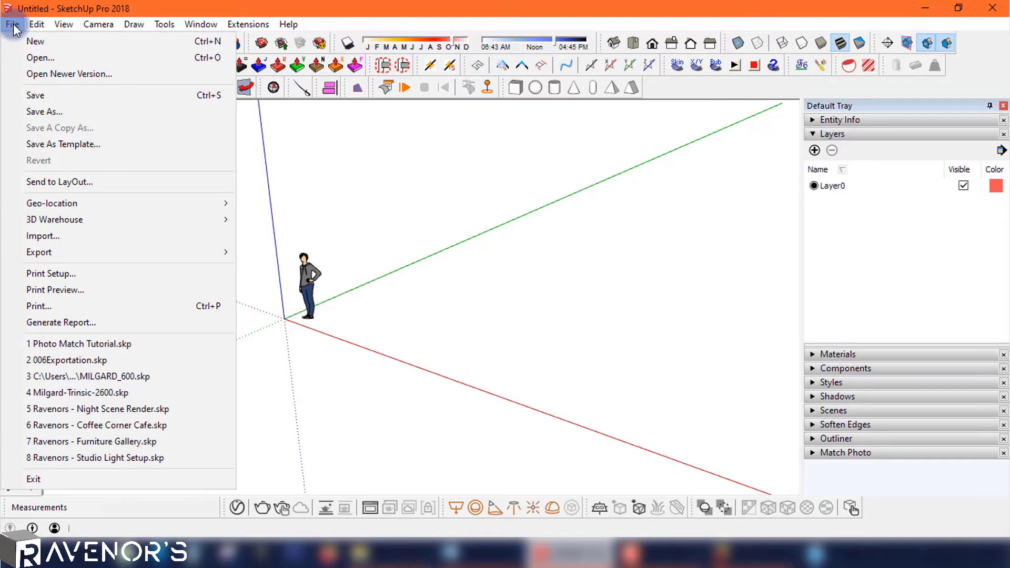
left_click(121, 240)
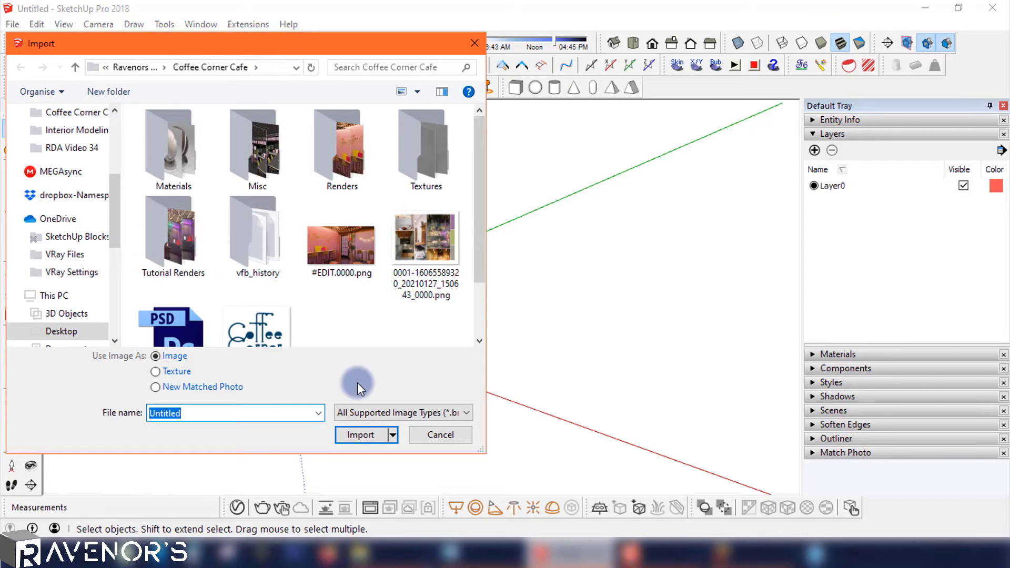
left_click(373, 413)
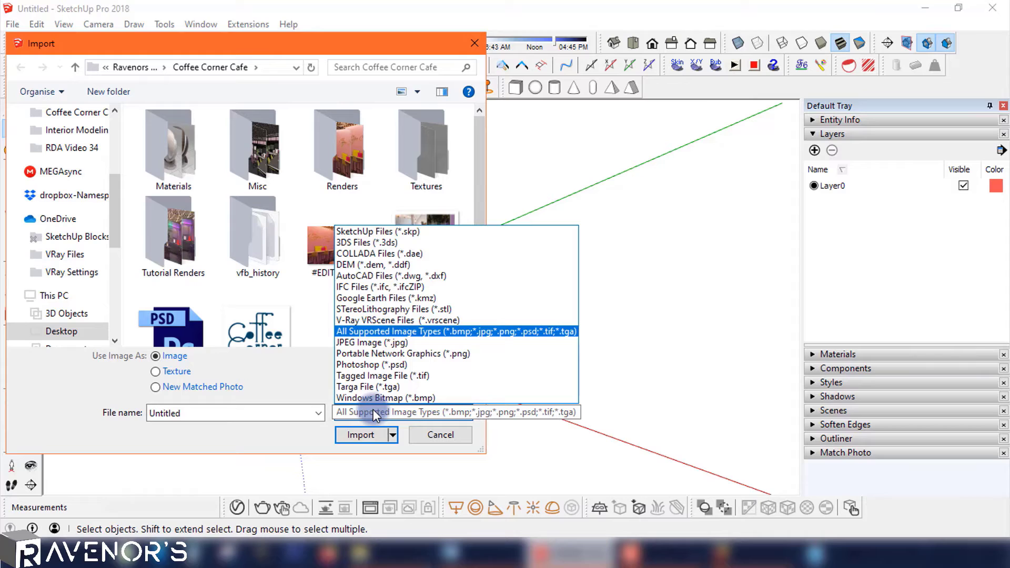
key("End")
key("Up")
key("Up")
key("Up")
key("Up")
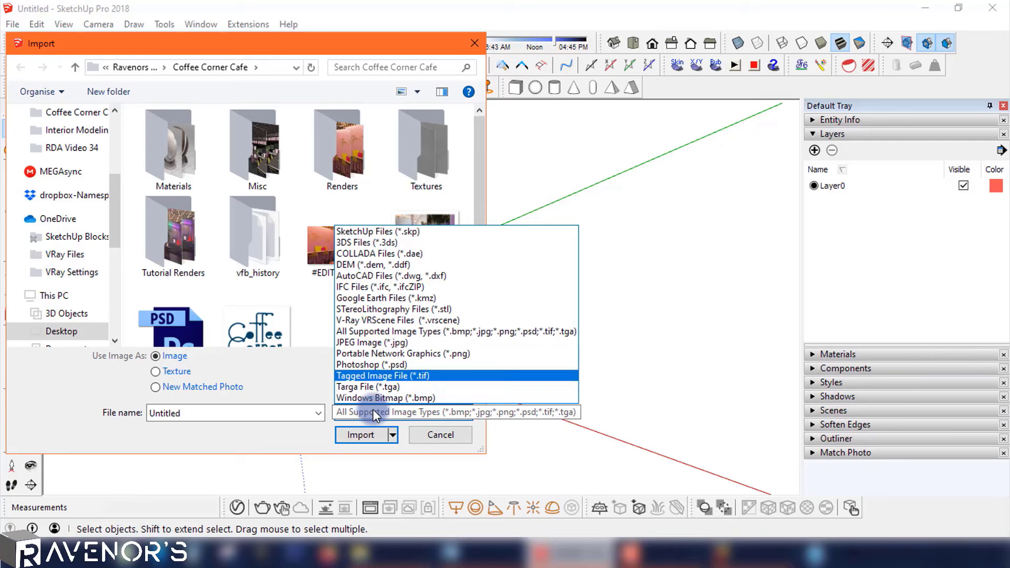
key("Up")
key("Up")
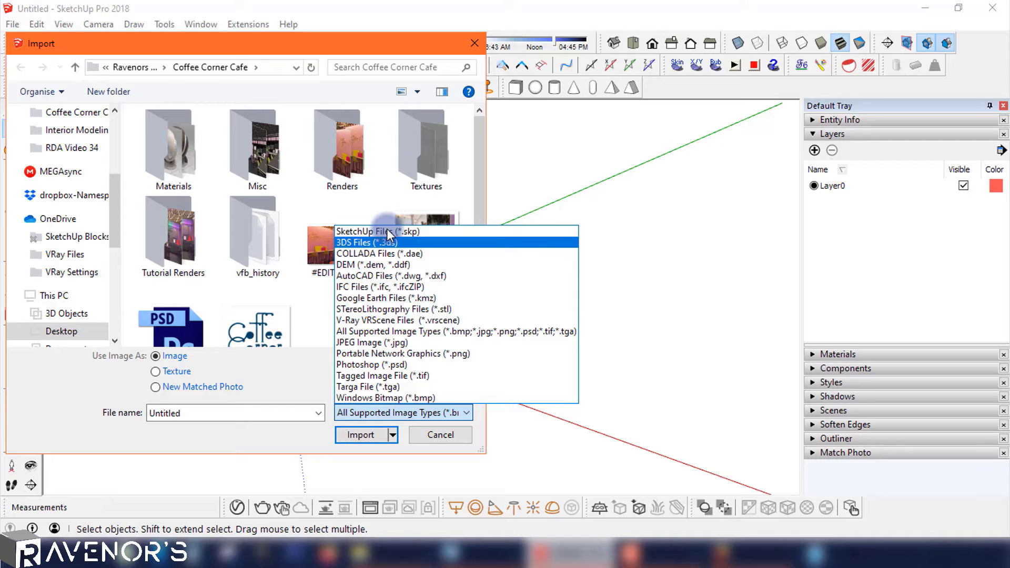
left_click(412, 244)
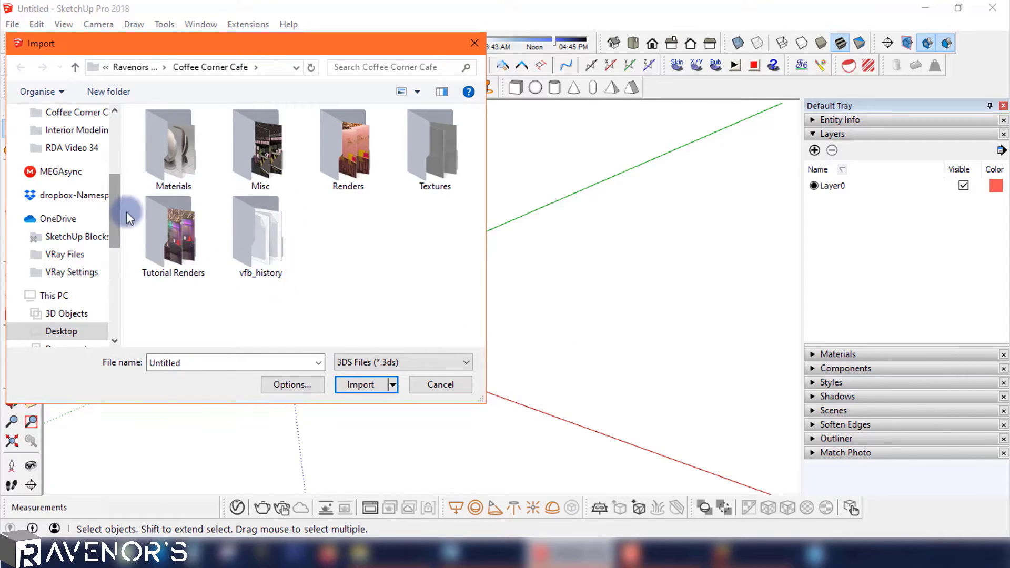
Browse to the ikea daybed folder inside Downloads, Objects to Convert, and select IKEA_meldal_01.3ds for the import.
left_click_drag(122, 209, 122, 131)
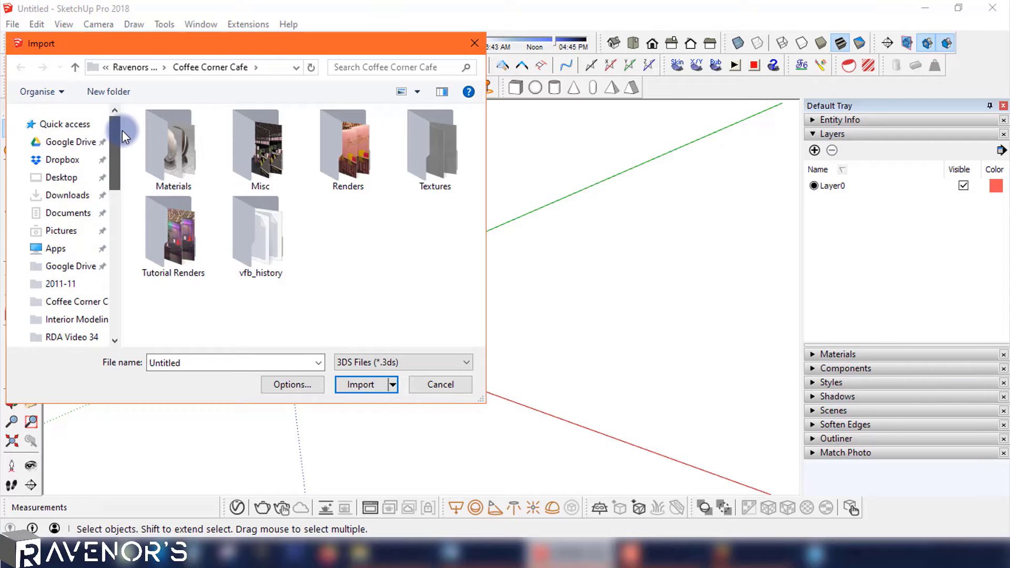
left_click(58, 195)
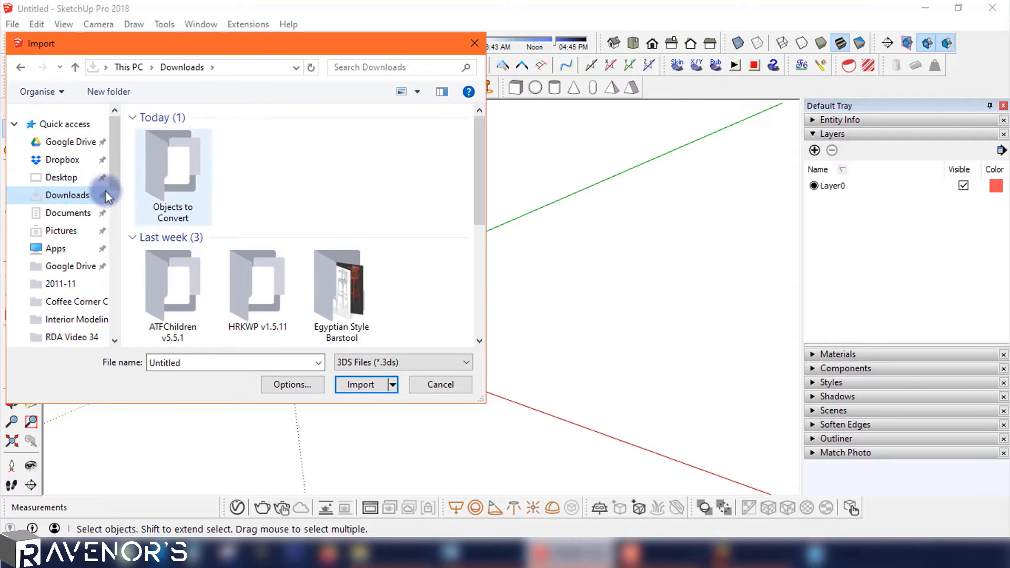
double_click(186, 187)
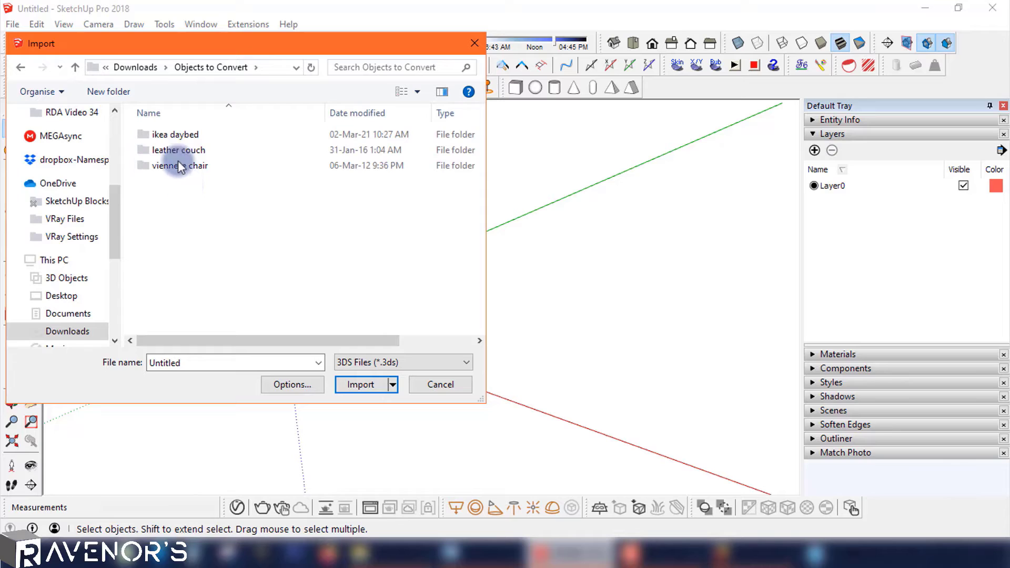
double_click(169, 135)
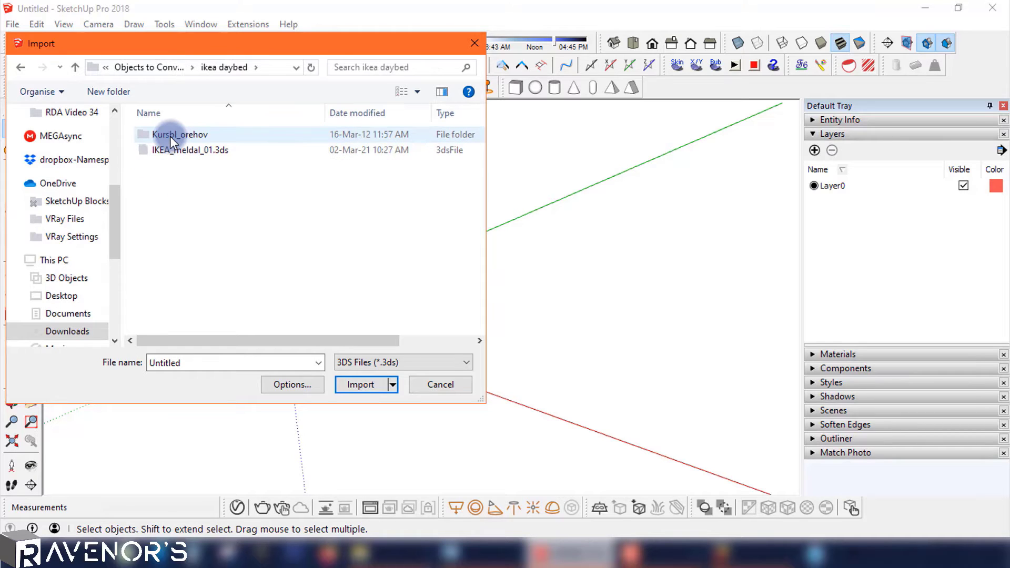
left_click(174, 150)
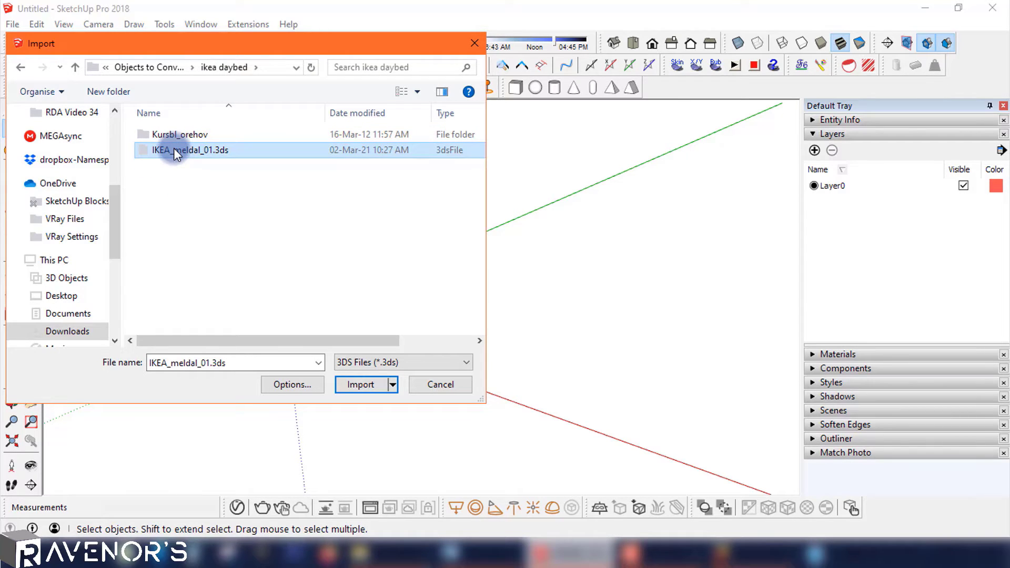
Import IKEA_meldal_01.3ds with Merge coplanar faces enabled and the scale set to Model Units.
left_click(290, 384)
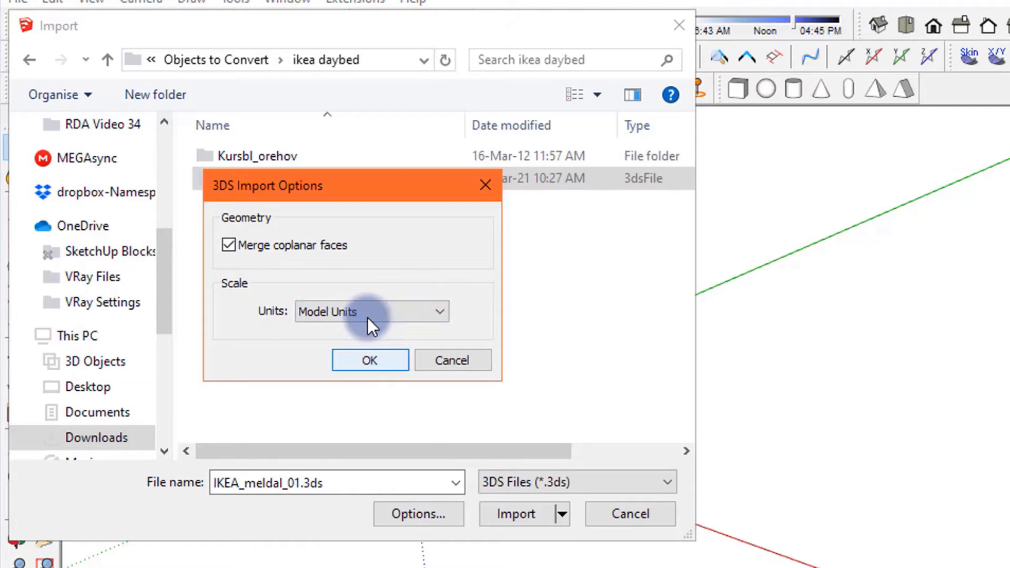
left_click(371, 359)
left_click(526, 513)
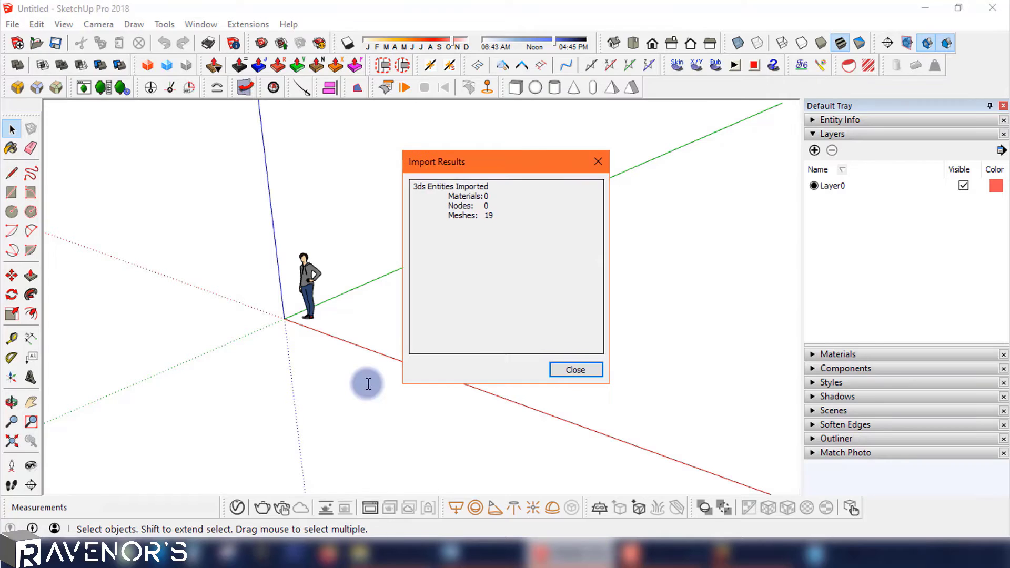
left_click(563, 370)
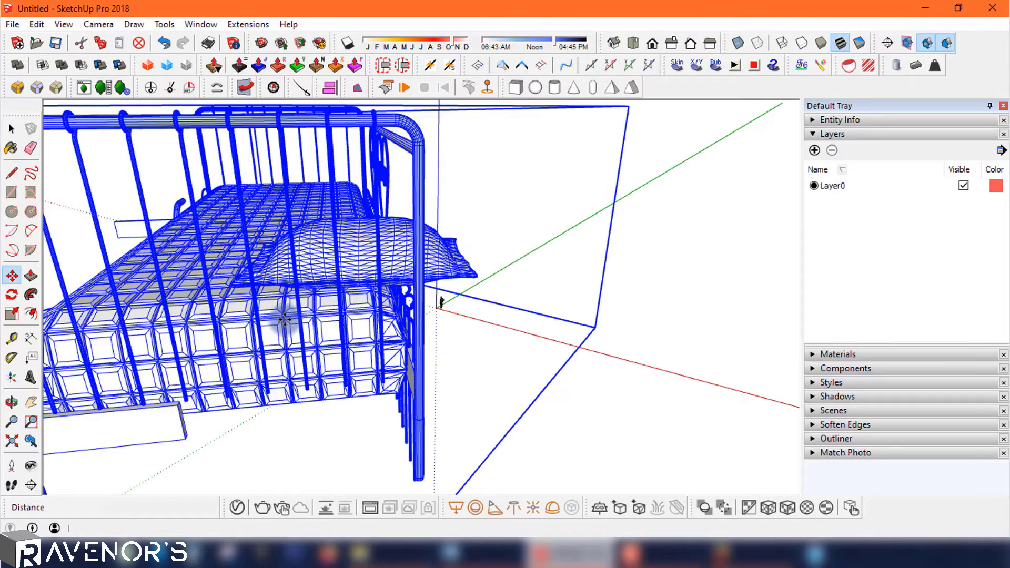
Open the imported daybed for editing and select the misplaced curved front rail.
scroll(254, 358, "down", 3)
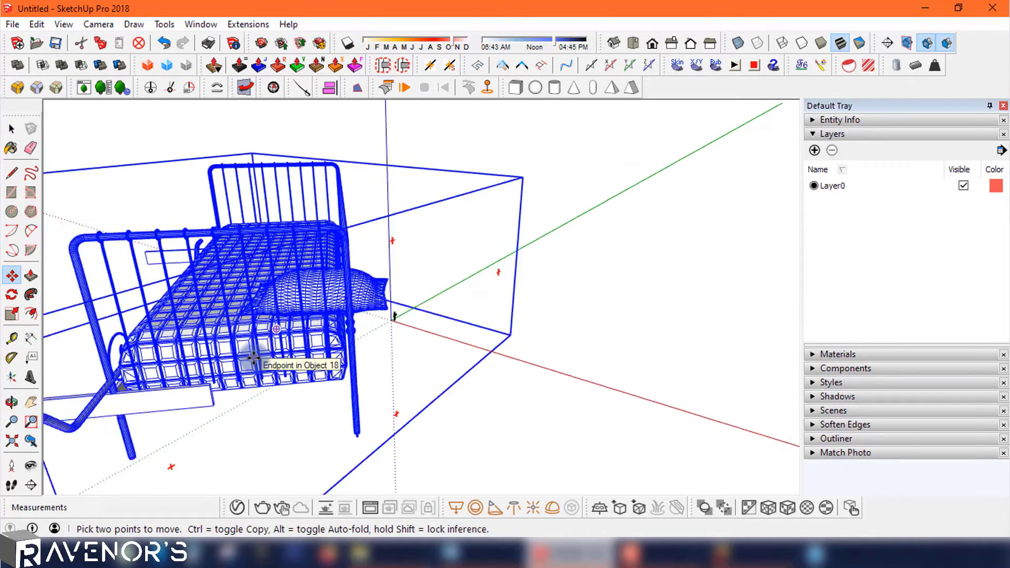
middle_click_drag(254, 357, 419, 288)
left_click(10, 128)
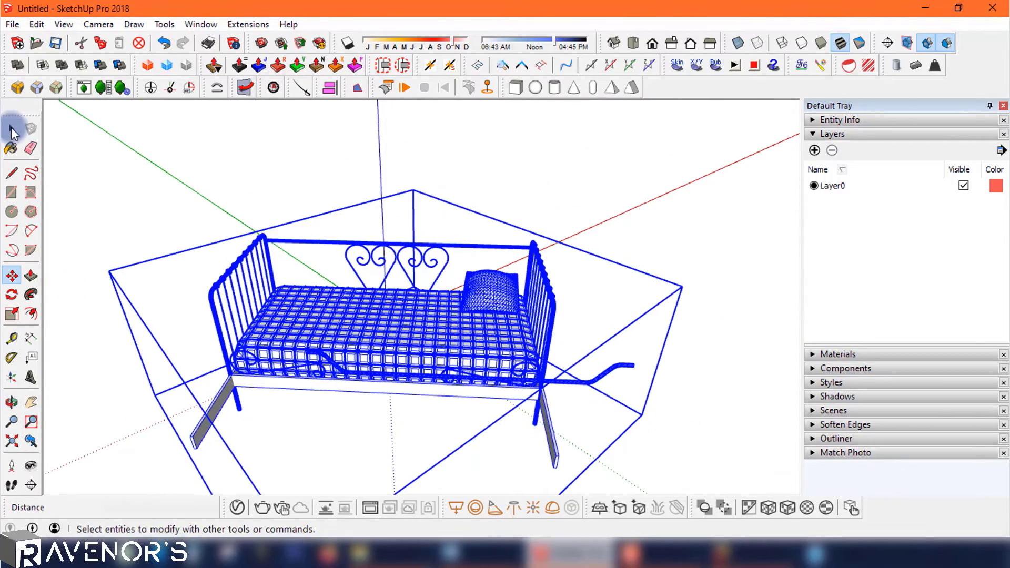
double_click(364, 314)
double_click(590, 384)
key("Escape")
scroll(611, 379, "up", 2)
key("m")
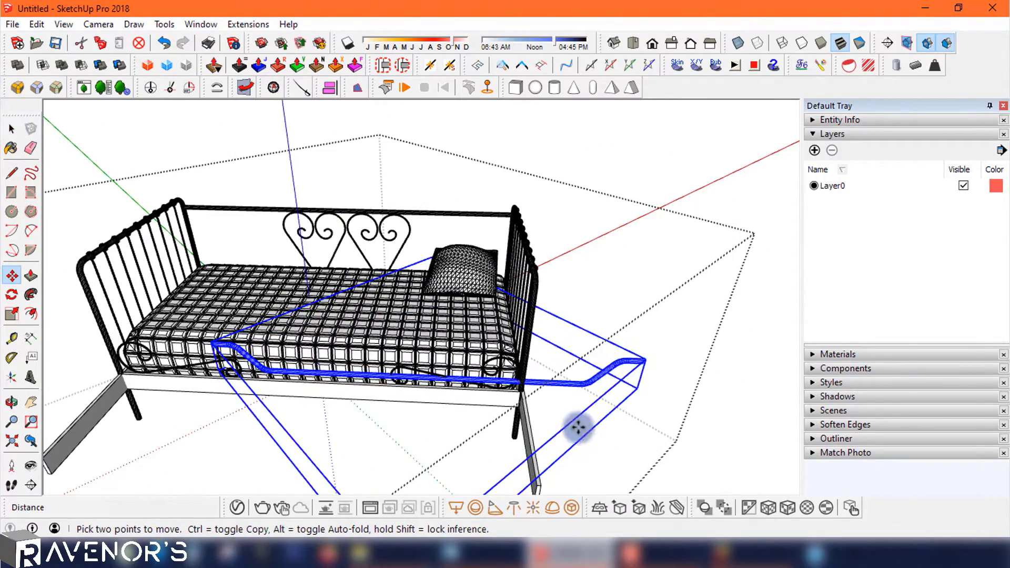
left_click(645, 447)
left_click(627, 338)
key("space")
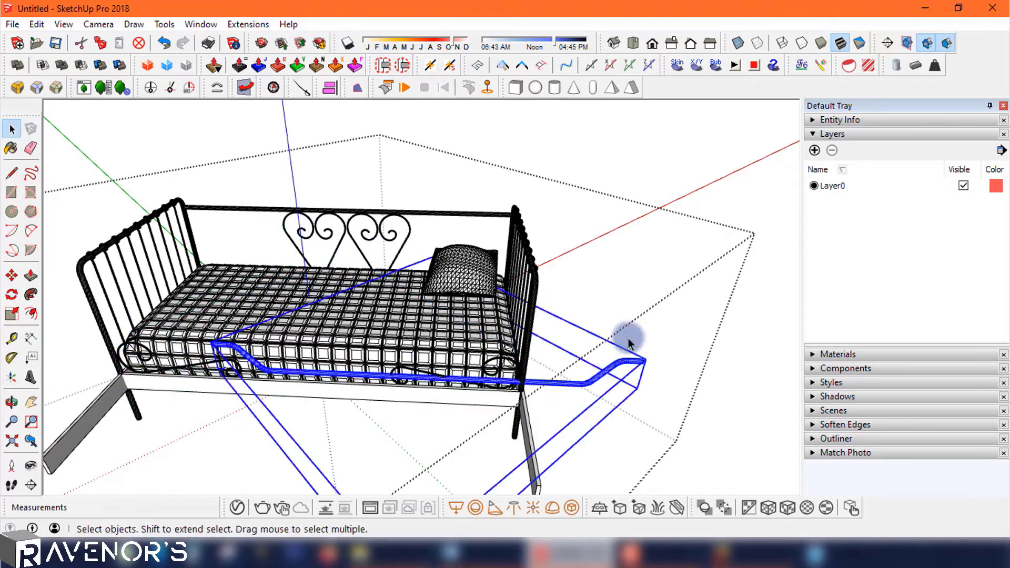
Move the curved front rail along the red axis so it spans between the two bed ends.
middle_click_drag(627, 339, 598, 324)
scroll(596, 324, "down", 3)
middle_click_drag(458, 310, 421, 321)
scroll(336, 329, "up", 4)
middle_click_drag(336, 329, 275, 290)
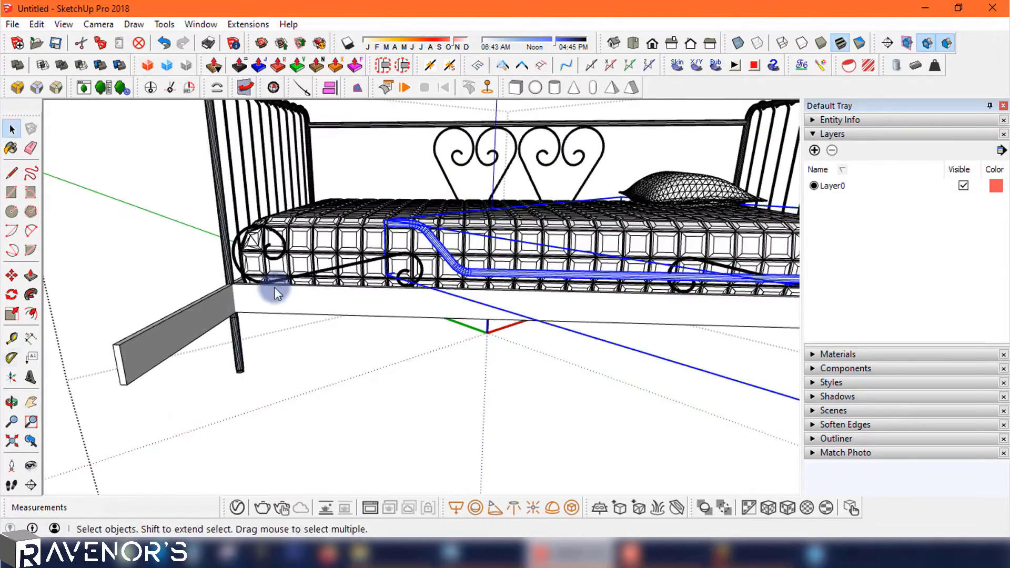
key("a")
scroll(235, 311, "up", 1)
left_click(321, 358)
scroll(331, 366, "down", 4)
middle_click_drag(473, 361, 625, 384)
scroll(528, 372, "up", 4)
key("m")
left_click(422, 361)
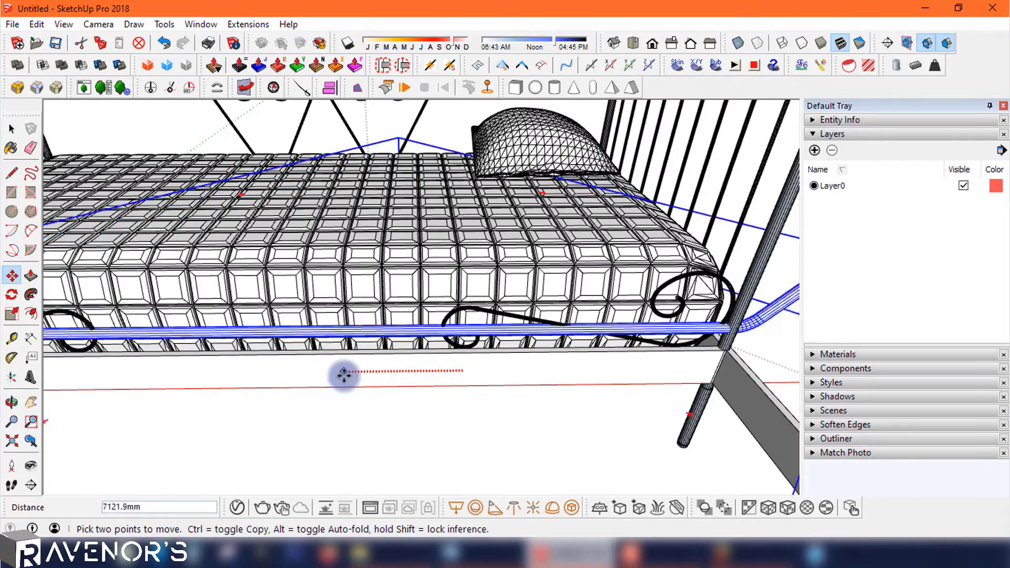
scroll(385, 363, "down", 4)
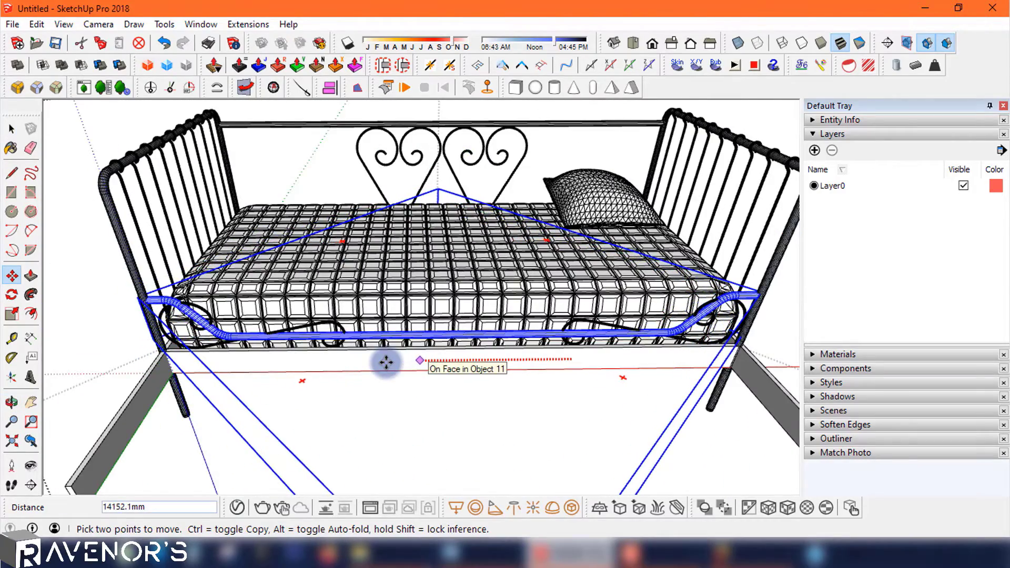
middle_click_drag(386, 363, 521, 356)
scroll(521, 356, "up", 3)
key("space")
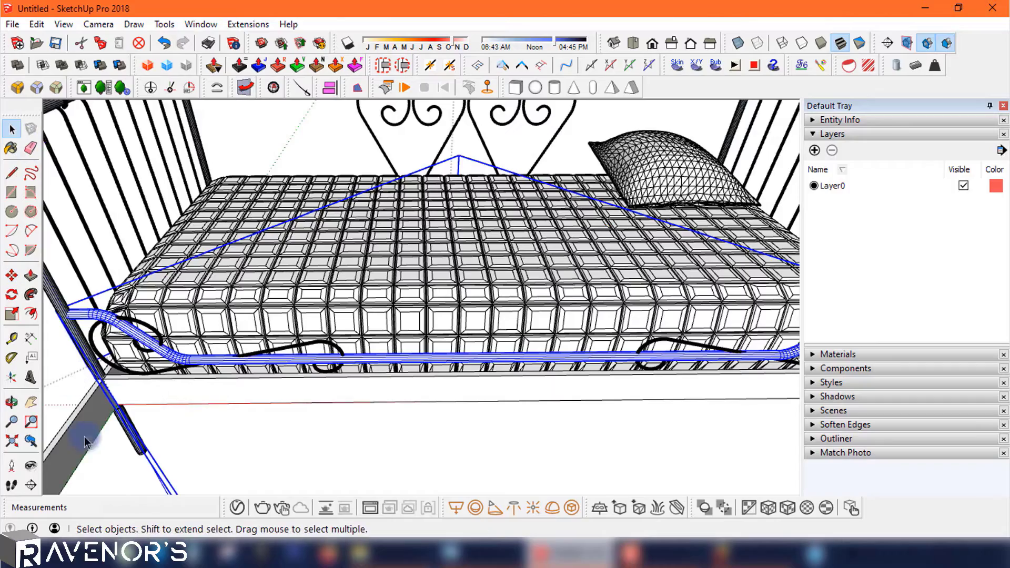
Select both protruding end boards and move them along the green axis into line under the mattress.
left_click(85, 442)
scroll(295, 359, "down", 3)
left_click(564, 413, "shift")
middle_click_drag(316, 400, 575, 395)
scroll(575, 394, "up", 2)
key("m")
left_click(588, 388)
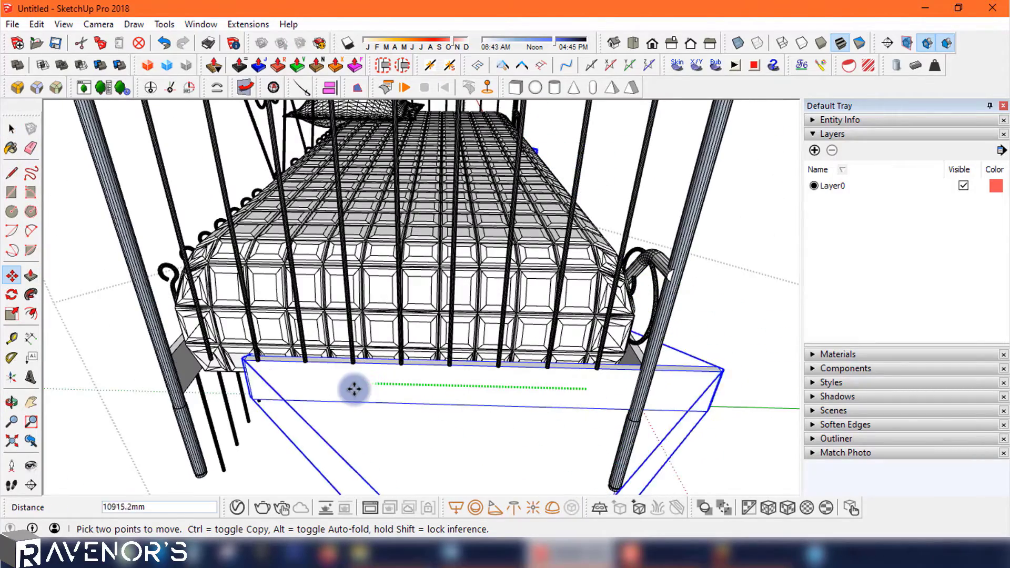
left_click(300, 387)
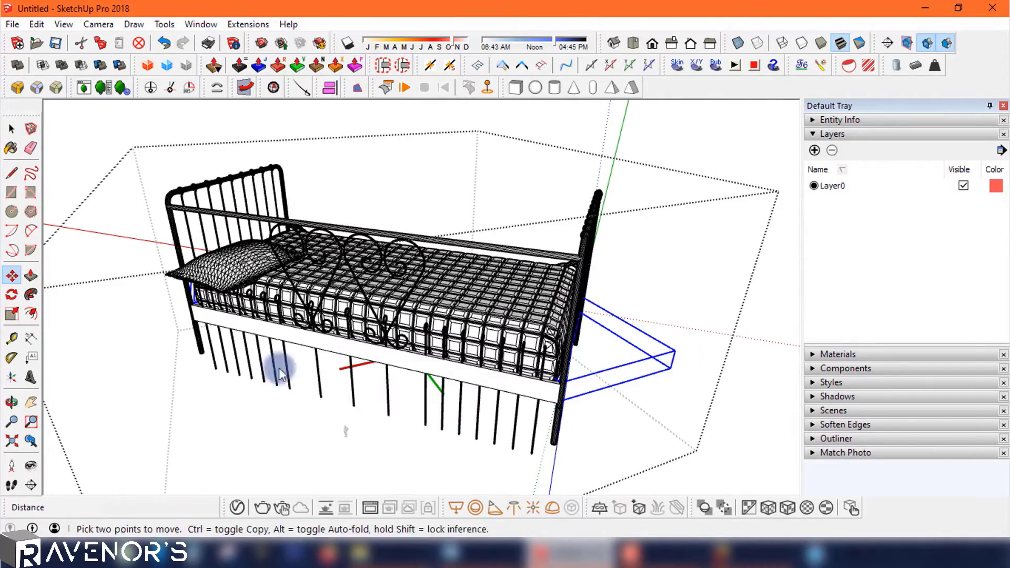
Move the row of loop-topped back bars up so they hang from the daybed's back rail.
left_click(10, 146)
left_click(11, 128)
middle_click_drag(79, 242, 159, 200)
left_click(512, 370)
scroll(512, 370, "up", 3)
middle_click_drag(512, 370, 242, 391)
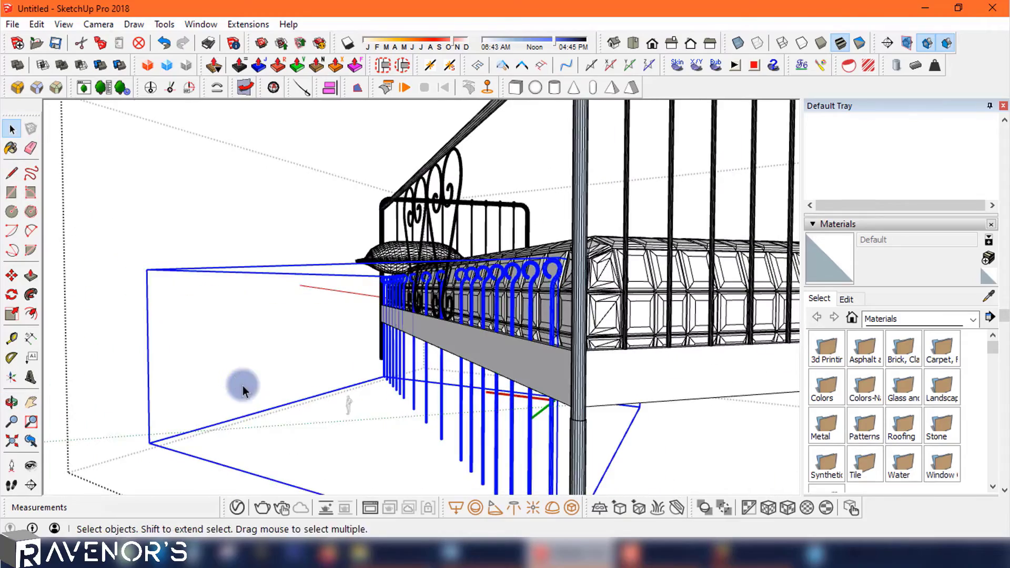
left_click(15, 274)
left_click(564, 376)
middle_click_drag(564, 284, 589, 371)
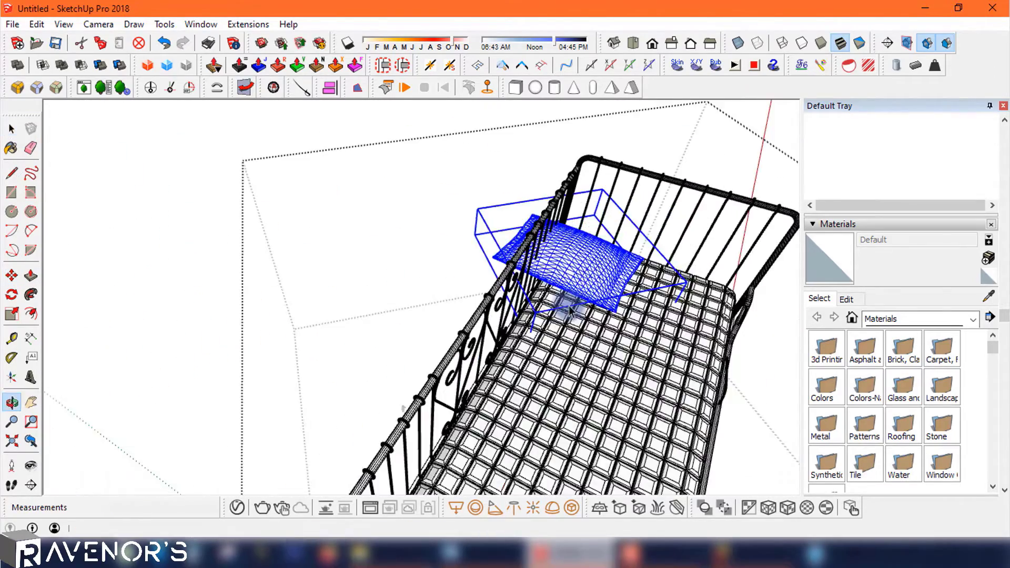
Move the pillow away from the back rail so it rests fully on the mattress.
left_click(10, 275)
left_click(600, 266)
left_click(668, 289)
middle_click_drag(668, 289, 211, 200)
left_click(11, 126)
Soften the edges of all daybed parts at 52.9 degrees with Smooth normals and Soften coplanar on, and decline updating the component axes.
scroll(507, 305, "down", 1)
middle_click_drag(507, 305, 480, 301, "shift")
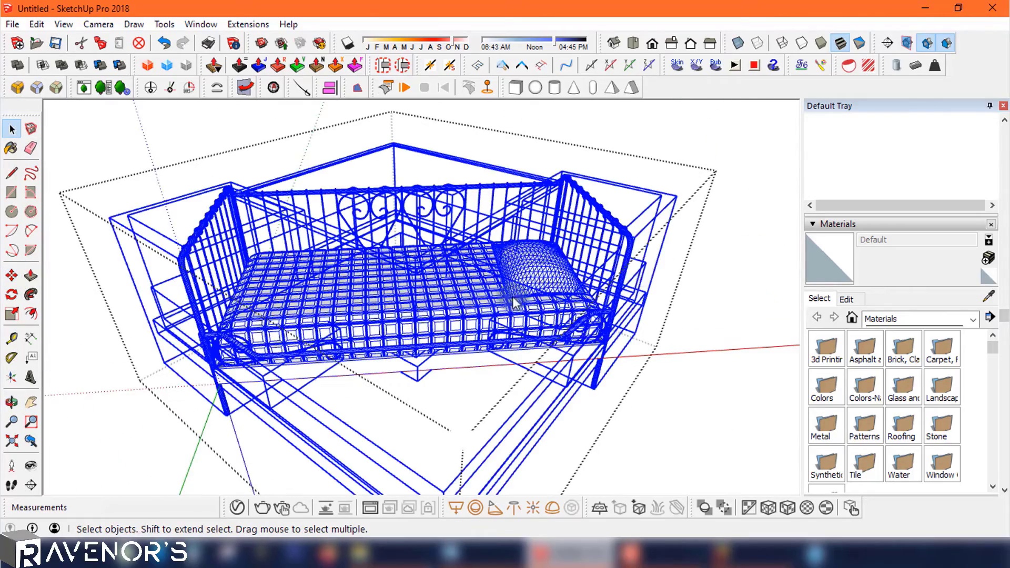
left_click(836, 223)
left_click(846, 218)
left_click(814, 301)
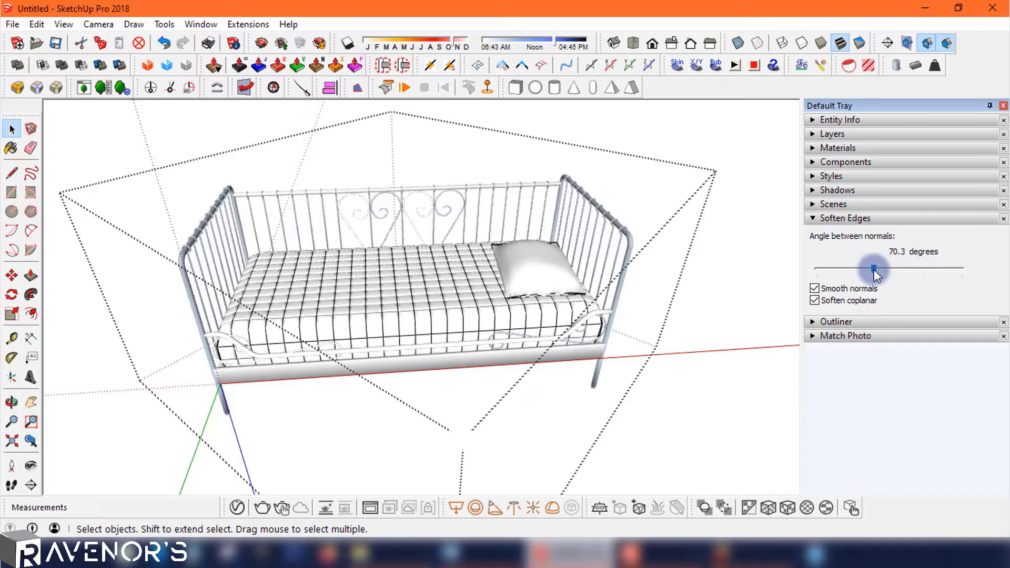
mouse_move(649, 326)
middle_mouse_down()
mouse_move(561, 353)
mouse_move(645, 321)
middle_mouse_up()
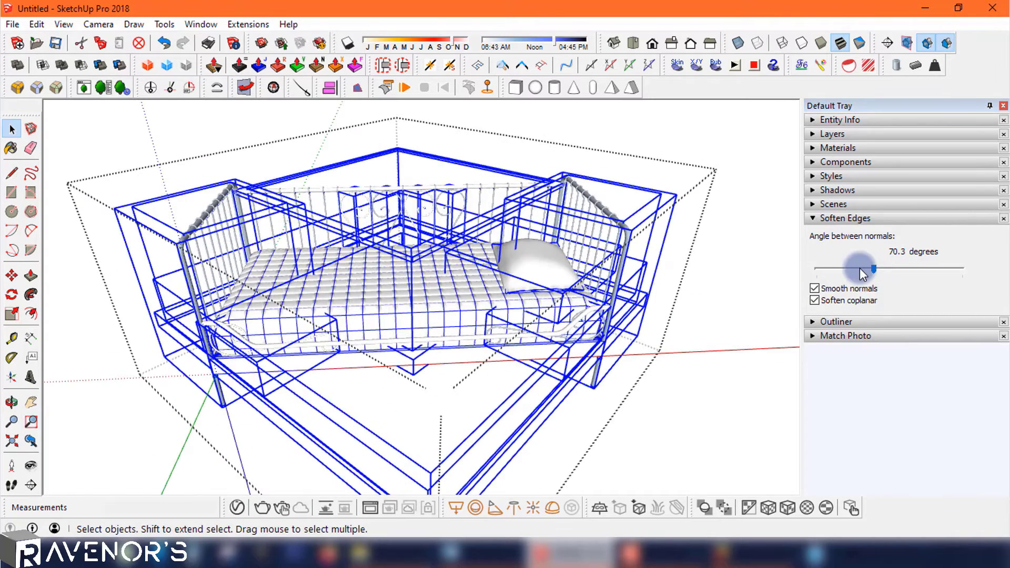
left_click(860, 268)
left_click(741, 368)
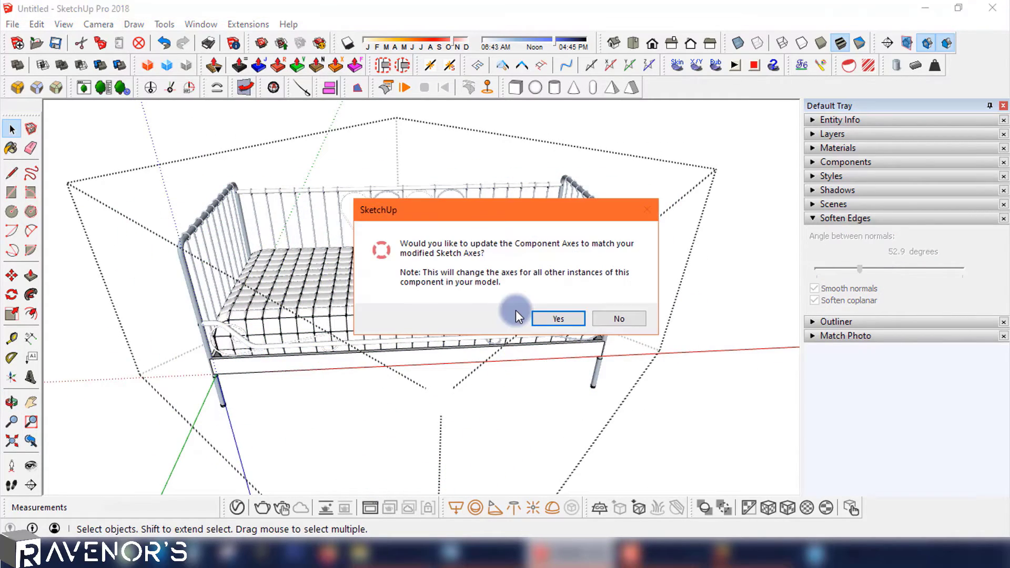
left_click(620, 319)
Reverse the faces of the bed end beside the pillow and of the adjoining front scroll ornament.
middle_click_drag(647, 344, 538, 334)
scroll(520, 296, "up", 3)
scroll(538, 333, "down", 1)
triple_click(711, 261)
right_click(712, 261)
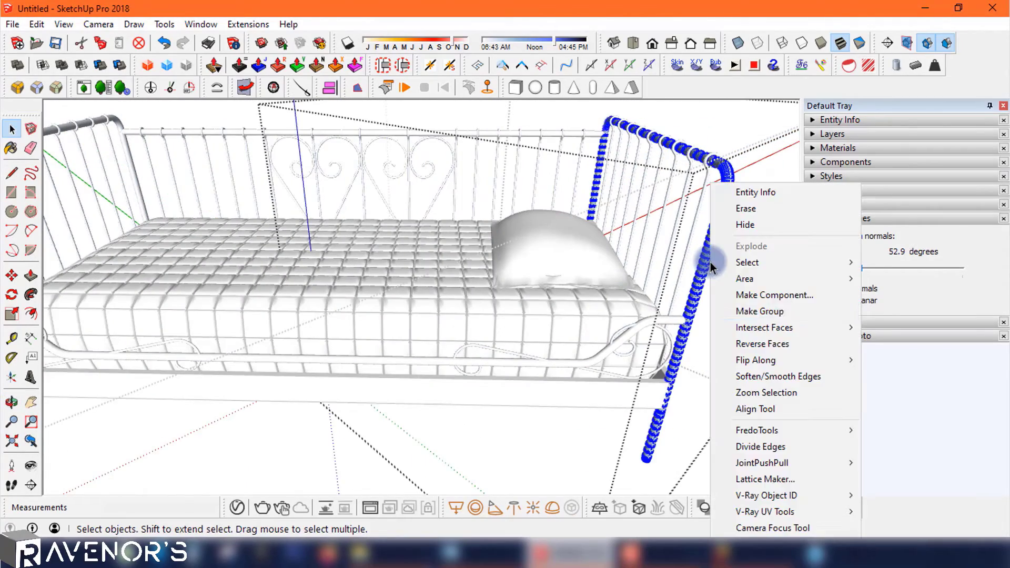
left_click(735, 343)
left_click(661, 366)
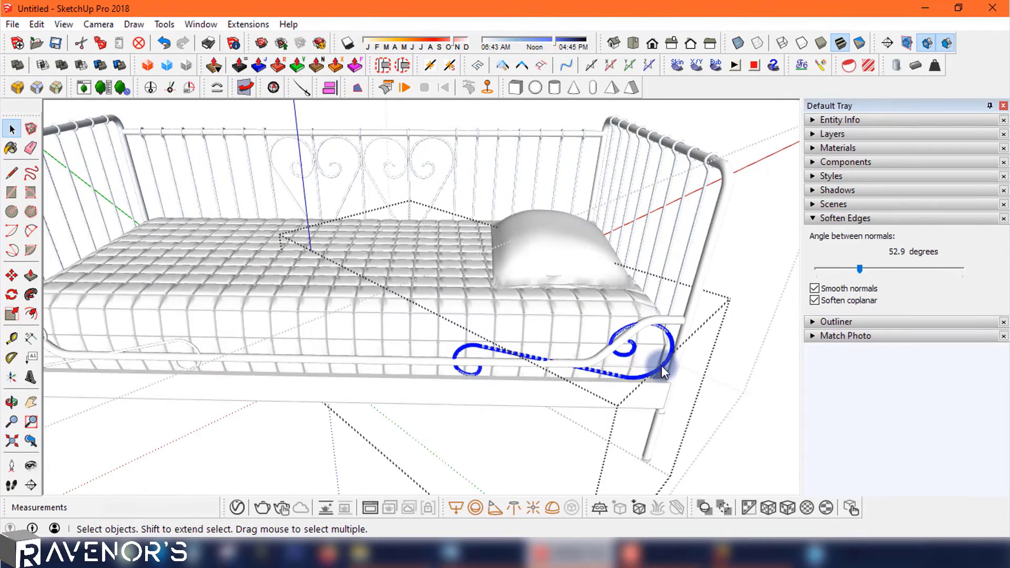
right_click(662, 366)
left_click(729, 172)
Reverse the faces of the bed end opposite the pillow and close the daybed for editing.
middle_click_drag(733, 361, 102, 309)
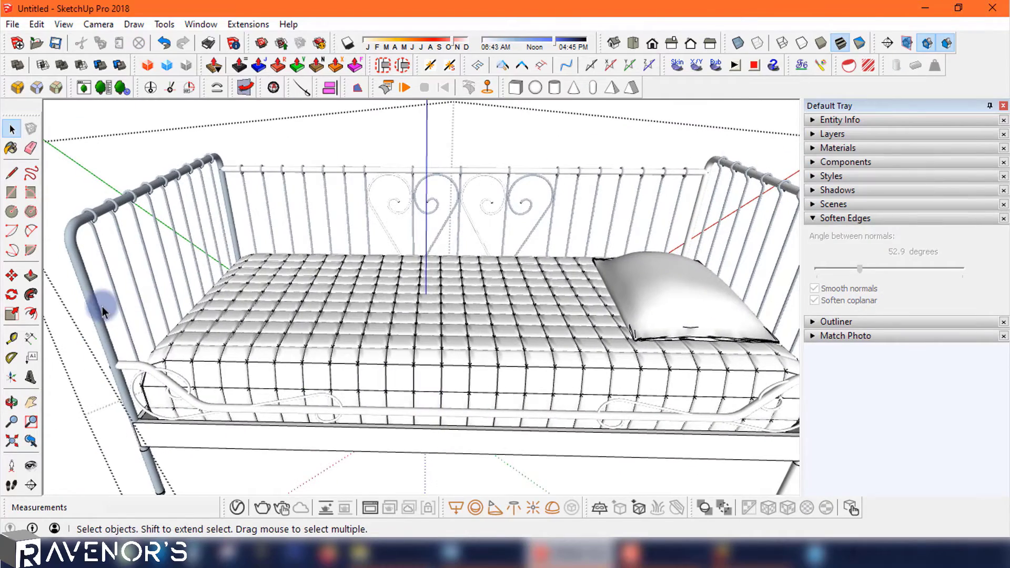
left_click(94, 303)
right_click(92, 303)
left_click(131, 343)
left_click(500, 136)
scroll(480, 316, "down", 3)
left_click(563, 181)
Scale the whole daybed uniformly by a factor of 0.1.
middle_click_drag(542, 358, 521, 271)
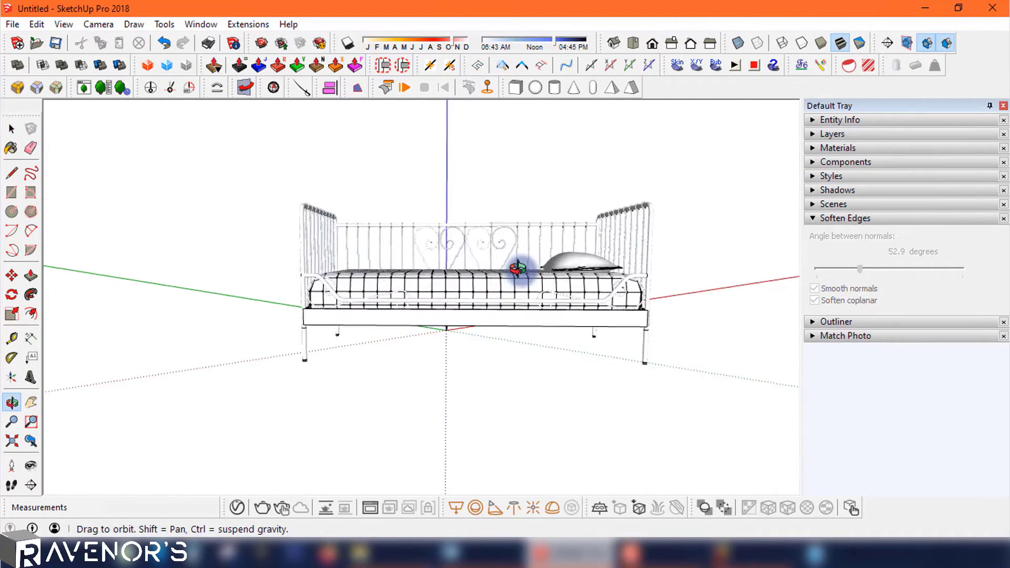
middle_click_drag(685, 263, 356, 334)
left_click(356, 334)
key("s")
middle_click_drag(263, 205, 251, 248)
left_click(157, 207)
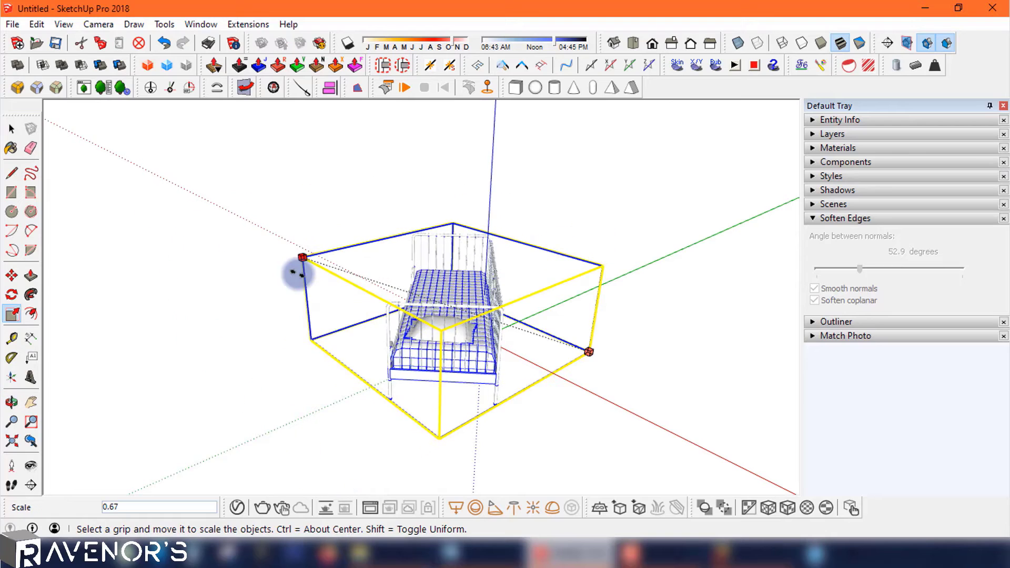
type("0.1")
key("Return")
Scale the daybed uniformly again by a factor of 0.5.
scroll(548, 345, "up", 1)
scroll(549, 346, "up", 7)
left_click(665, 260)
type("0.5")
key("Return")
Move the daybed by its lower corner to the origin beside the human figure, compare their sizes and deselect it.
key("m")
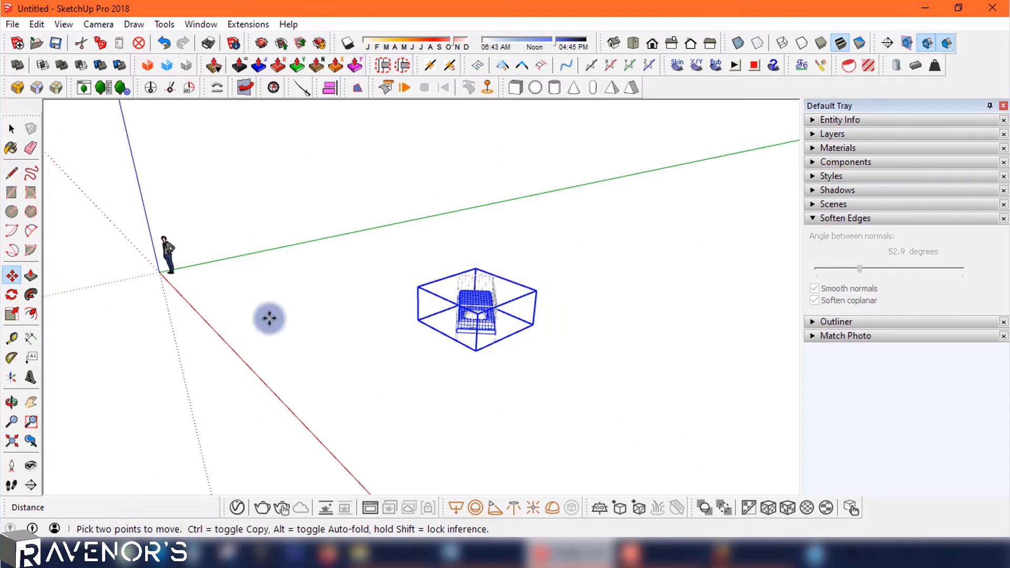
left_click(476, 353)
middle_click_drag(166, 289, 261, 322)
scroll(321, 352, "up", 5)
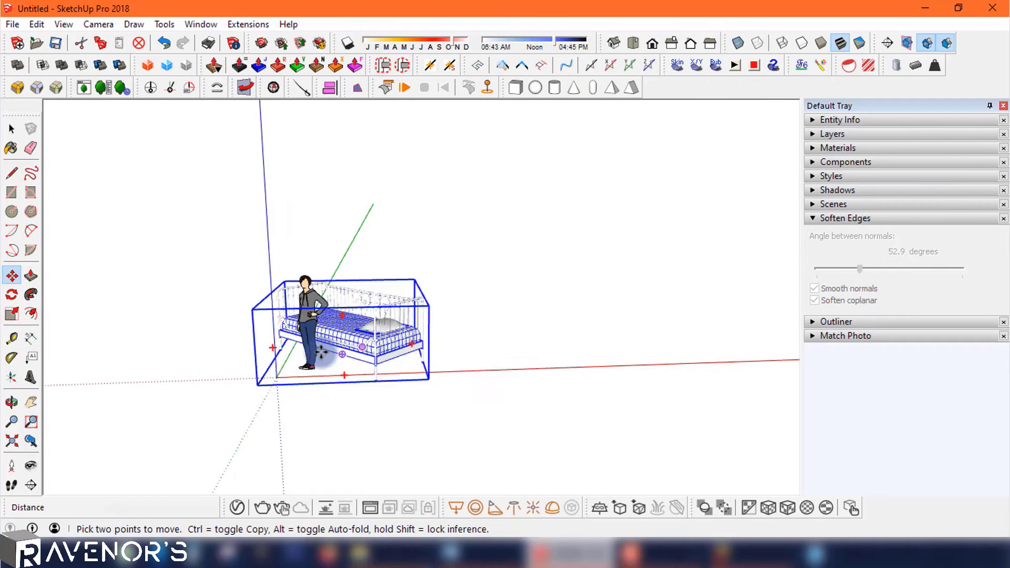
scroll(321, 351, "up", 3)
middle_click_drag(326, 349, 544, 368)
scroll(493, 302, "down", 3)
key("space")
left_click(210, 162)
Switch to File Explorer and open the leather couch folder inside Objects to Convert.
left_click(18, 25)
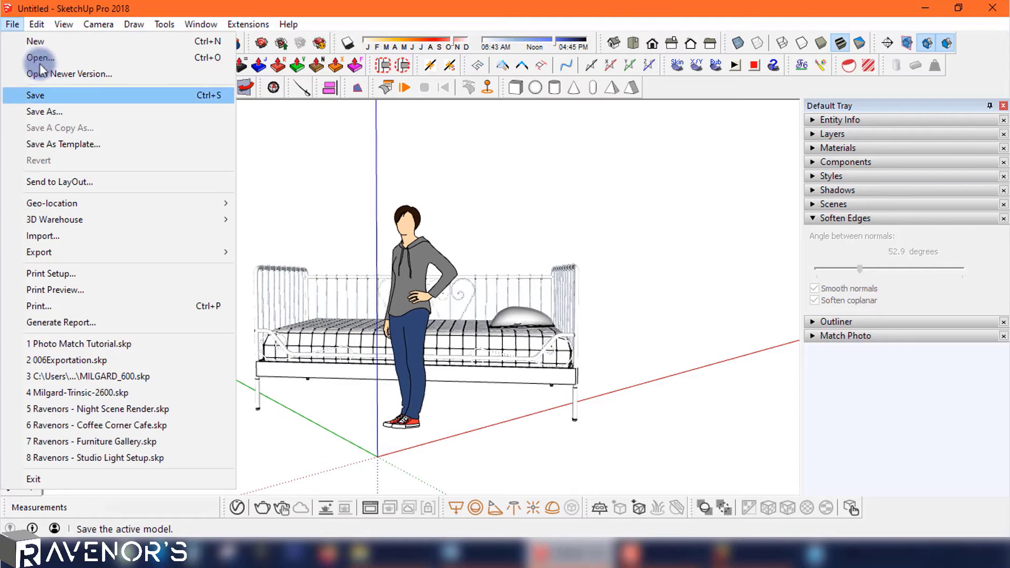
left_click(148, 128)
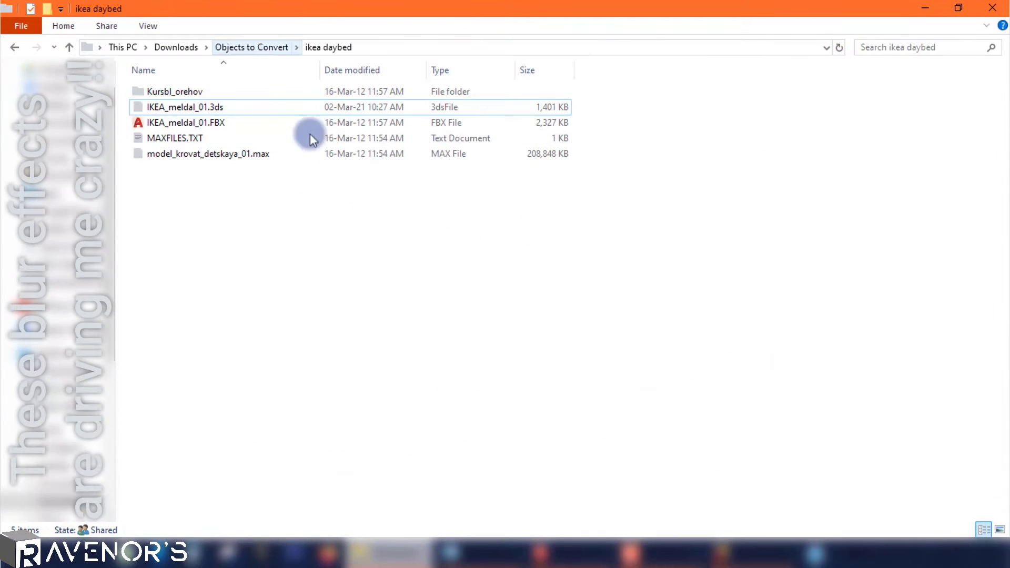
left_click(252, 48)
double_click(172, 109)
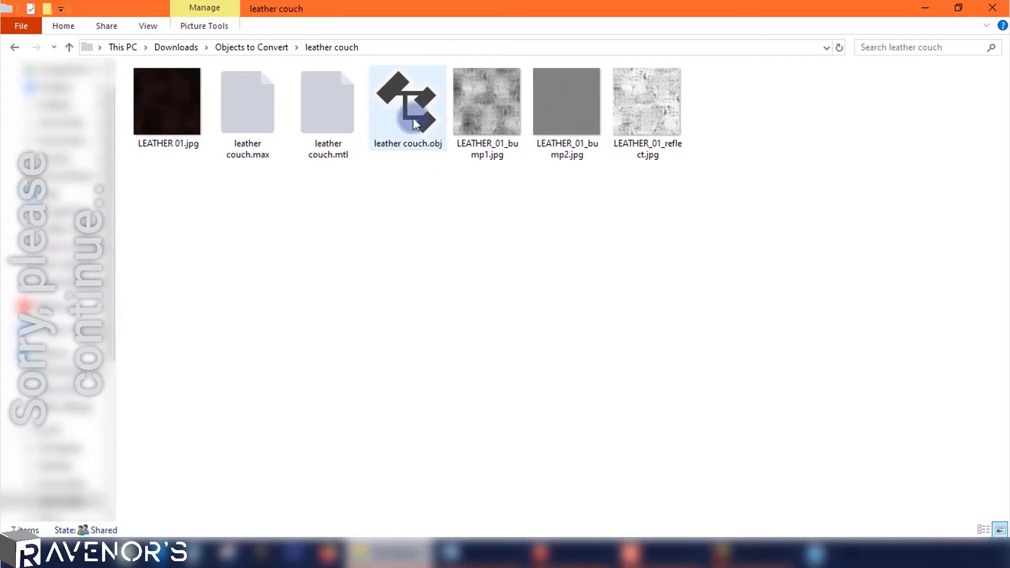
Add leather couch.obj from the leather couch folder to the Spin 3D conversion list.
left_click(382, 104)
left_click(261, 115)
left_click(412, 127)
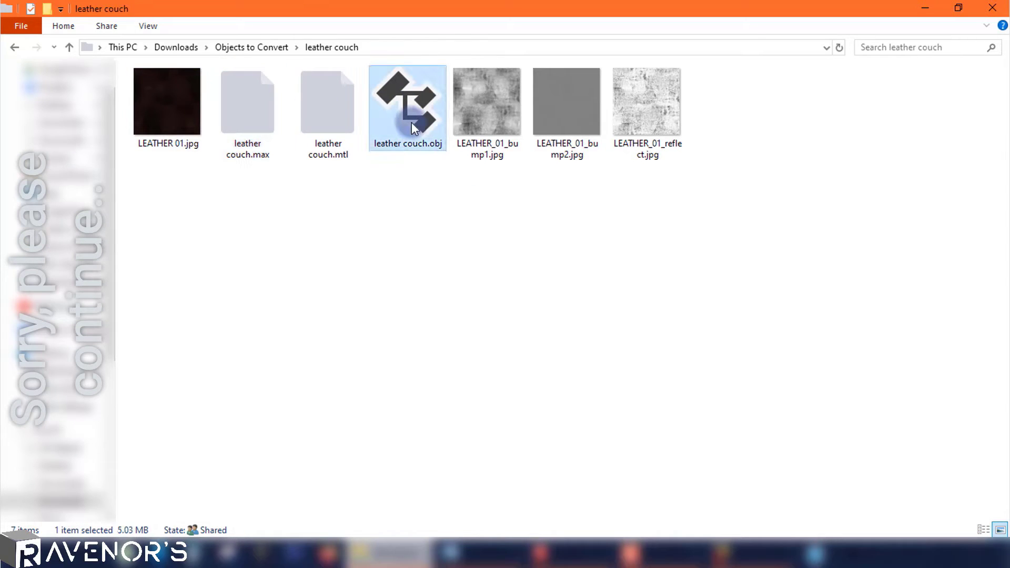
left_click(737, 552)
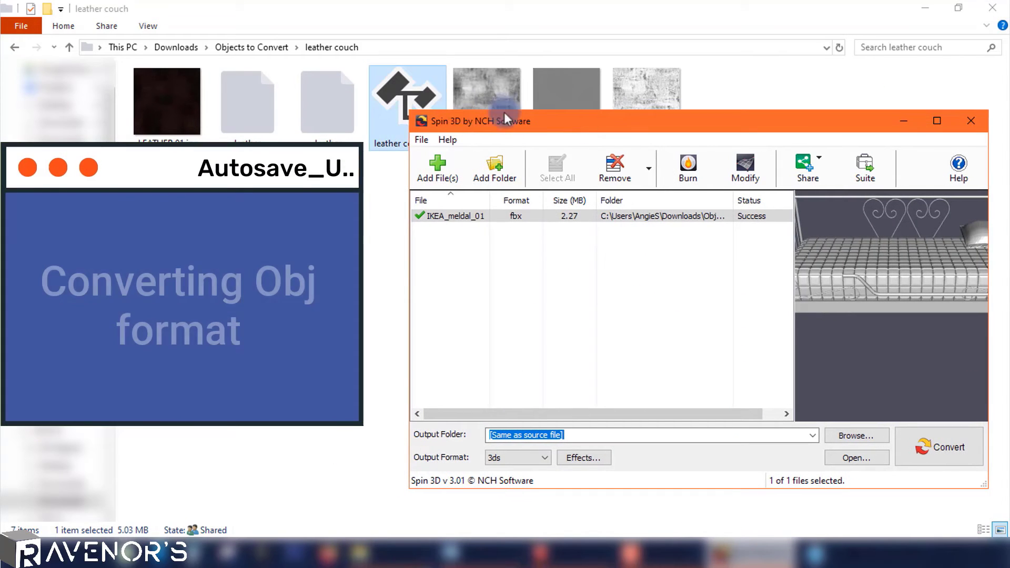
left_click_drag(404, 98, 575, 299)
Remove IKEA_meldal_01 from the conversion list and select the leather couch OBJ to preview it.
left_click(467, 212)
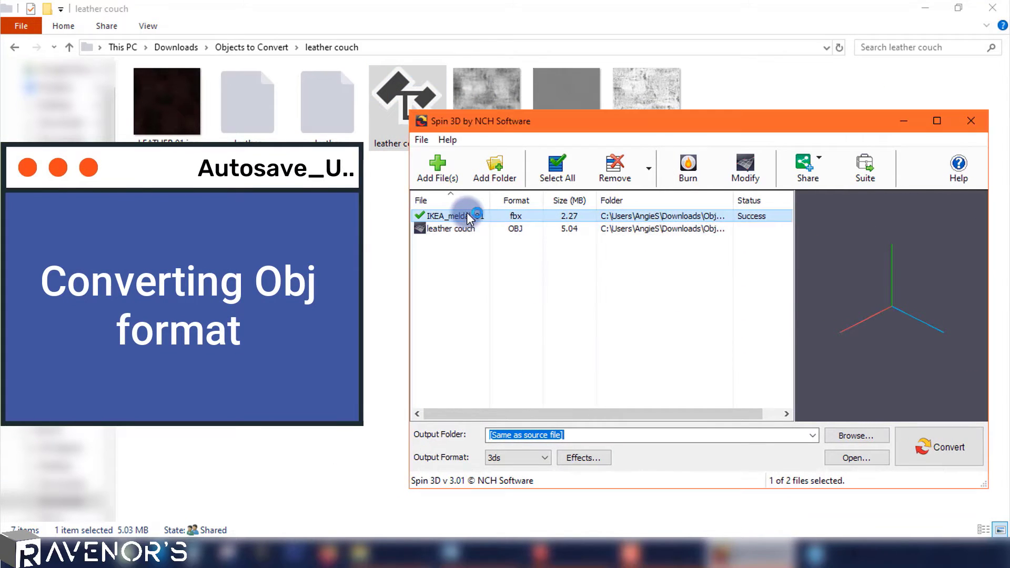
right_click(467, 212)
left_click(511, 276)
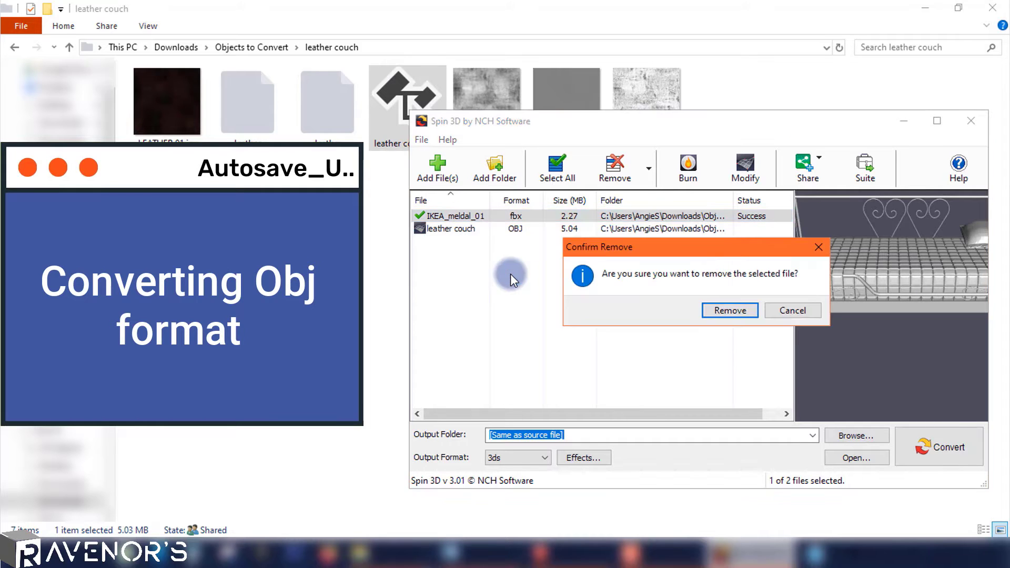
left_click(730, 310)
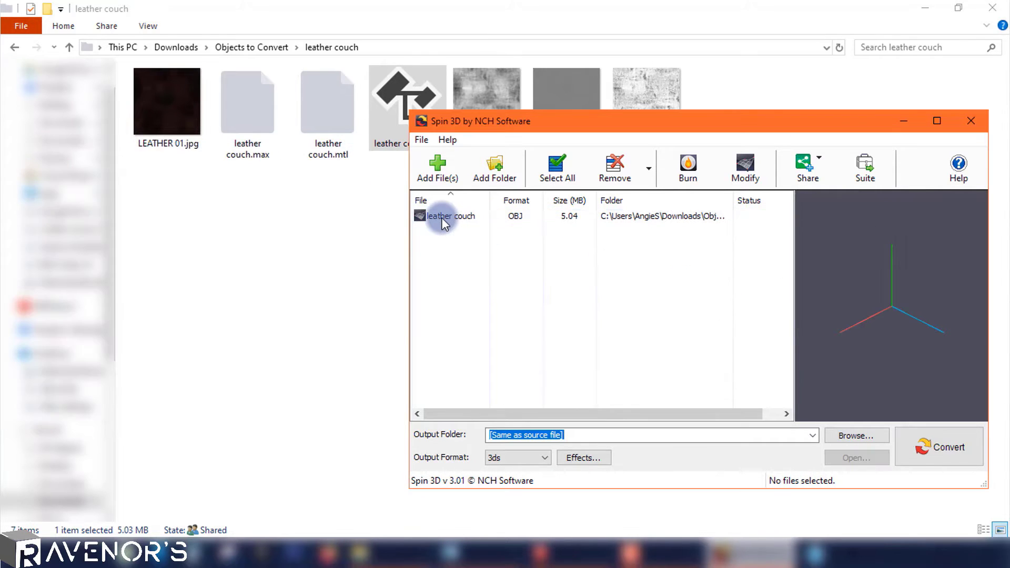
left_click(442, 217)
left_click_drag(735, 119, 485, 61)
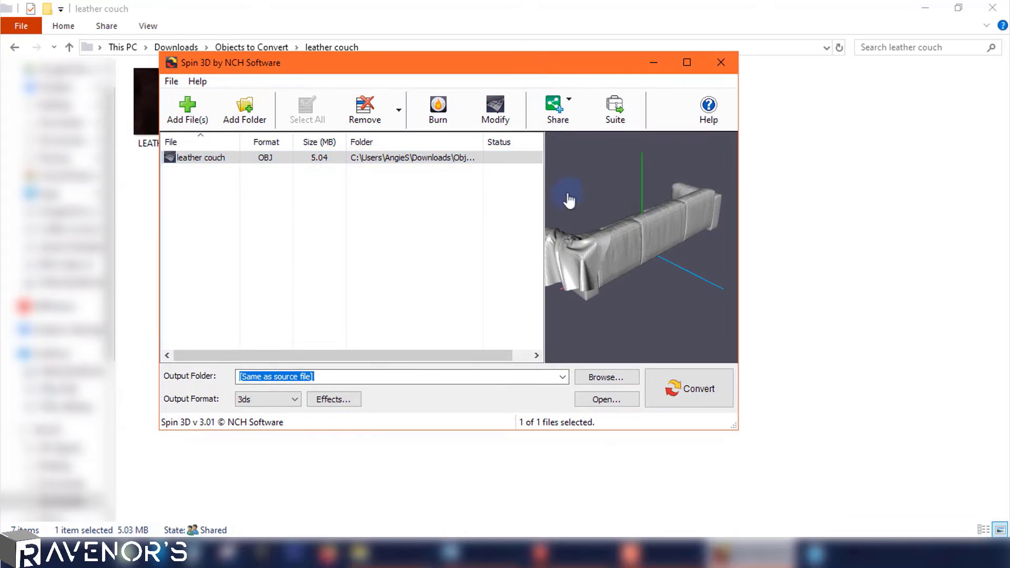
Rotate the leather couch preview to view its front and convert the OBJ to 3ds, saving beside the source file.
left_click_drag(570, 198, 755, 252)
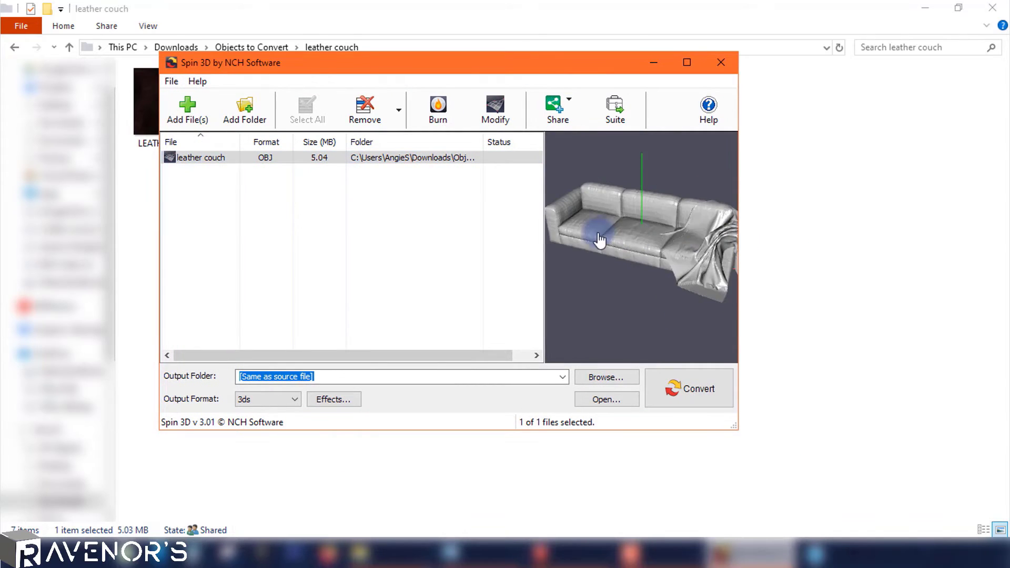
left_click_drag(600, 240, 629, 230)
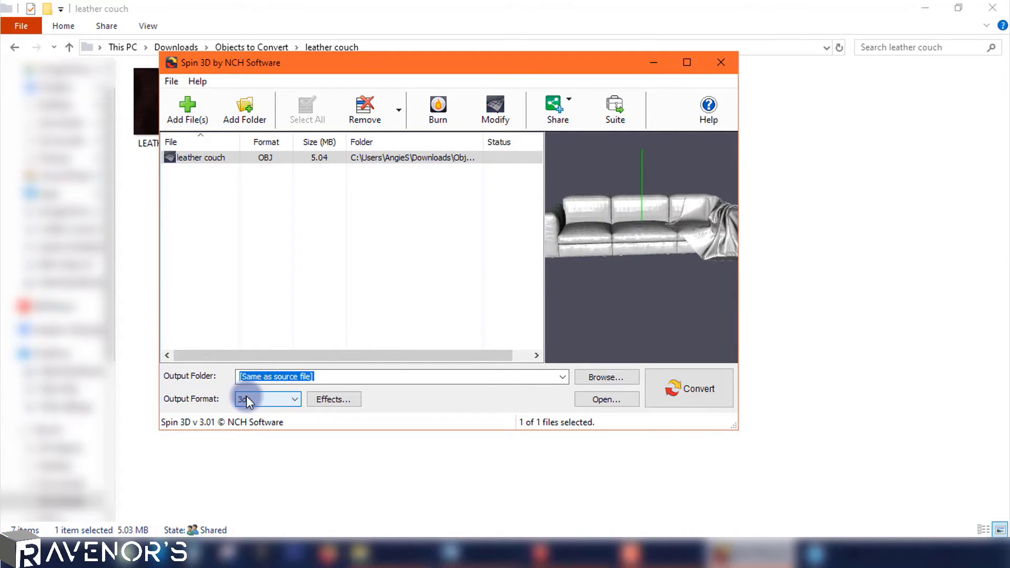
left_click(695, 388)
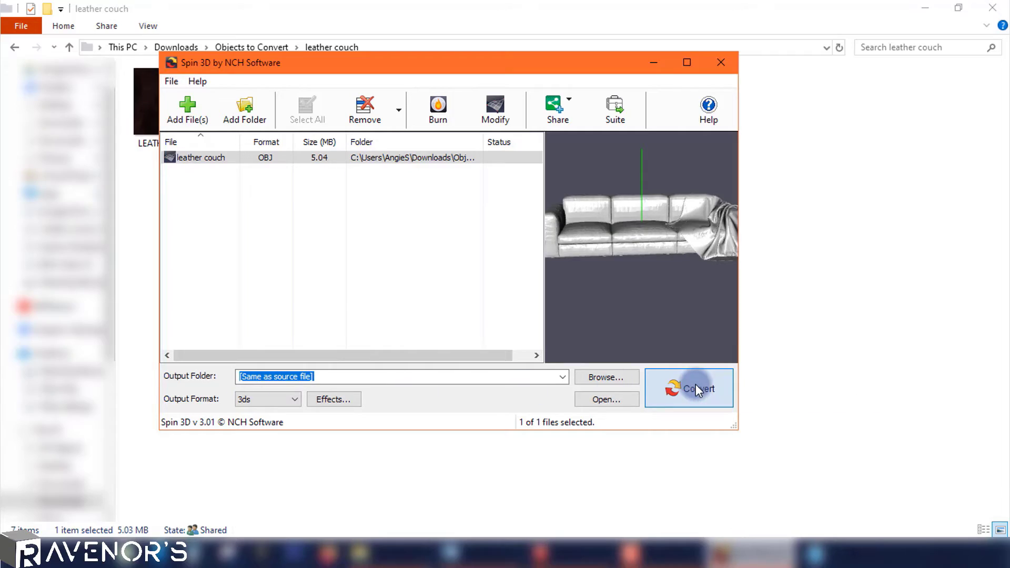
Switch to SketchUp and move the imported leather couch by its lower corner to the origin beside the human figure.
left_click(573, 372)
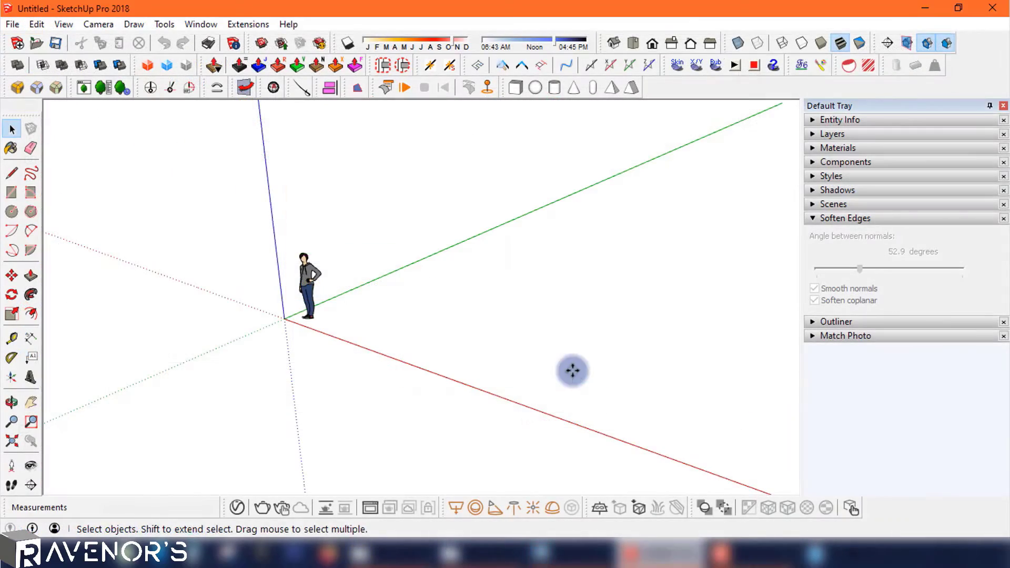
left_click(283, 318)
scroll(283, 319, "up", 6)
middle_click_drag(514, 331, 12, 403)
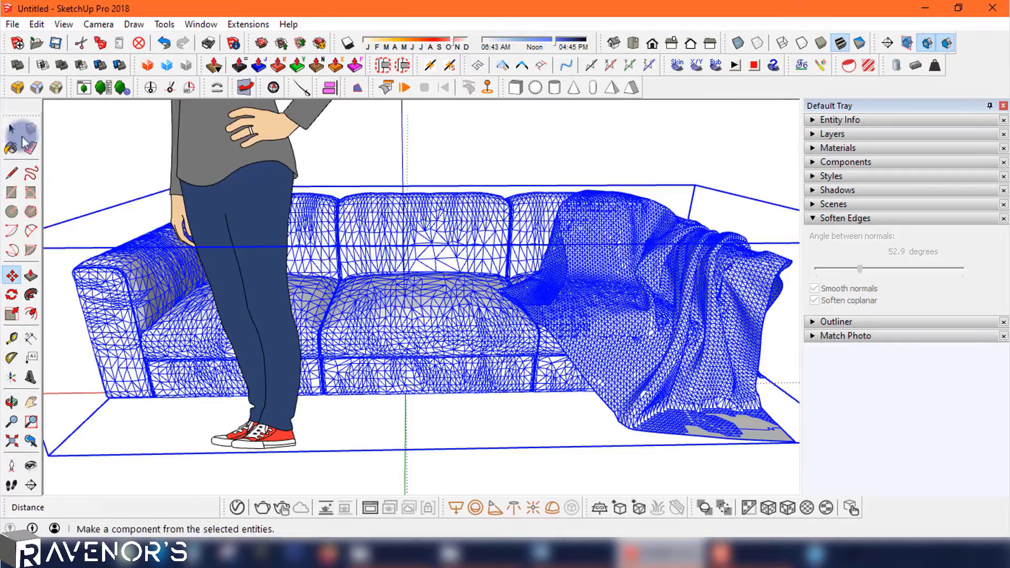
Open the couch for editing, select all its geometry, soften coplanar edges and close the group.
left_click(12, 129)
double_click(393, 261)
key("ctrl+a")
left_click(815, 301)
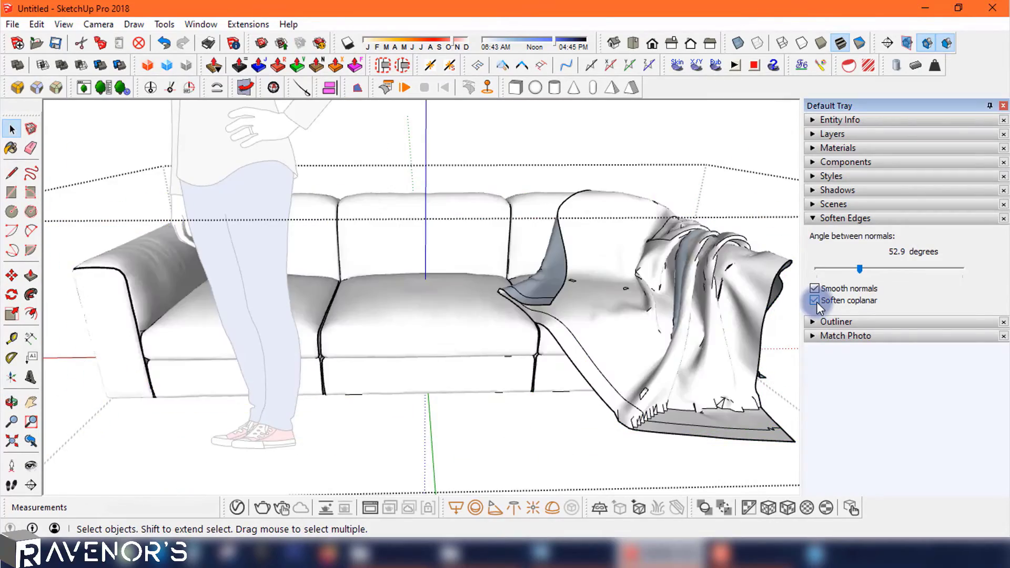
left_click(668, 128)
Try to scale the leather couch uniformly by a factor of 2, compare it with the figure and undo the scaling.
middle_click_drag(667, 128, 721, 174)
left_click(503, 333)
key("s")
left_click(647, 265)
type("2")
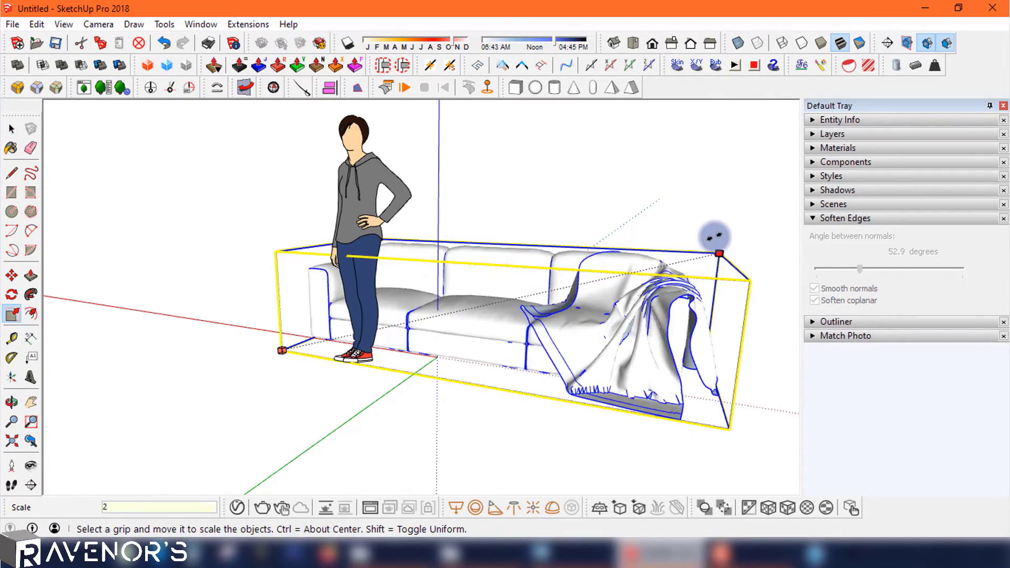
key("Return")
middle_click_drag(715, 237, 450, 354)
scroll(514, 321, "down", 2)
key("ctrl+z")
Try a uniform scale factor of 1.5 on the leather couch and undo it.
scroll(450, 354, "up", 3)
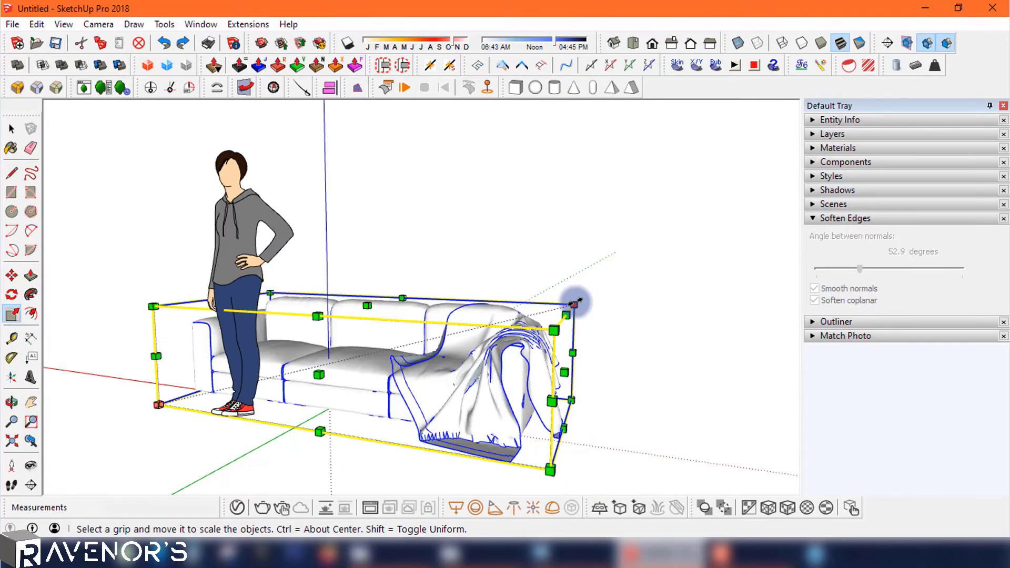
left_click_drag(575, 303, 708, 276)
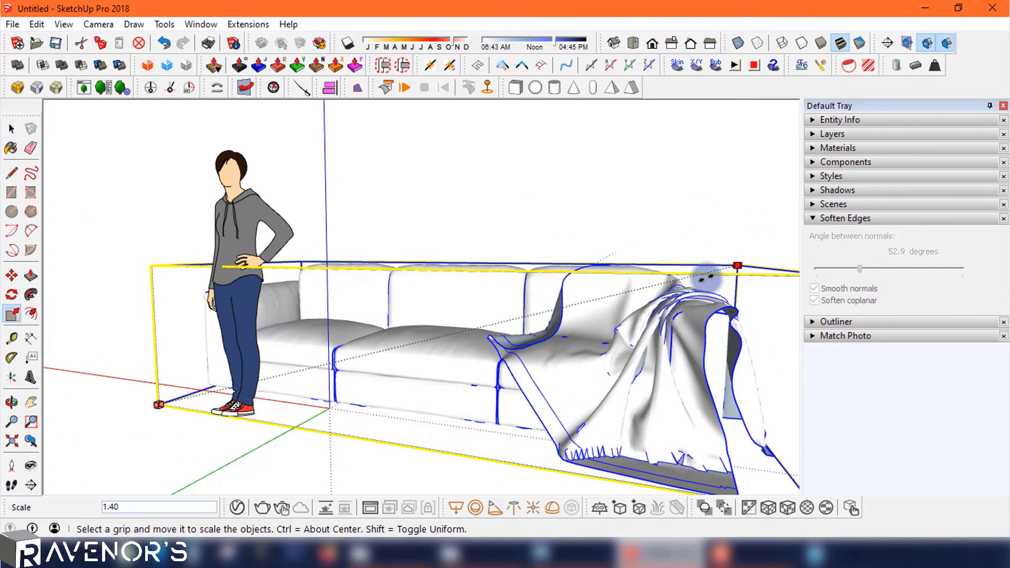
type("1.5")
key("Return")
middle_click_drag(707, 278, 456, 402)
key("ctrl+z")
Scale the leather couch uniformly by 1.2 from its upper corner and deselect it.
left_click_drag(488, 277, 539, 258)
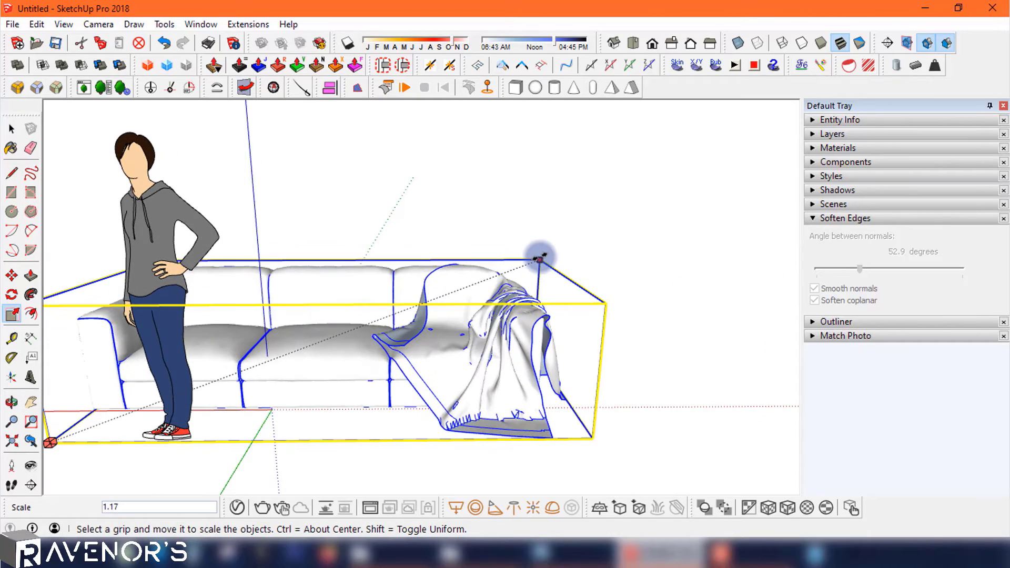
type("1.2")
key("Return")
middle_click_drag(544, 260, 380, 416)
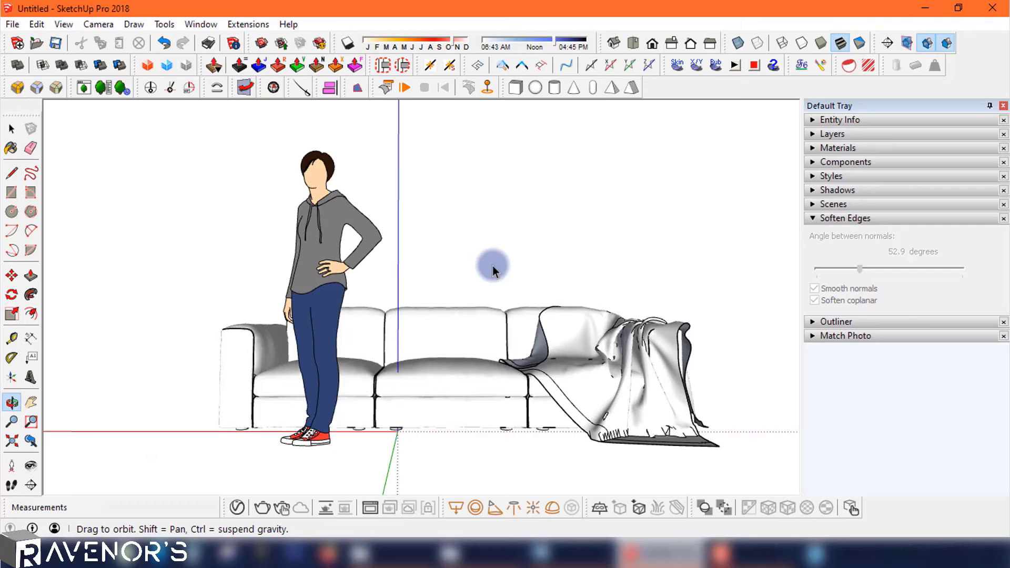
key("space")
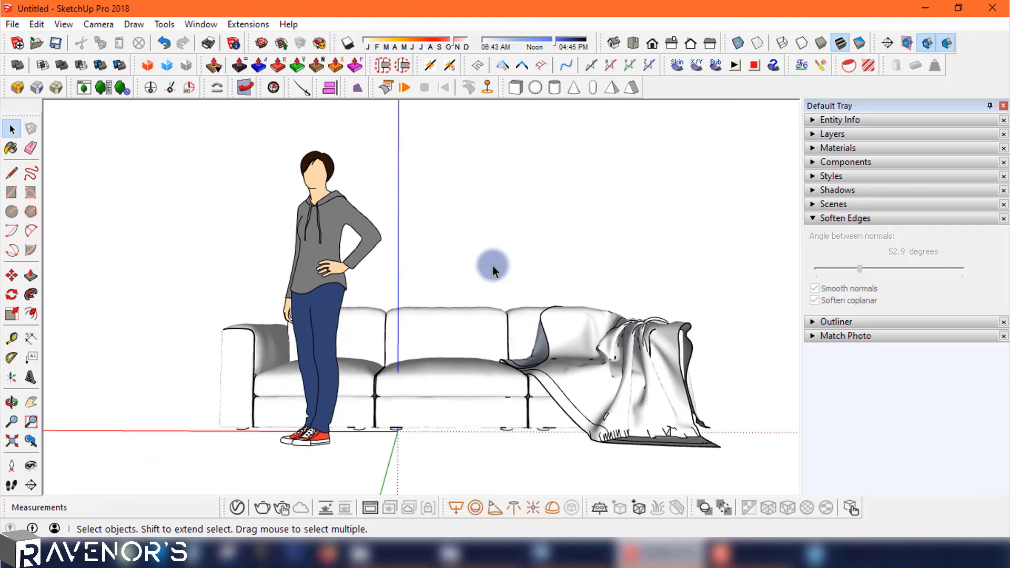
Enlarge the leather couch uniformly from its opposite upper corner by a factor of about 1.10 and deselect it.
left_click(542, 361)
left_click(12, 315)
left_click_drag(193, 298, 120, 281)
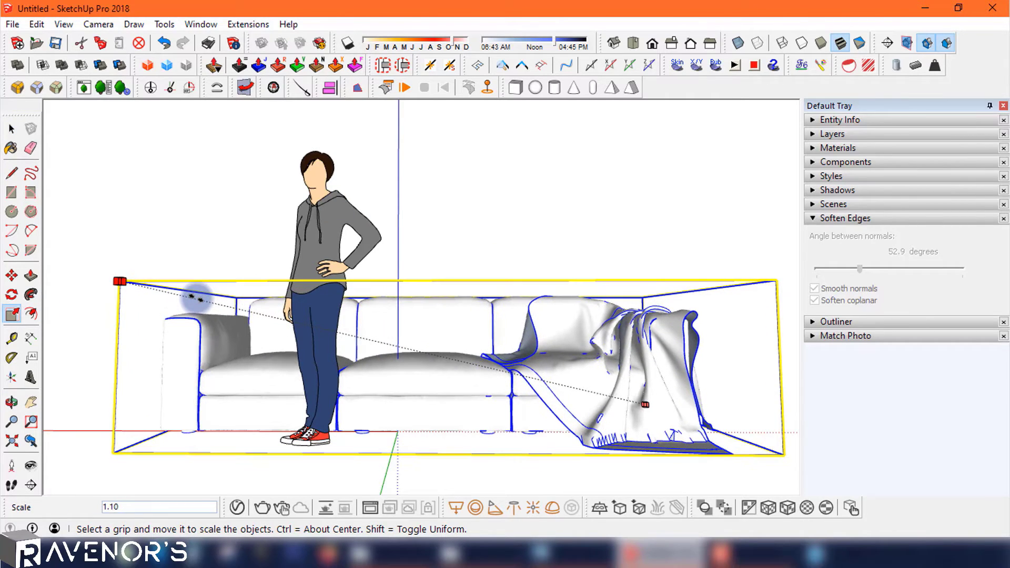
key("space")
left_click(137, 174)
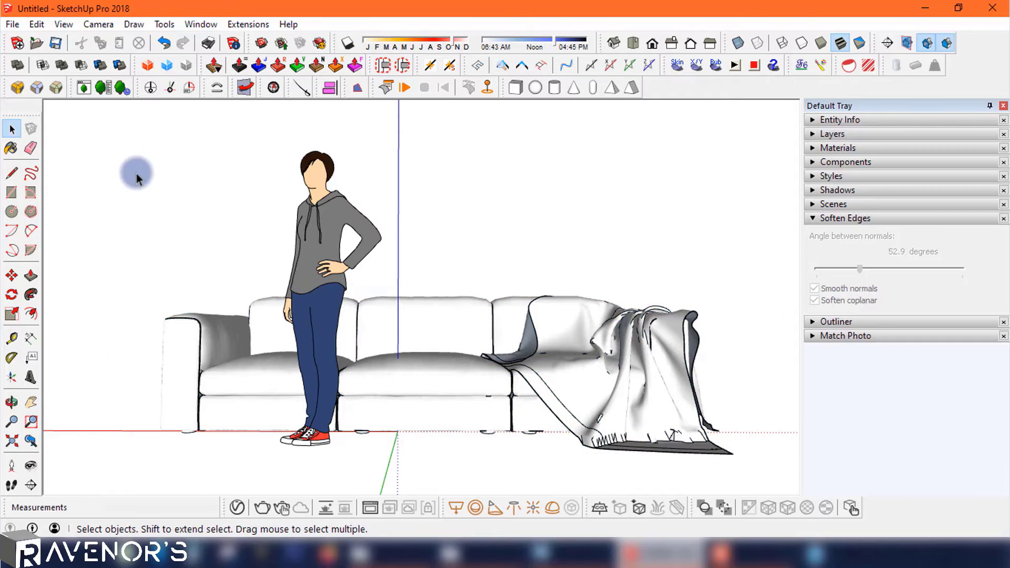
Start saving the model in the SketchUp Blocks folder and enter "Leather Couch +" as the start of its file name.
left_click(12, 24)
left_click(58, 111)
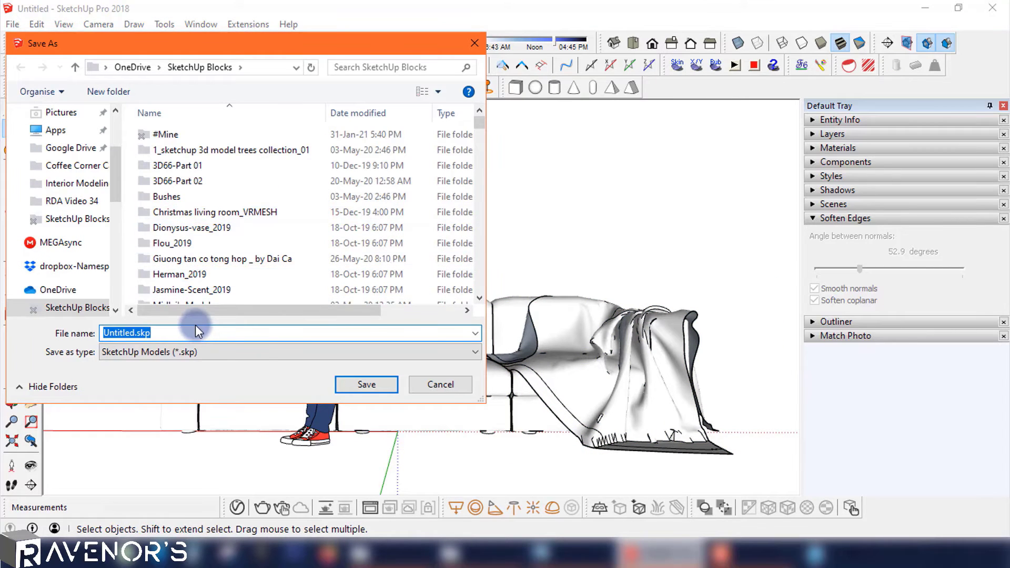
type("Leather Couc")
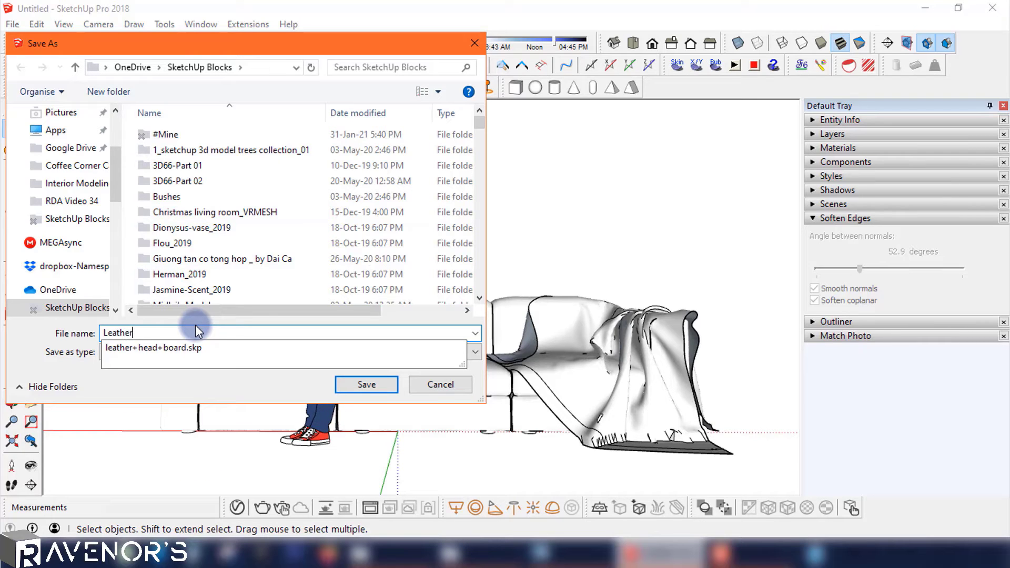
type("h +")
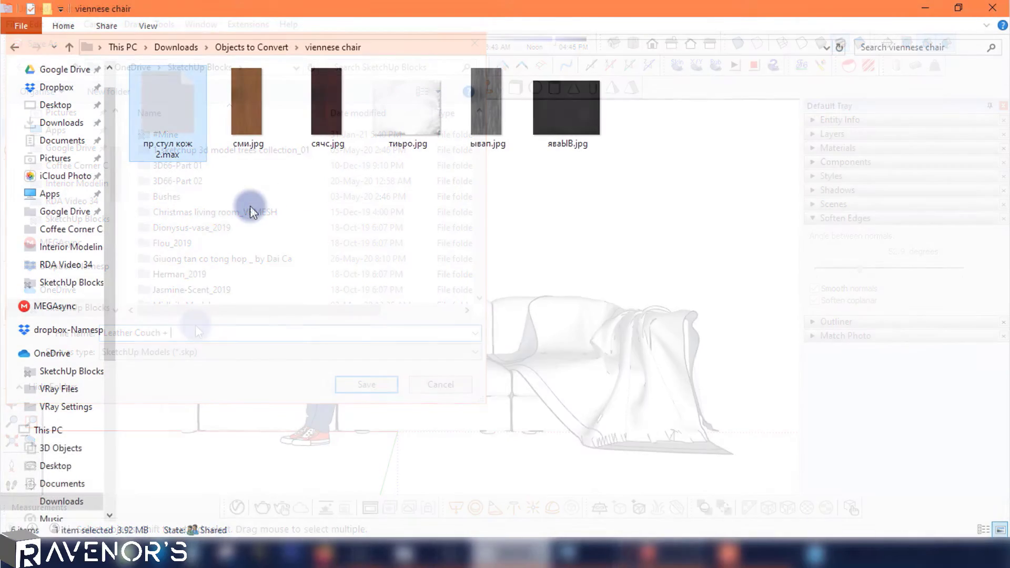
right_click(251, 208)
left_click(301, 286)
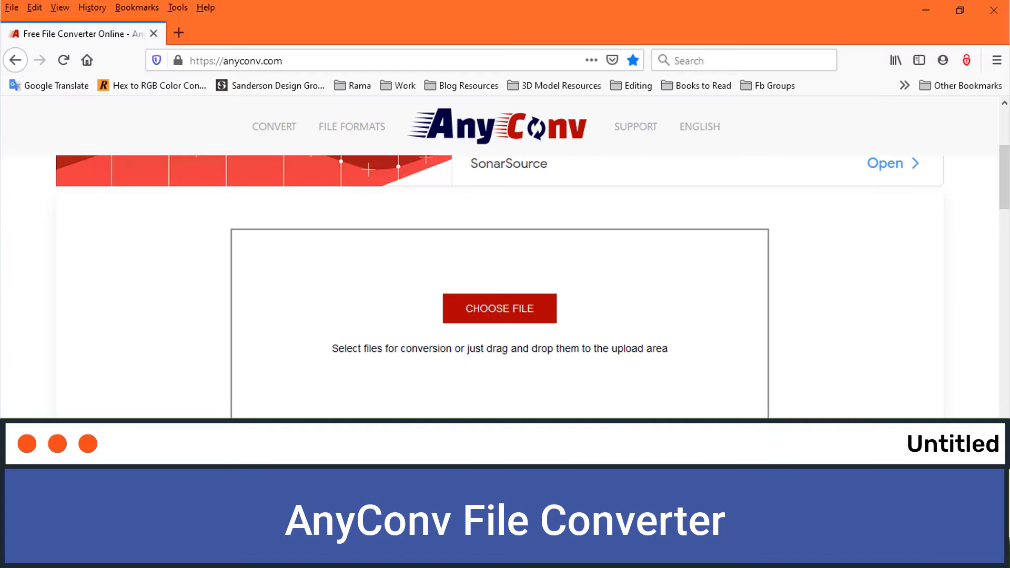
Switch to the AnyConv website in the browser and examine its upload area and converter categories, including CAD and mesh.
left_click(290, 62)
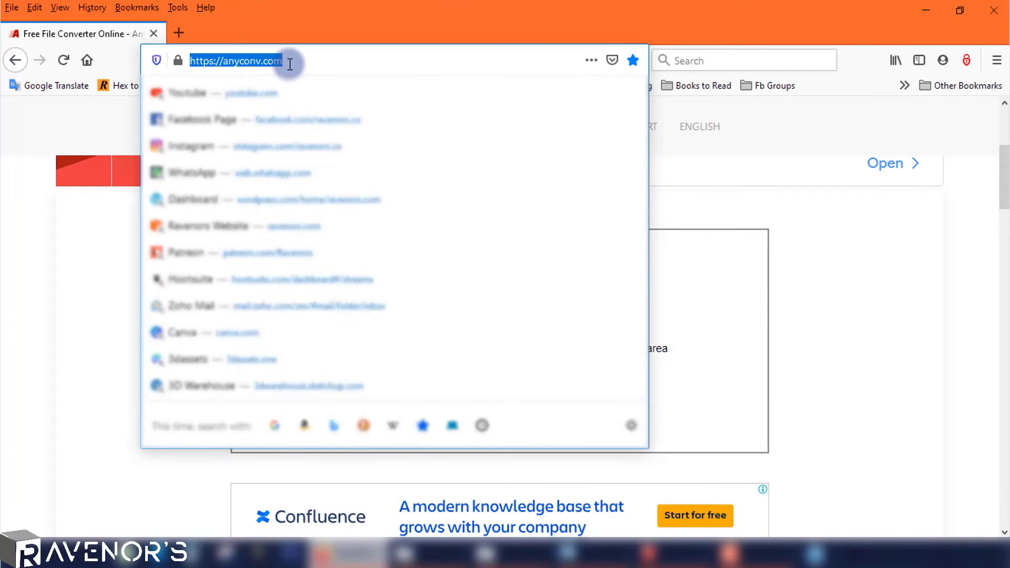
left_click(749, 207)
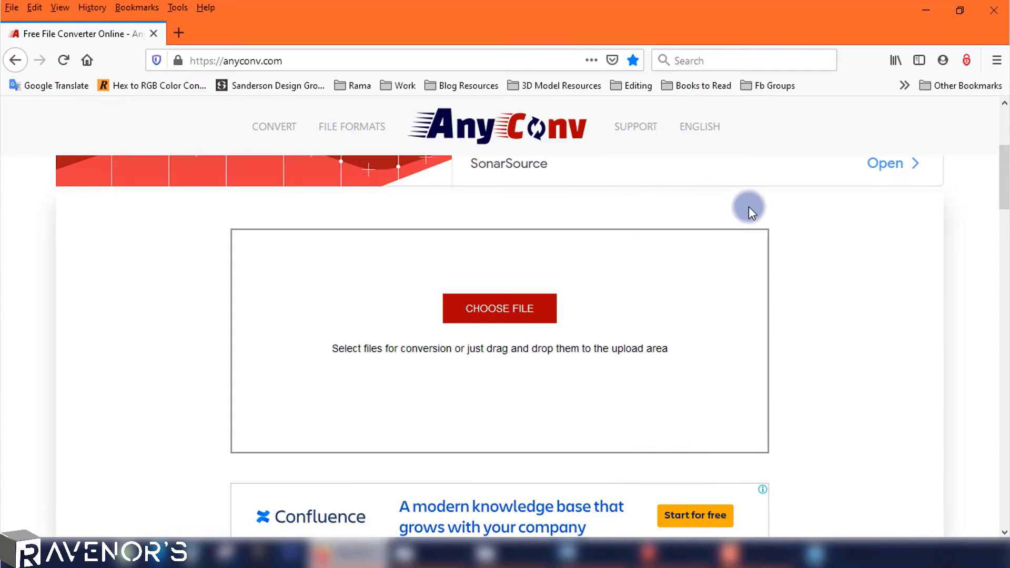
scroll(885, 288, "down", 4)
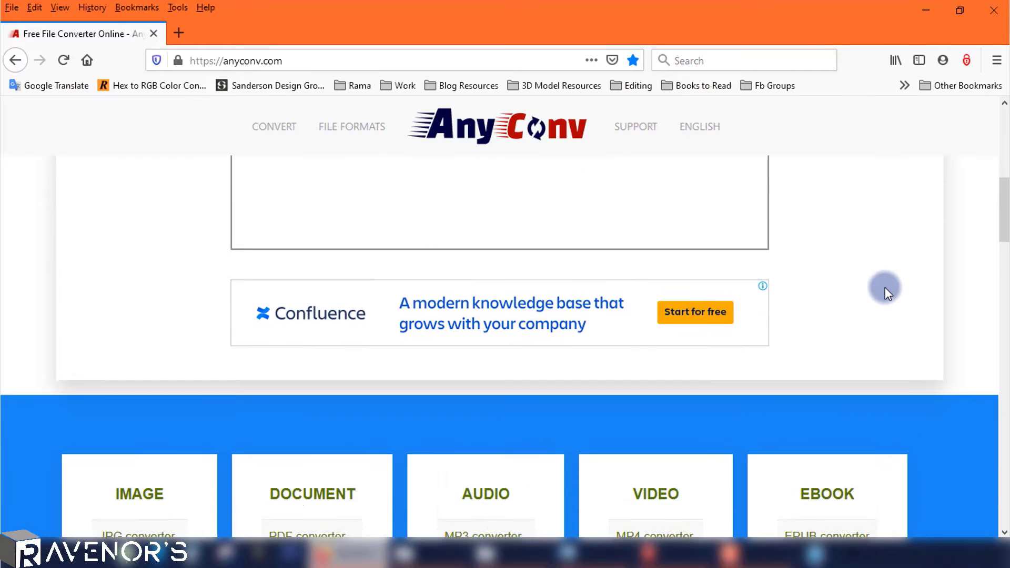
scroll(885, 288, "up", 5)
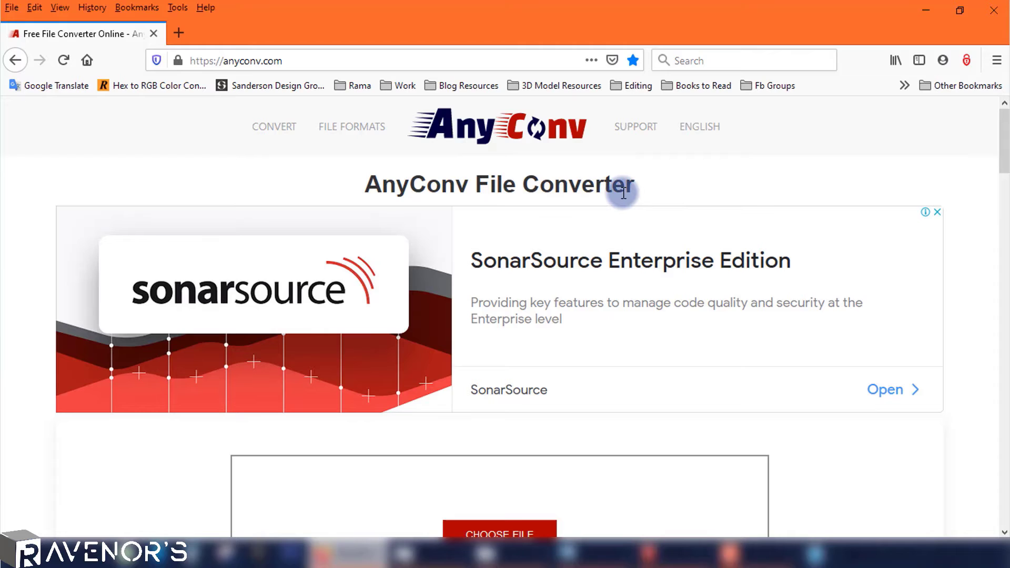
scroll(945, 307, "down", 4)
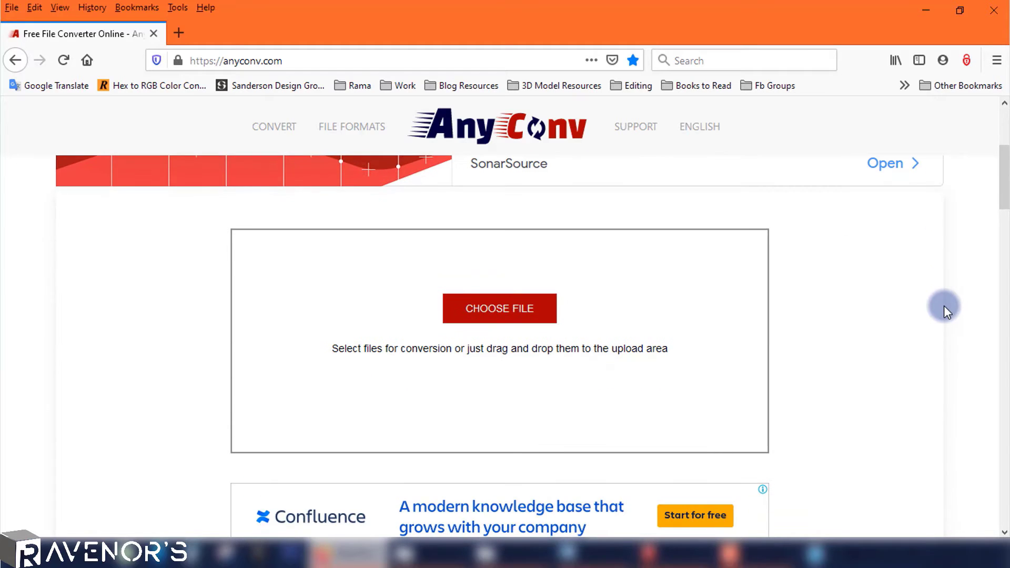
scroll(944, 307, "down", 10)
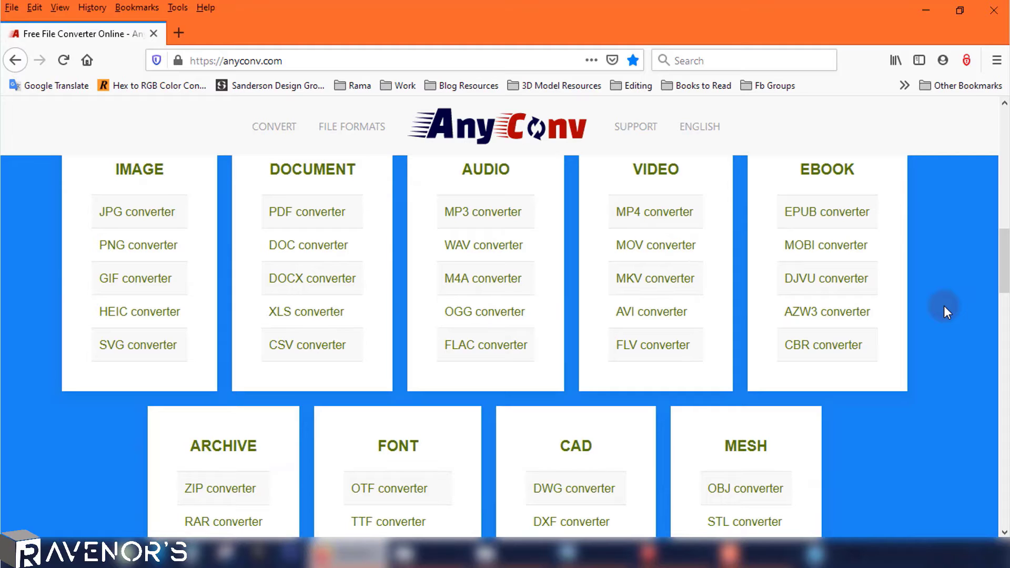
scroll(945, 308, "down", 4)
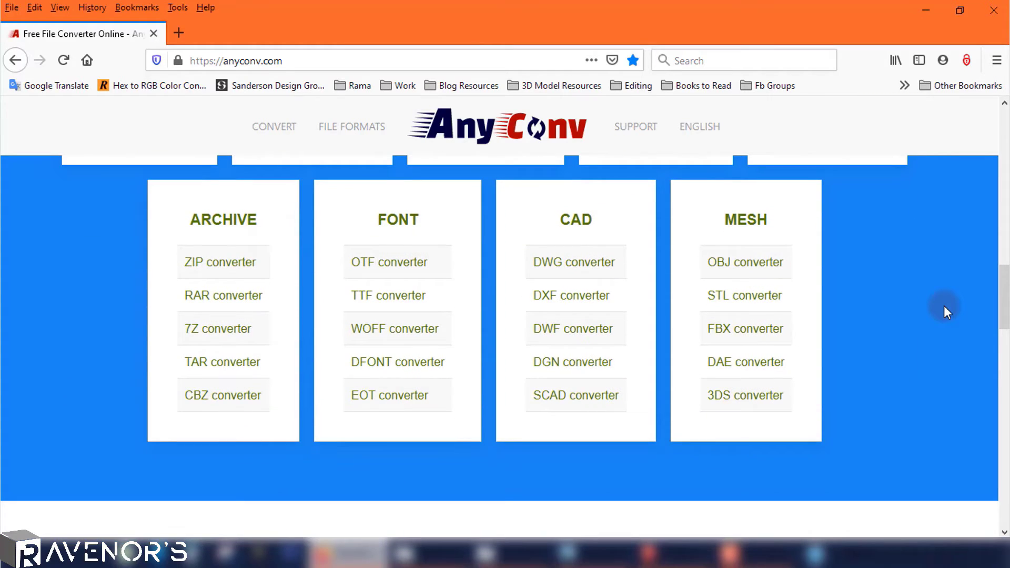
scroll(944, 308, "up", 5)
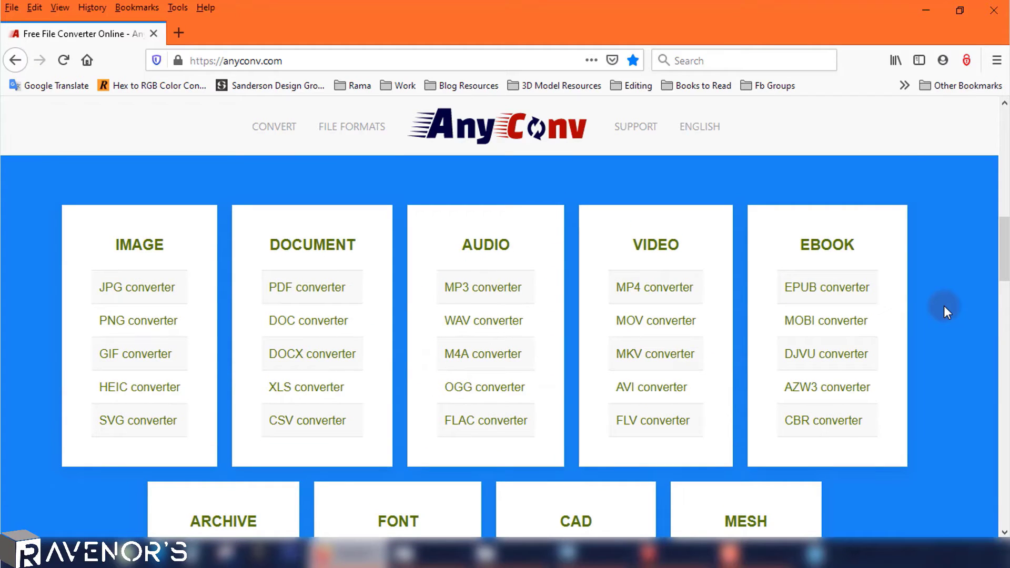
scroll(944, 310, "up", 5)
scroll(944, 311, "up", 3)
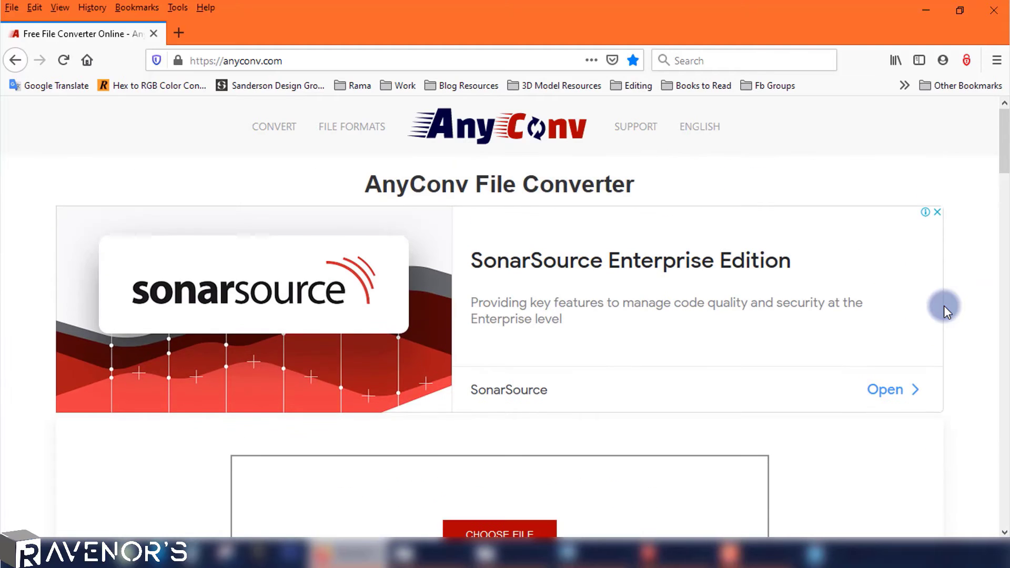
Open AnyConv's list of supported file formats and search it for max.
left_click(360, 134)
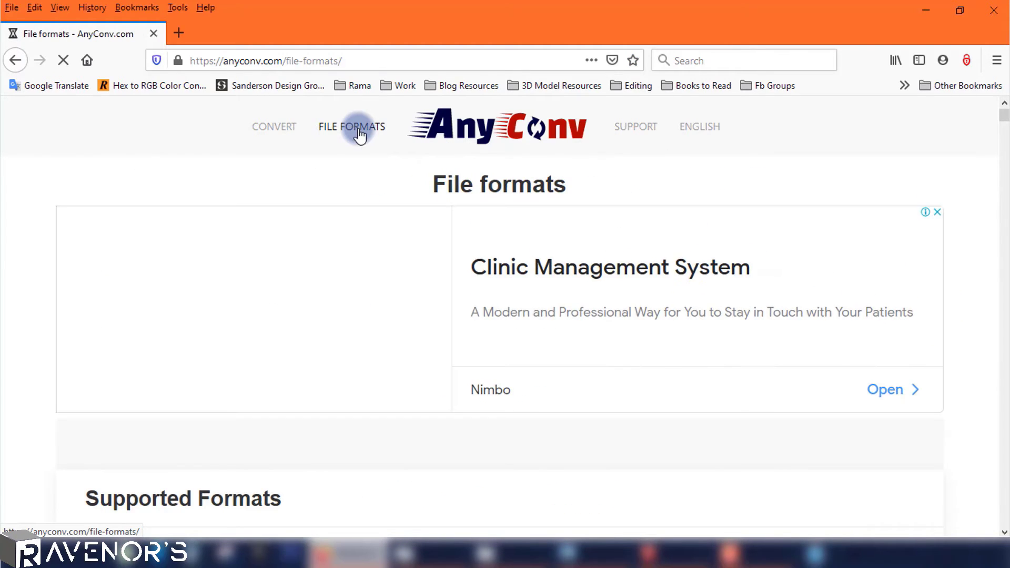
scroll(538, 394, "down", 5)
key("ctrl+f")
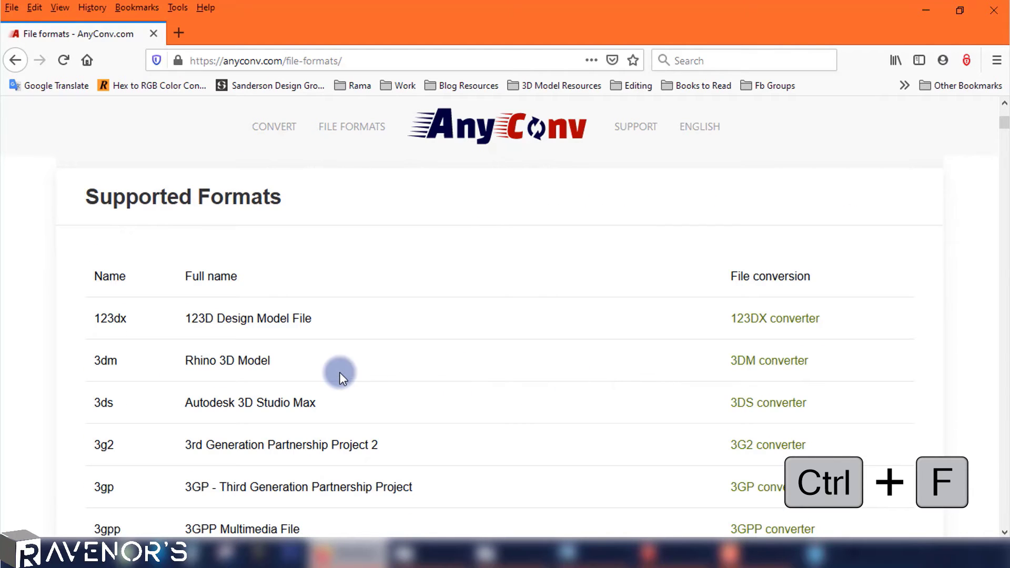
scroll(339, 371, "down", 15)
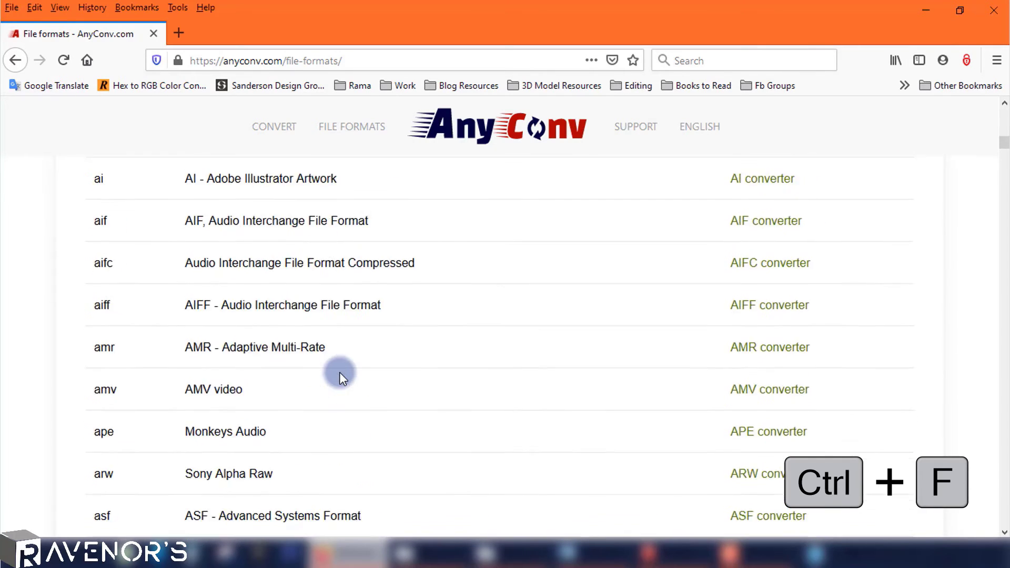
scroll(339, 372, "down", 20)
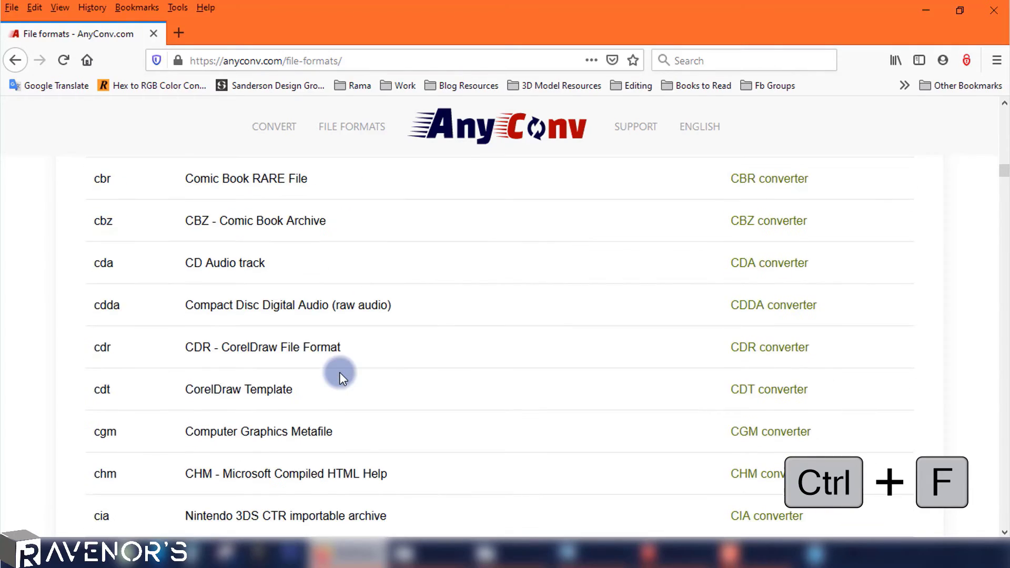
scroll(340, 372, "down", 20)
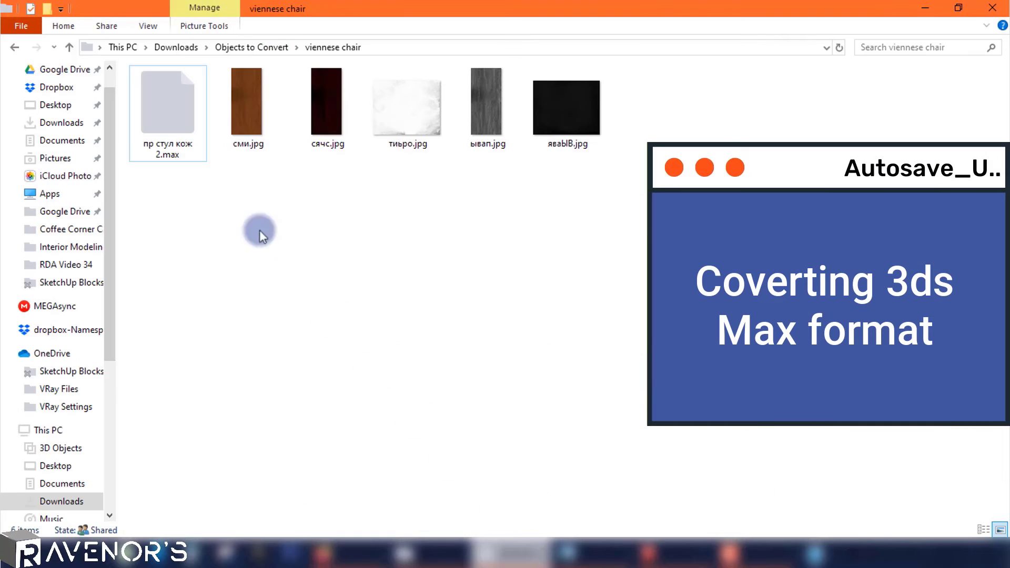
Upload "пр стул кож 2.max" from the viennese chair folder to AnyConv and review the output formats offered for it.
left_click_drag(185, 139, 499, 300)
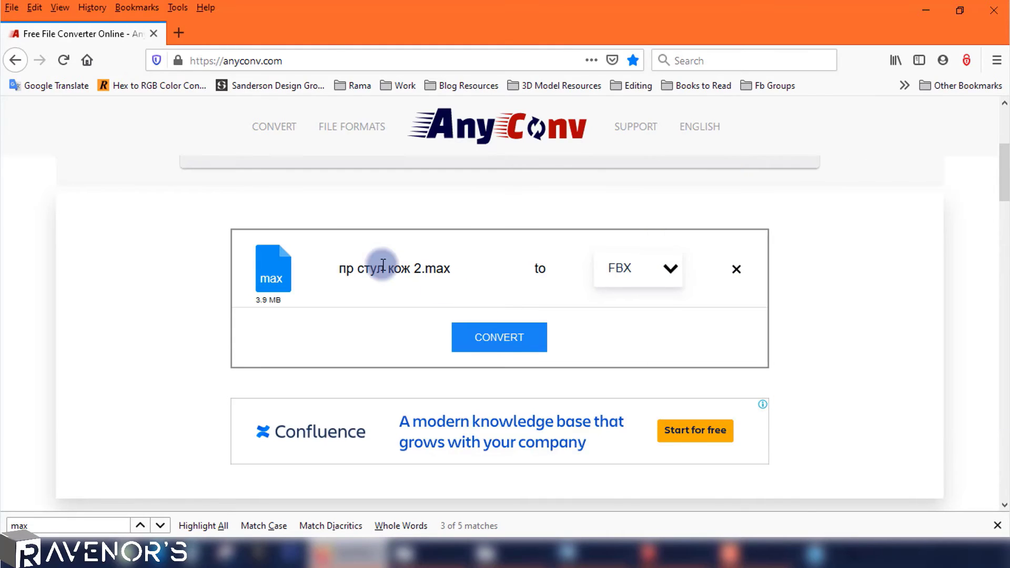
left_click(672, 266)
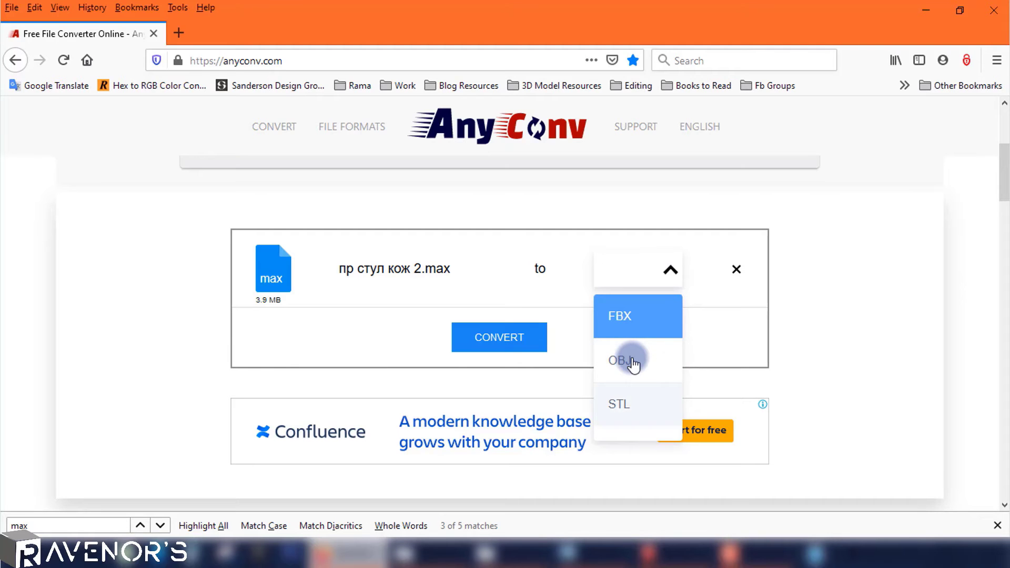
scroll(633, 361, "down", 4)
scroll(634, 357, "up", 3)
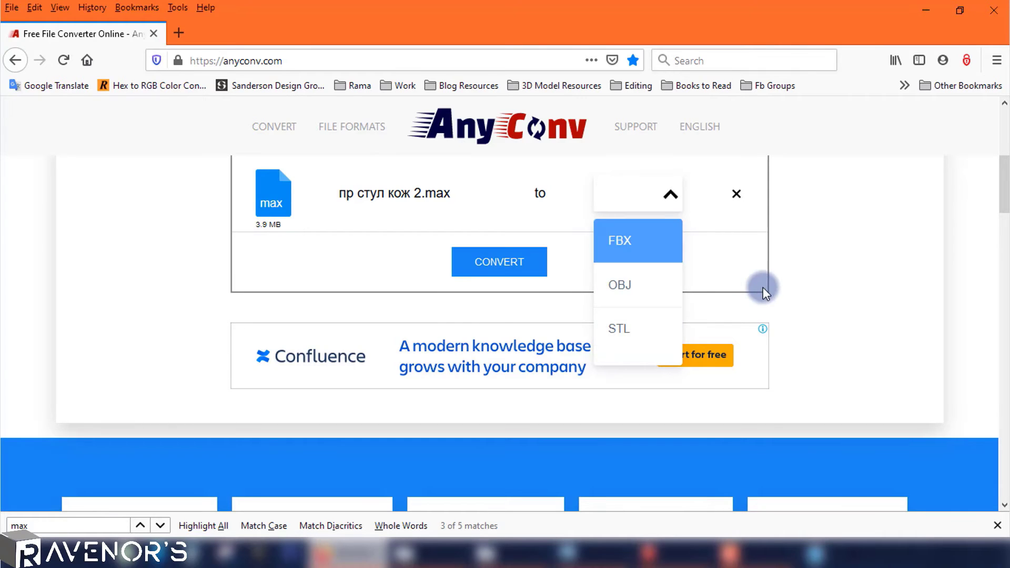
scroll(763, 287, "up", 1)
scroll(763, 287, "up", 3)
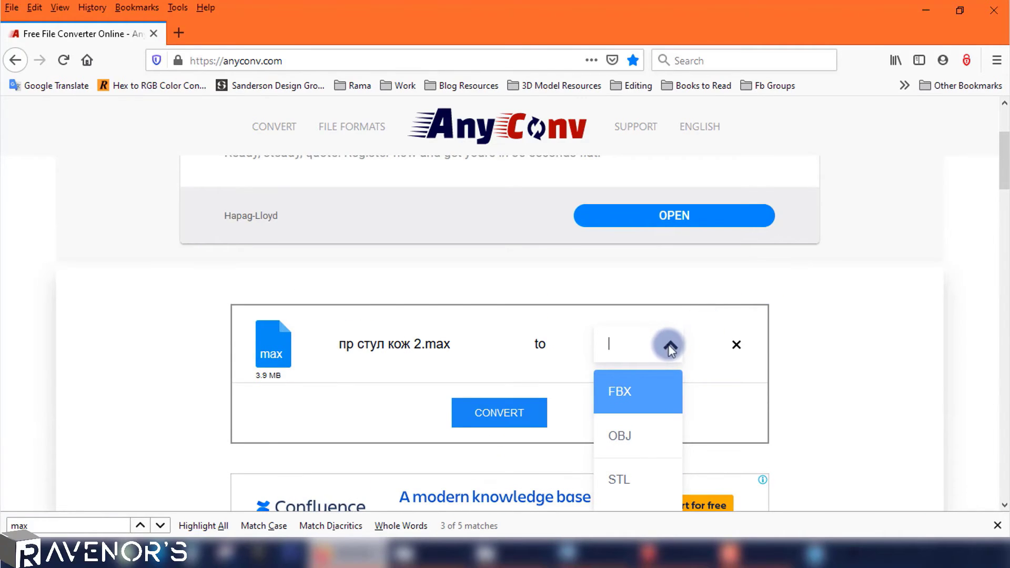
left_click(740, 415)
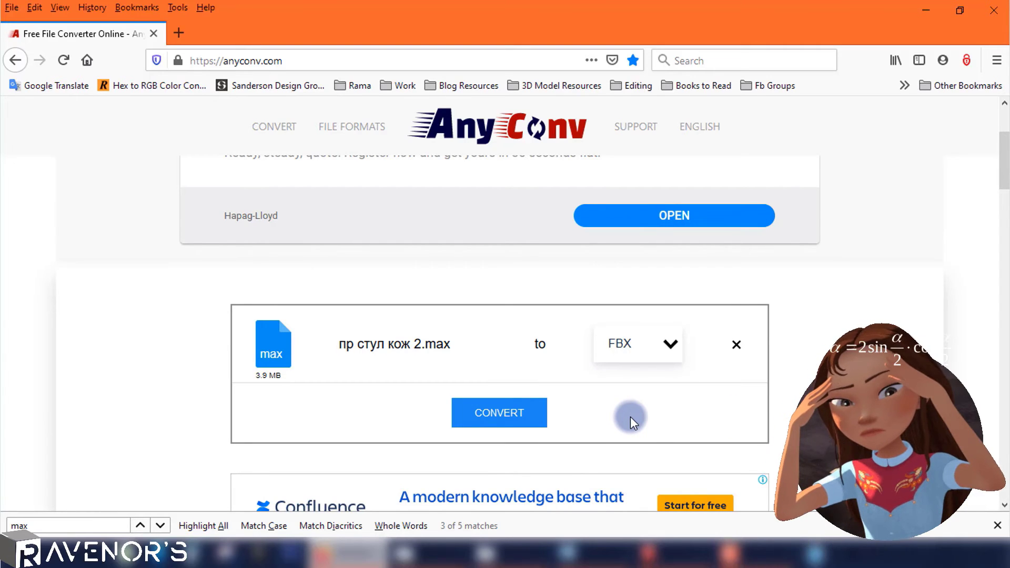
Set the output format of the uploaded max file to OBJ and convert it.
left_click(671, 356)
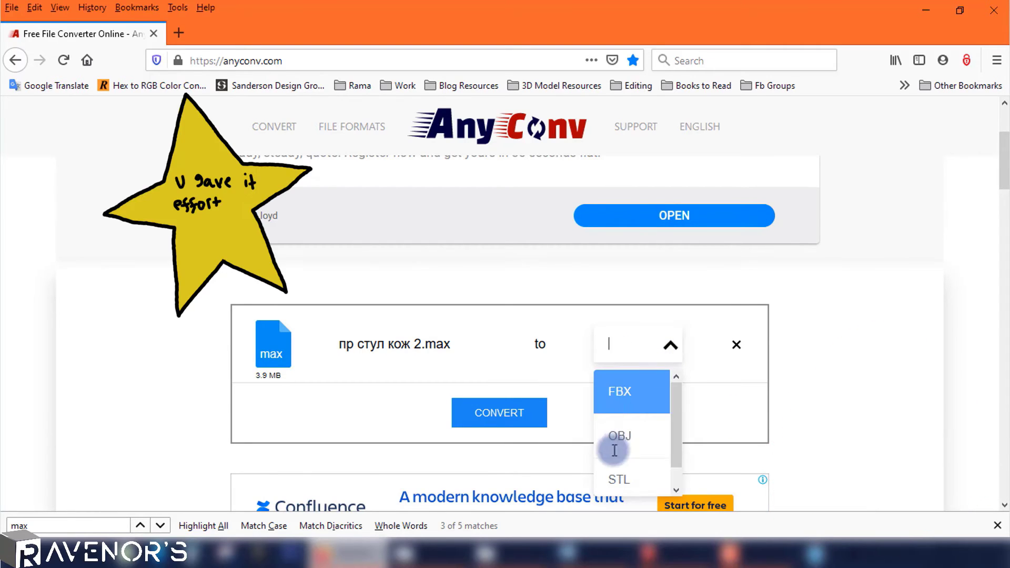
mouse_move(677, 439)
left_mouse_down()
mouse_move(678, 468)
mouse_move(681, 436)
left_mouse_up()
left_click(642, 435)
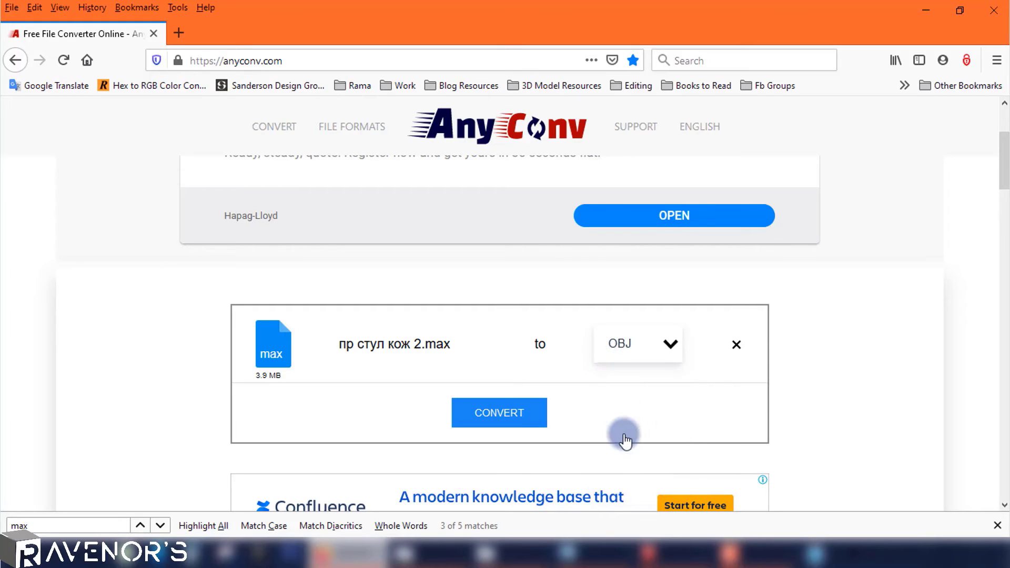
left_click(498, 415)
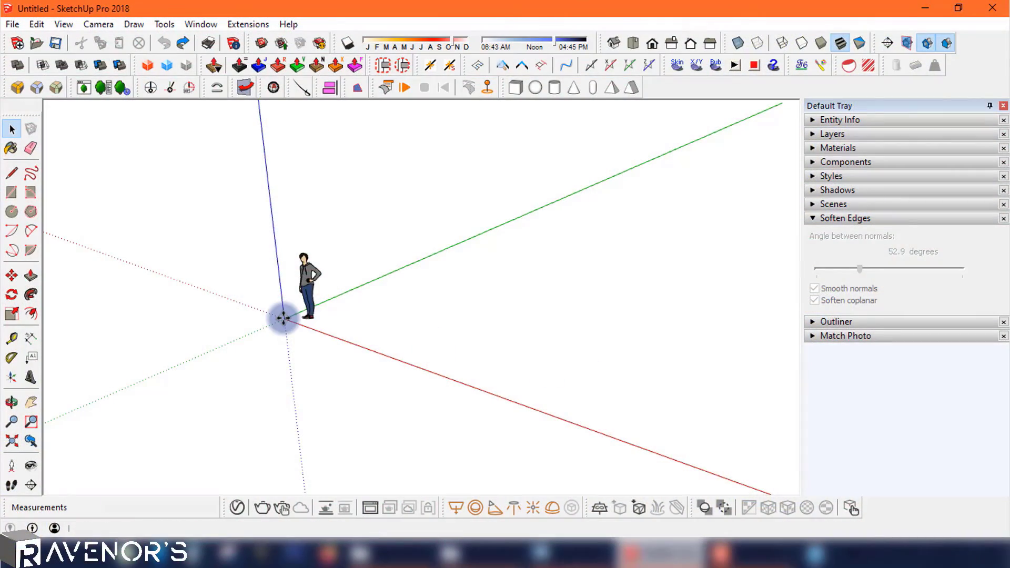
Switch to SketchUp and move the distant imported chair model to the origin beside the person figure.
left_click(283, 318)
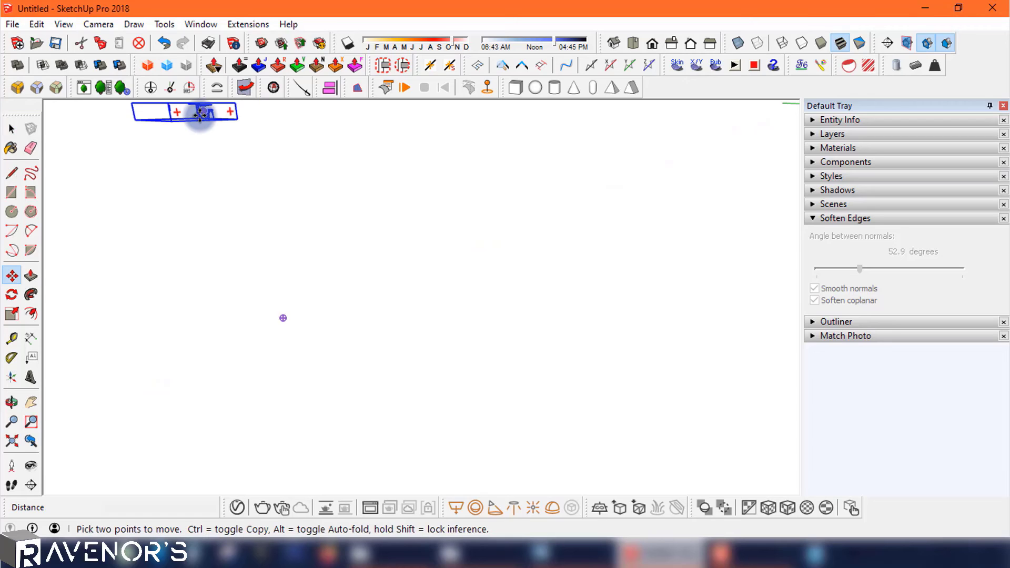
left_click(200, 115)
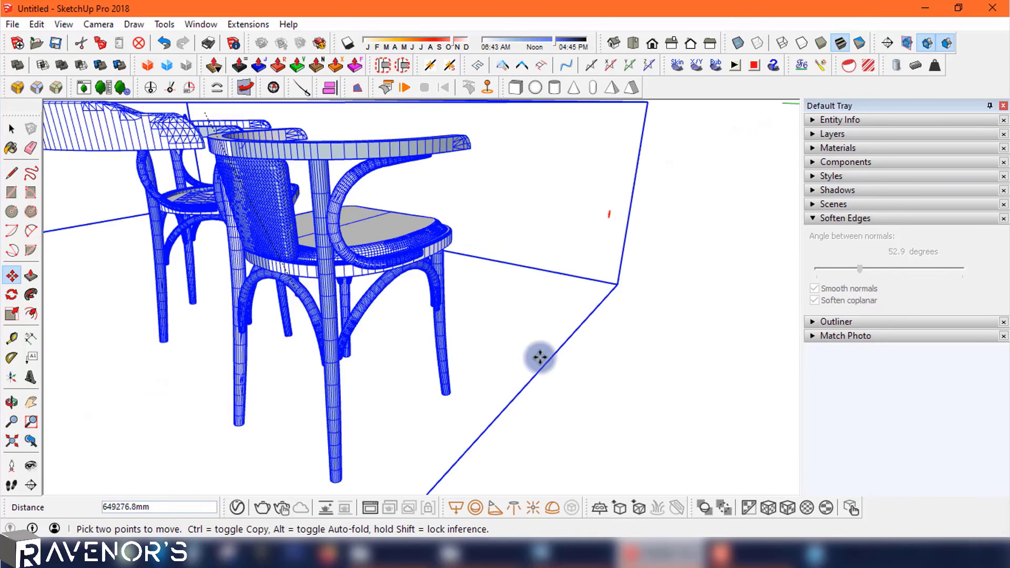
scroll(540, 358, "up", 2)
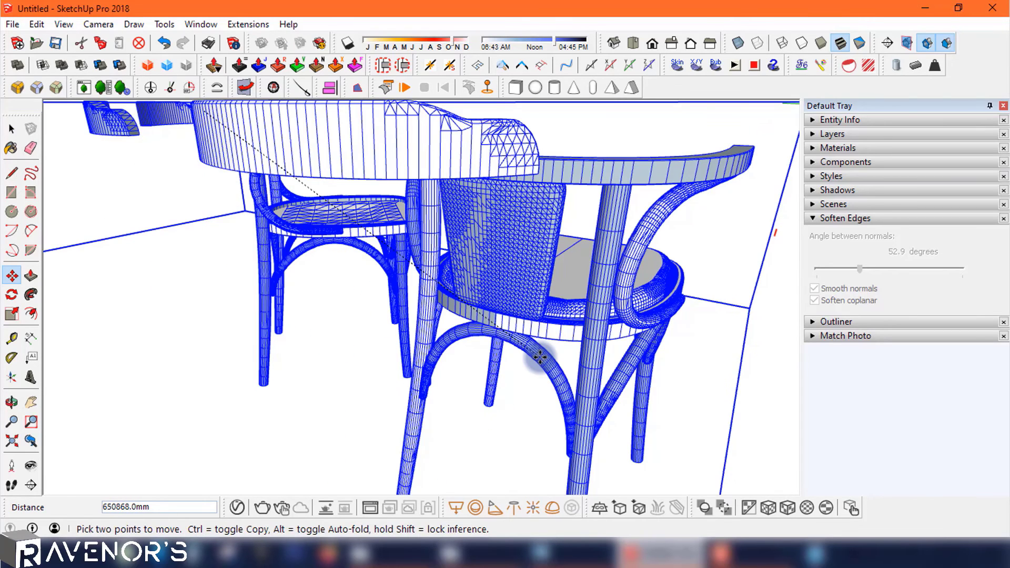
left_click(15, 442)
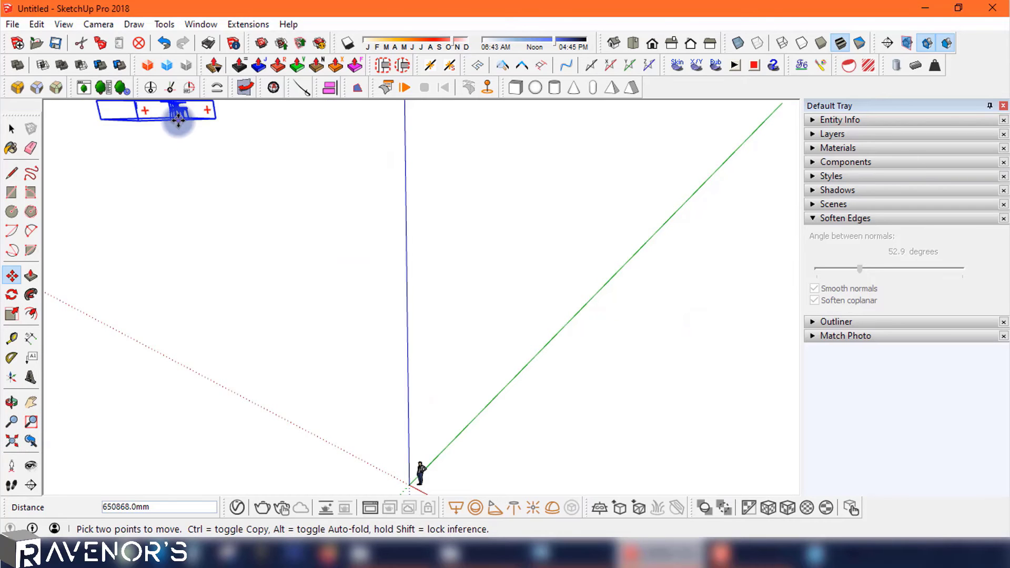
left_click(410, 487)
Scale the imported chair model down uniformly from its corner by a factor of 0.1.
middle_click_drag(410, 489, 463, 379)
scroll(424, 419, "down", 5)
left_click(12, 315)
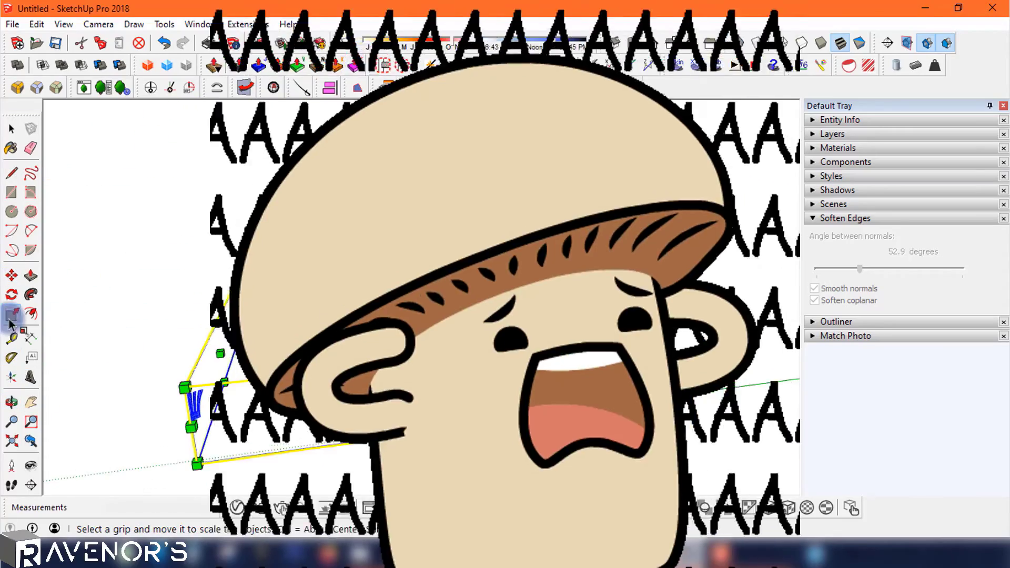
left_click_drag(237, 279, 369, 398)
type("0.1")
key("Return")
Scale the chair model down once more, uniformly from its corner, by a factor of 0.5.
key("m")
scroll(582, 395, "up", 6)
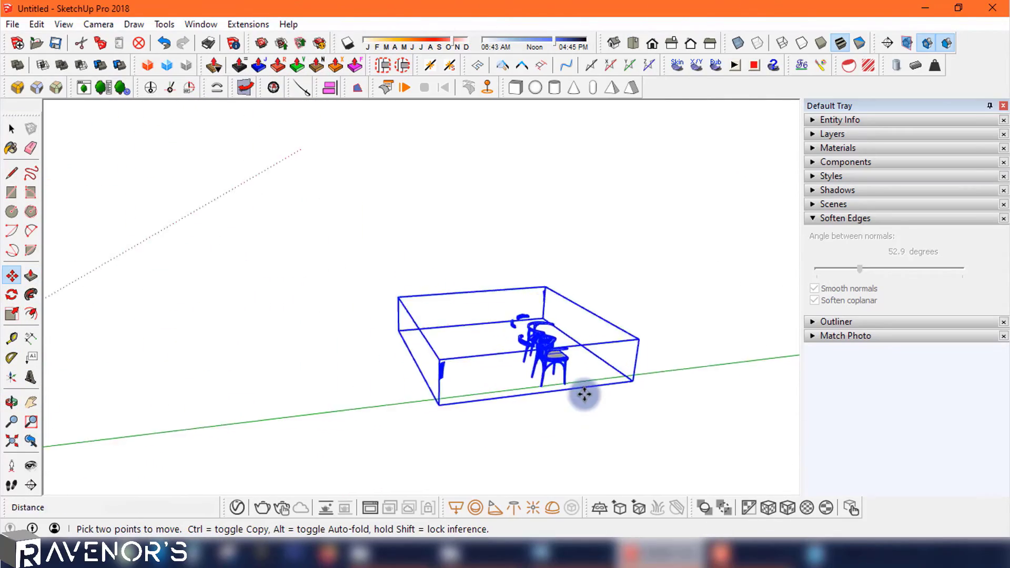
scroll(546, 373, "down", 3)
middle_click_drag(546, 372, 237, 374, "shift")
scroll(203, 343, "up", 5)
left_click(11, 314)
left_click_drag(223, 167, 318, 265)
type("0.5")
left_click(318, 265)
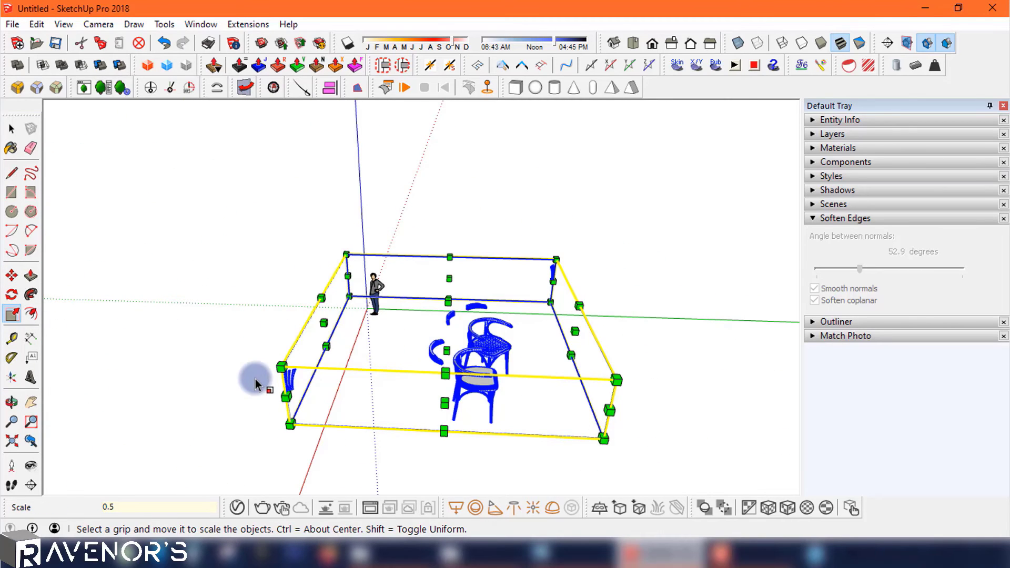
Move the whole chair model by the foot of one chair leg so that the leg stands at the origin.
middle_click_drag(267, 279, 17, 127)
left_click(12, 277)
scroll(499, 417, "up", 4)
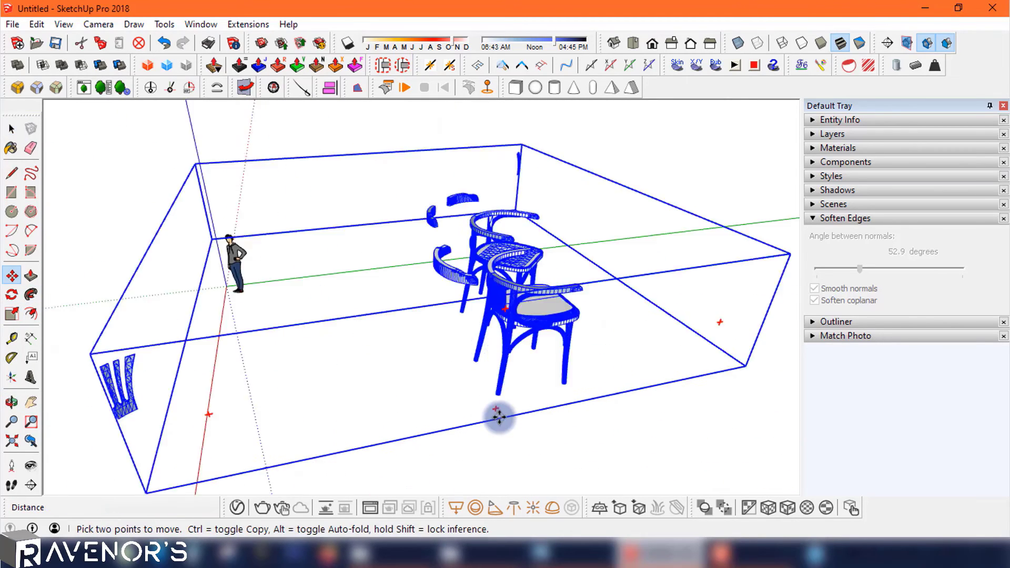
scroll(499, 417, "up", 2)
left_click(495, 368)
middle_click_drag(183, 266, 388, 325, "shift")
scroll(387, 326, "up", 2)
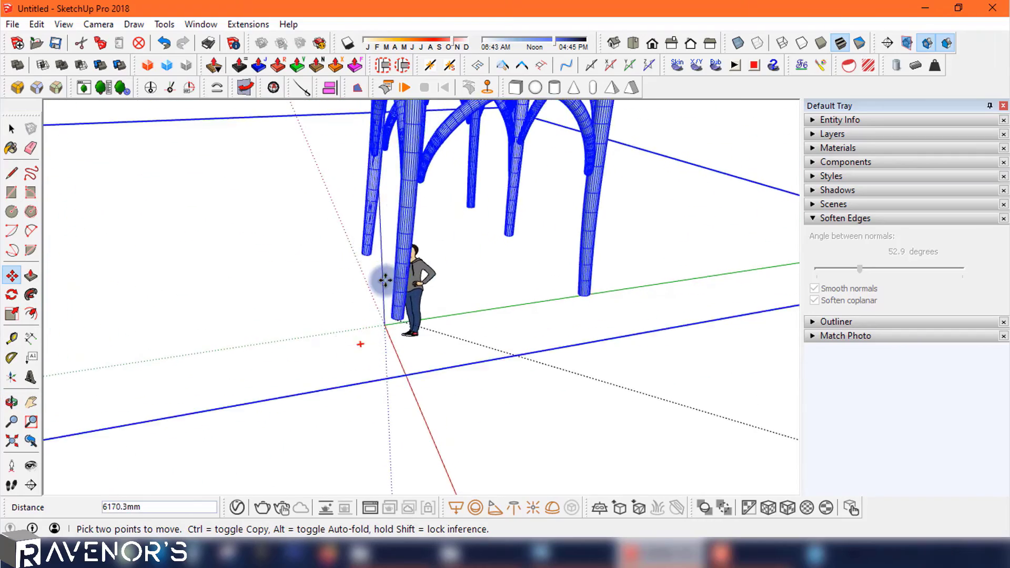
scroll(386, 280, "up", 3)
middle_click_drag(385, 281, 366, 269)
left_click(421, 352)
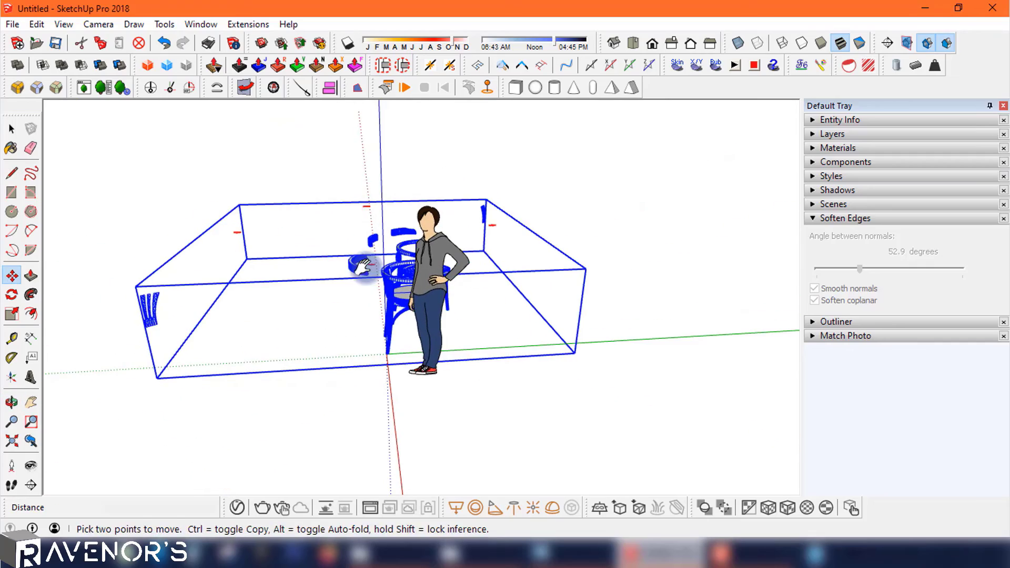
Move the detached curved top rail onto the backrest of the chair with the smooth padded seat.
left_click(11, 129)
middle_click_drag(301, 243, 519, 361)
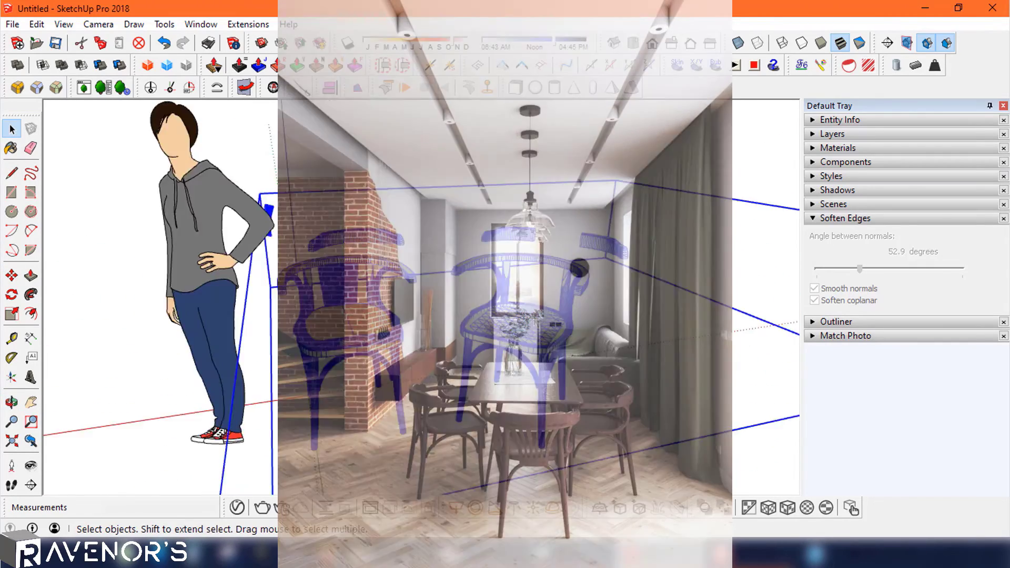
scroll(534, 315, "up", 3)
middle_click_drag(496, 275, 497, 279)
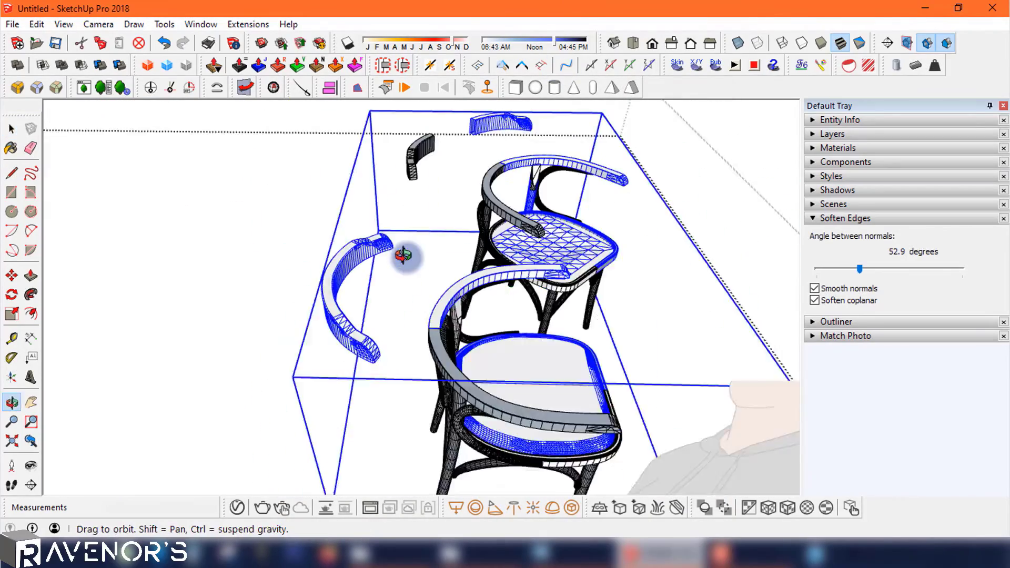
middle_click_drag(406, 255, 368, 369)
left_click(255, 332)
key("m")
left_click(365, 371)
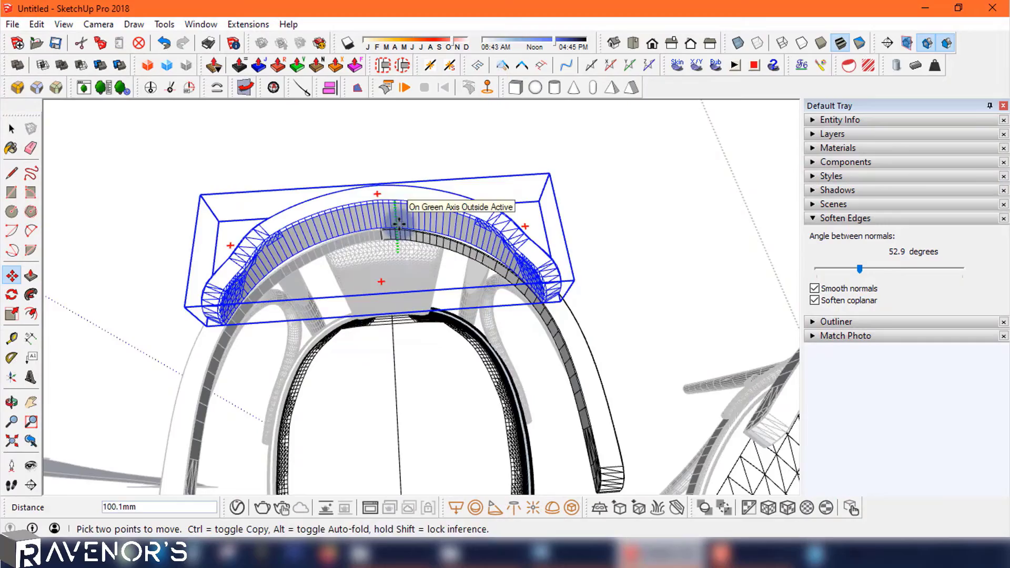
left_click(399, 224)
Move the loose outer half of the top rail by its end corner onto the backrest midpoint of the second chair.
middle_click_drag(400, 223, 345, 445)
middle_click_drag(474, 368, 496, 380)
scroll(497, 380, "down", 5)
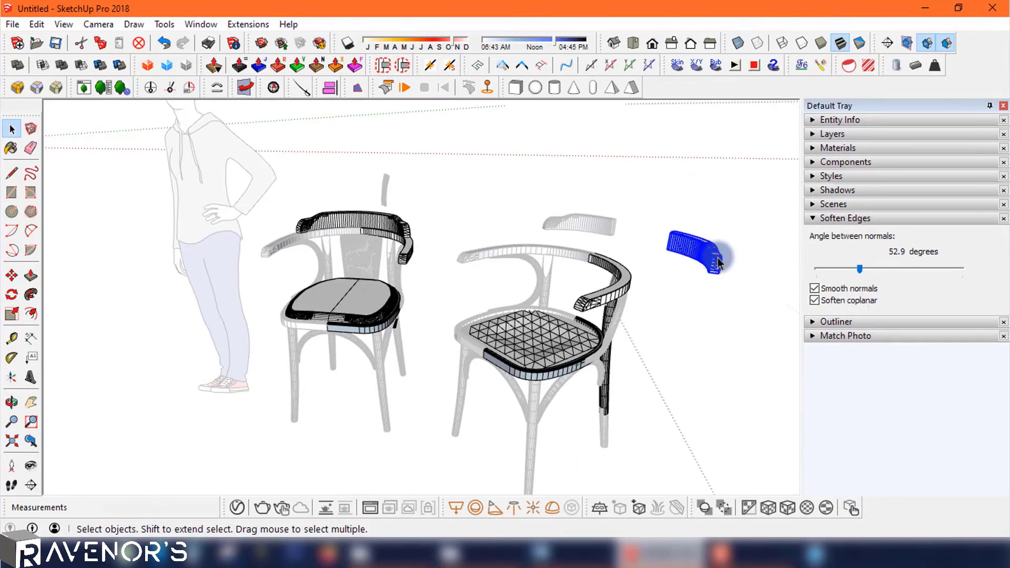
left_click(621, 270)
middle_click_drag(621, 274, 616, 318)
scroll(615, 318, "up", 2)
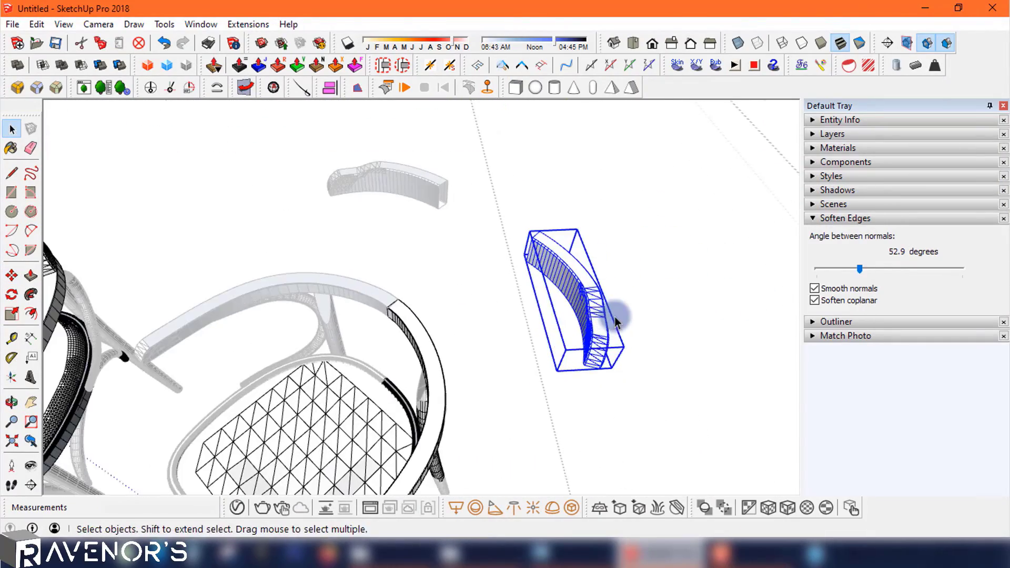
key("m")
scroll(521, 266, "up", 3)
left_click(513, 268)
scroll(408, 309, "up", 4)
scroll(374, 342, "down", 6)
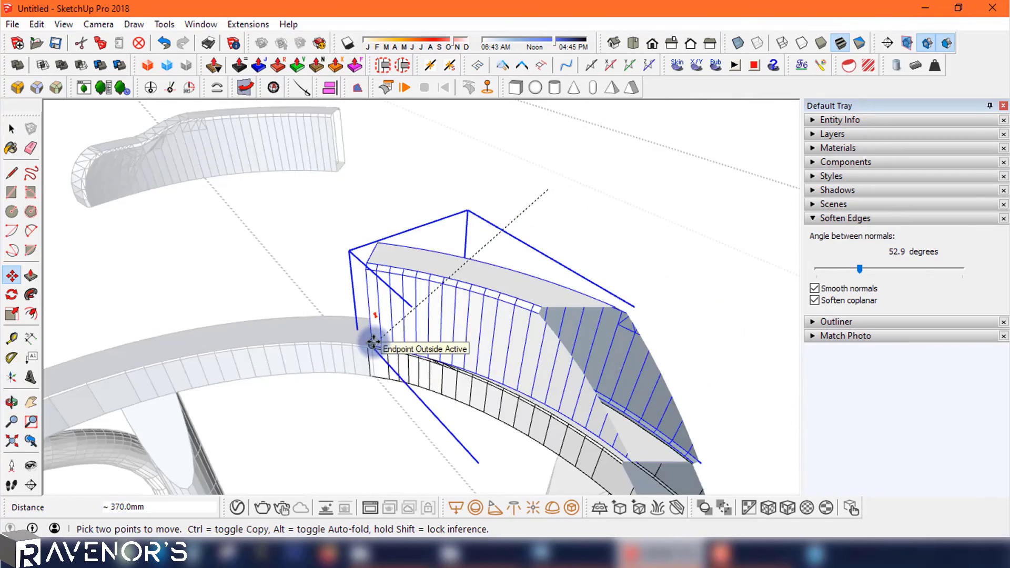
left_click(356, 245)
Move the other loose half of the top rail onto the second chair's backrest, joining it to the half already placed.
key("space")
right_click(334, 247)
left_click(338, 310)
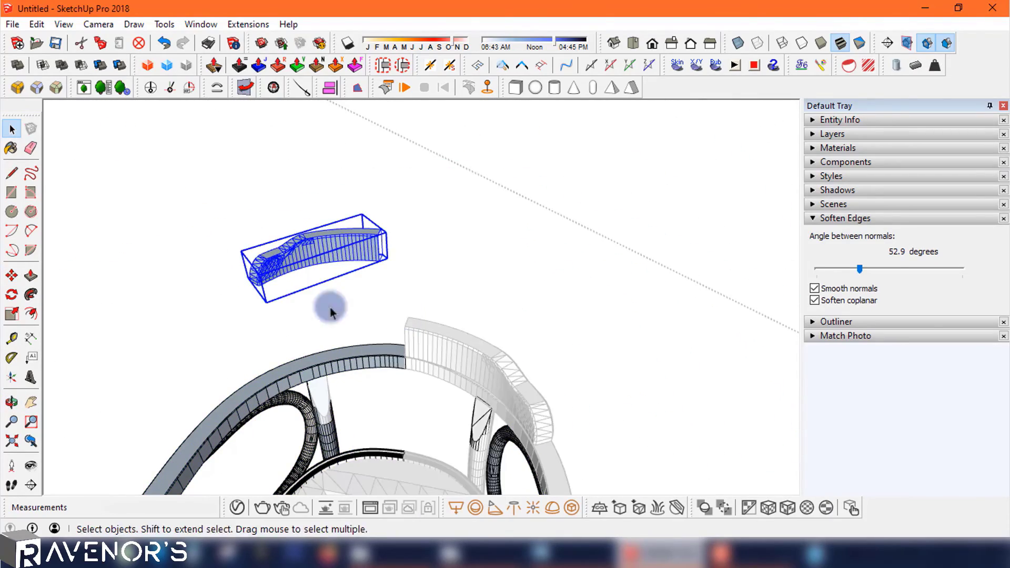
key("m")
scroll(366, 256, "up", 4)
left_click(405, 269)
scroll(421, 279, "down", 2)
scroll(442, 307, "up", 3)
scroll(441, 309, "down", 1)
left_click(454, 295)
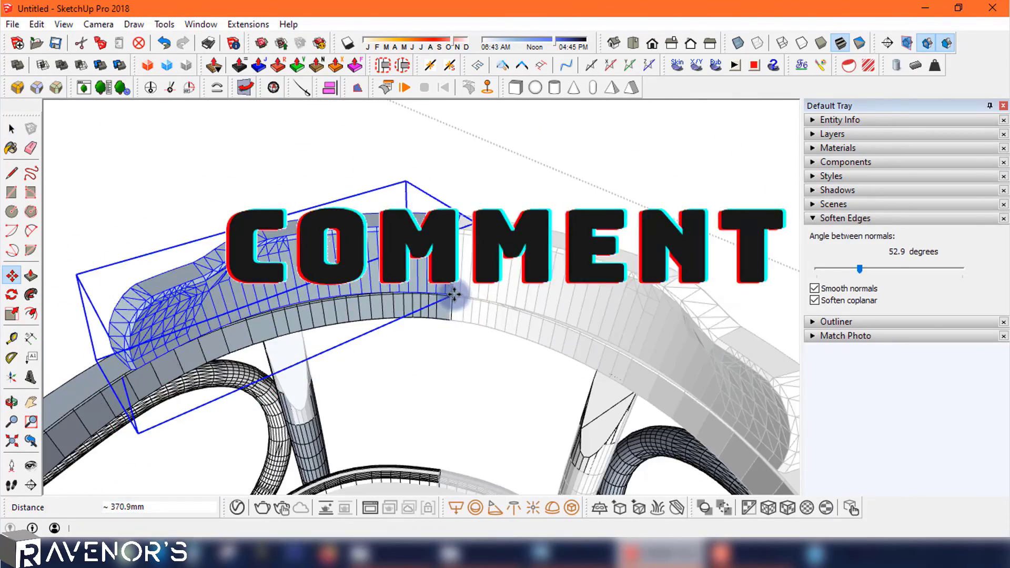
Select the loose slatted backrest piece lying far from the chairs and make it a group.
scroll(453, 295, "down", 5)
left_click(12, 129)
scroll(350, 284, "down", 5)
middle_click_drag(350, 285, 369, 271)
left_click(700, 298)
right_click(700, 298)
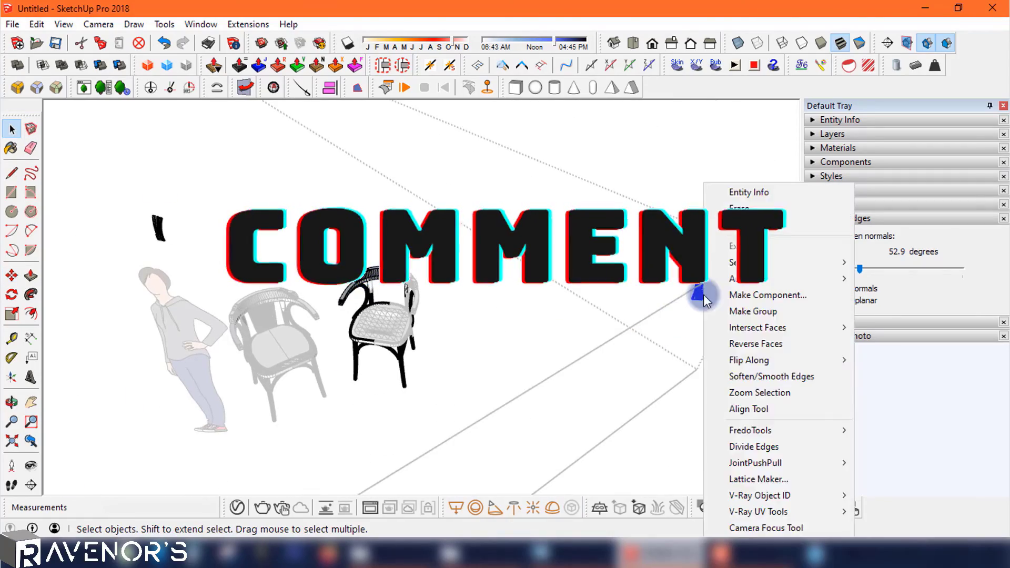
left_click(753, 311)
Move the grouped slatted backrest piece onto the middle of the second chair's rear seat edge.
left_click(12, 275)
left_click(691, 292)
key("Escape")
left_click(699, 304)
left_click(388, 316)
scroll(388, 316, "up", 8)
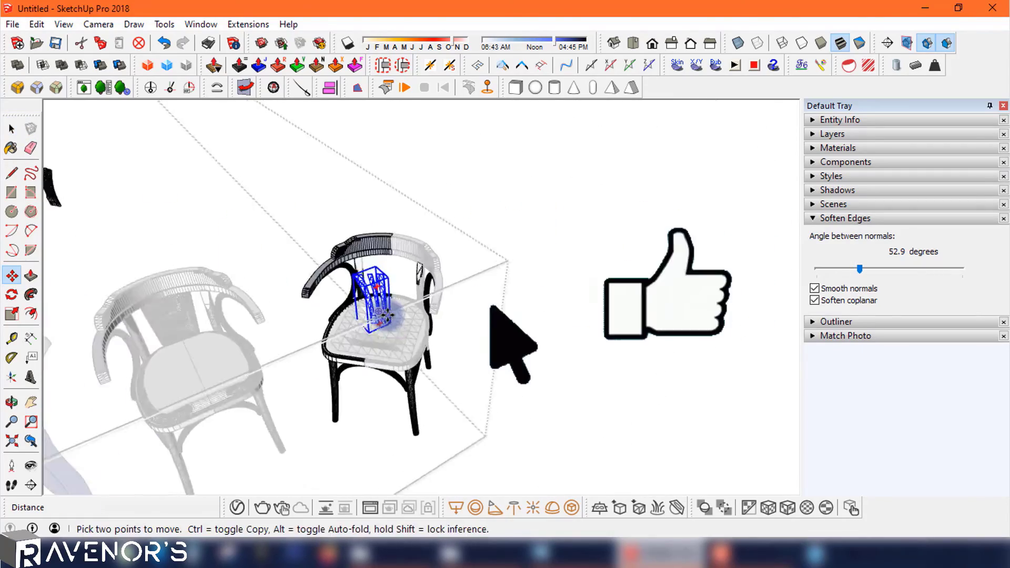
middle_click_drag(388, 316, 535, 411)
scroll(430, 375, "up", 2)
scroll(429, 375, "down", 3)
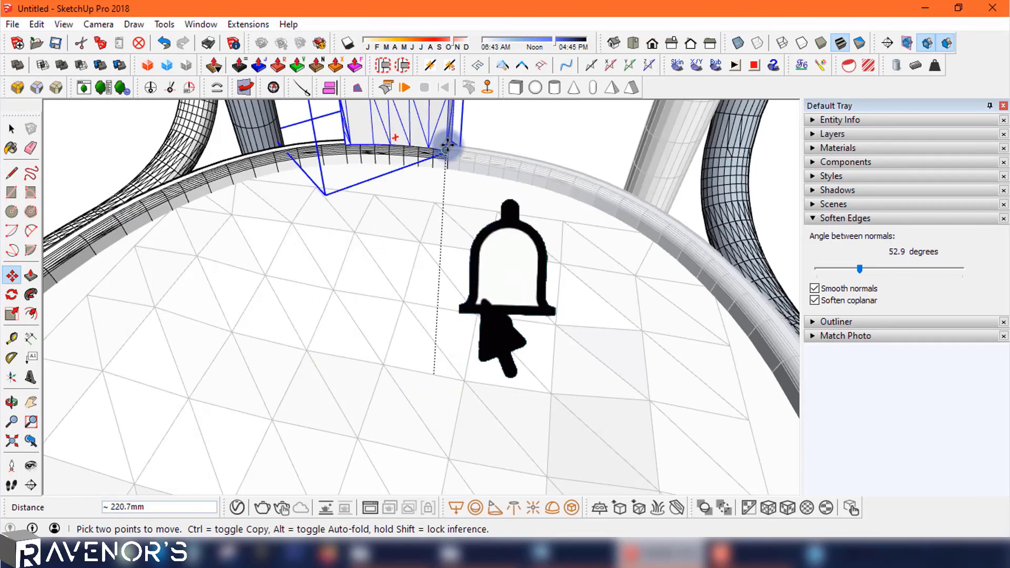
scroll(424, 283, "down", 5)
middle_click_drag(424, 282, 429, 293)
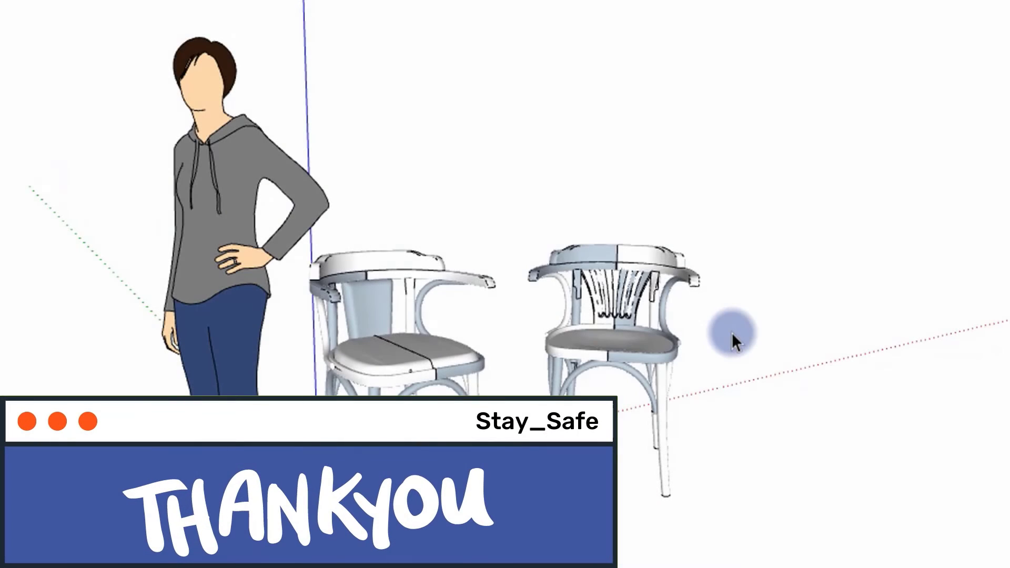